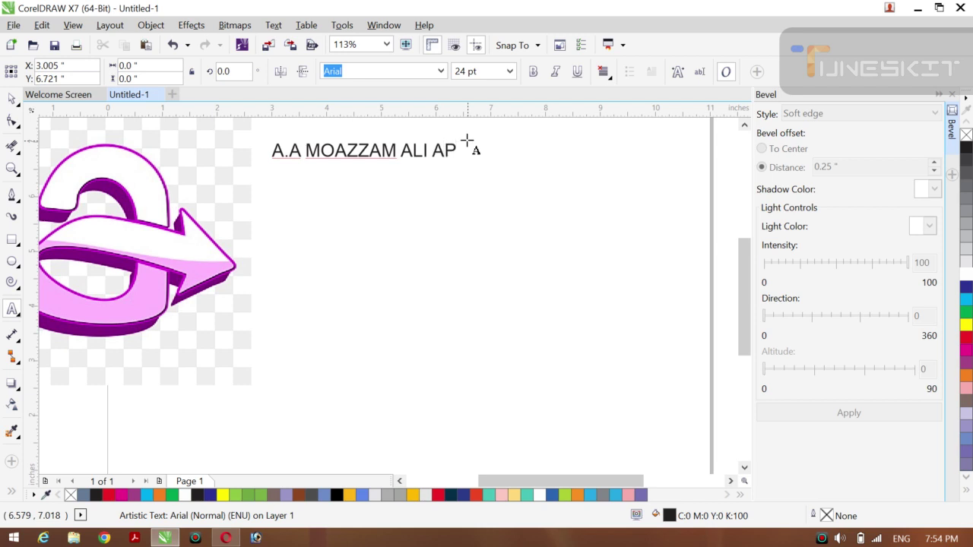
# Continue the message with "DAKH RYH HN MY CHNL" and add the line "COREL DRWA HOUSE AJ HAM BNYIN GA"
pyautogui.write('DAKH')
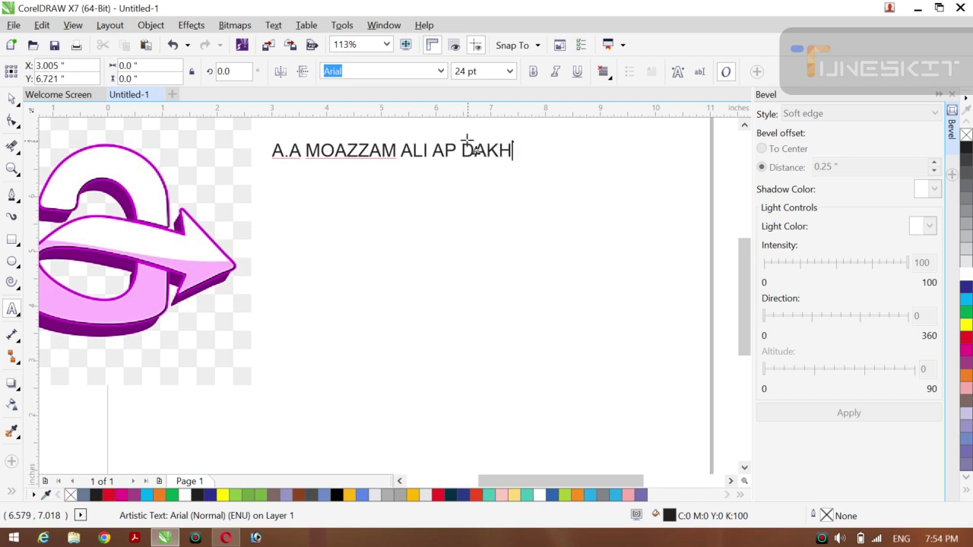
pyautogui.write(' RYH HN ')
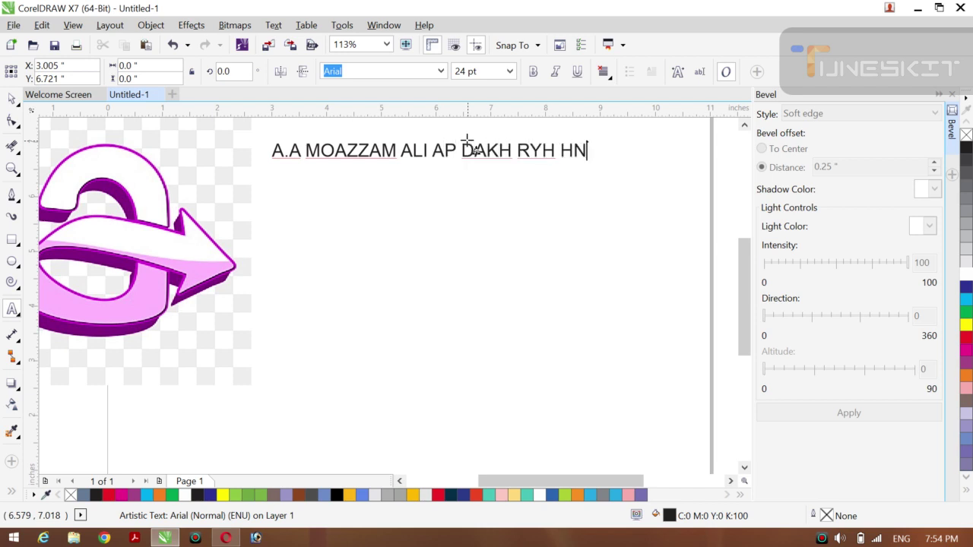
pyautogui.write('MY CHN')
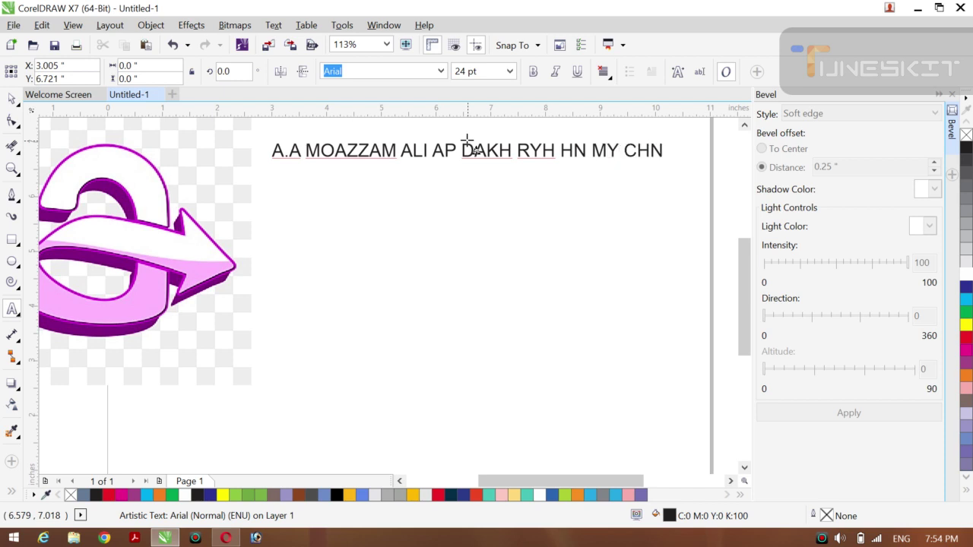
pyautogui.write('L')
pyautogui.press('Return')
pyautogui.write('COR')
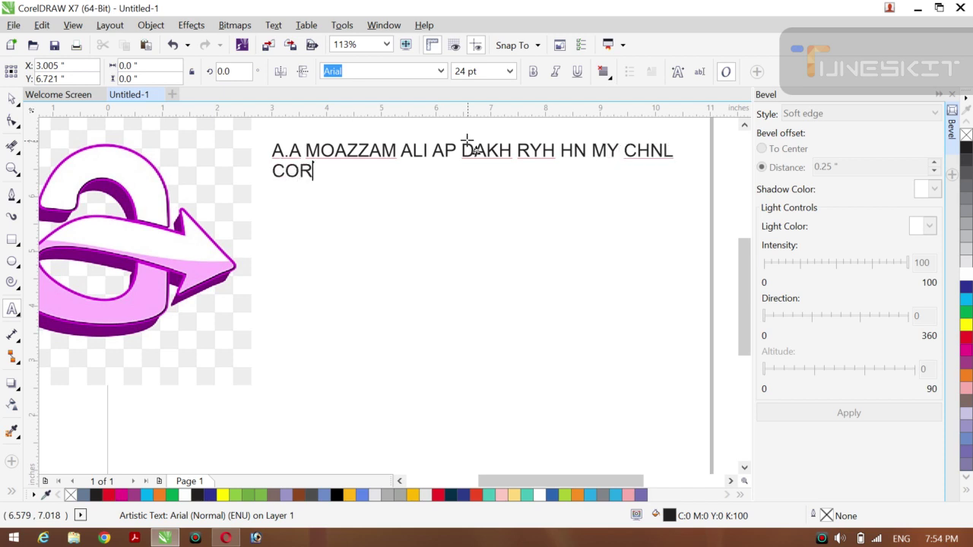
pyautogui.write('EL DRWA HOU')
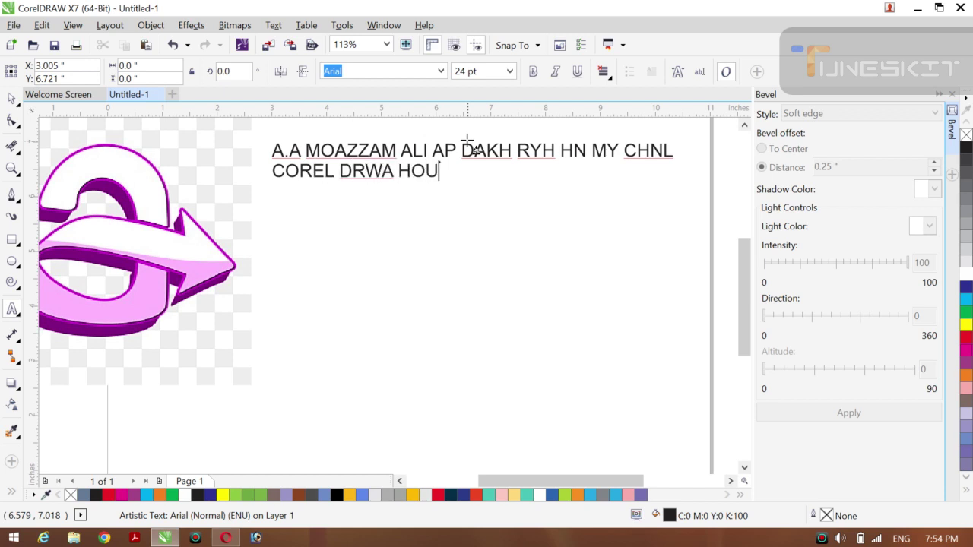
pyautogui.write('SE AJ ')
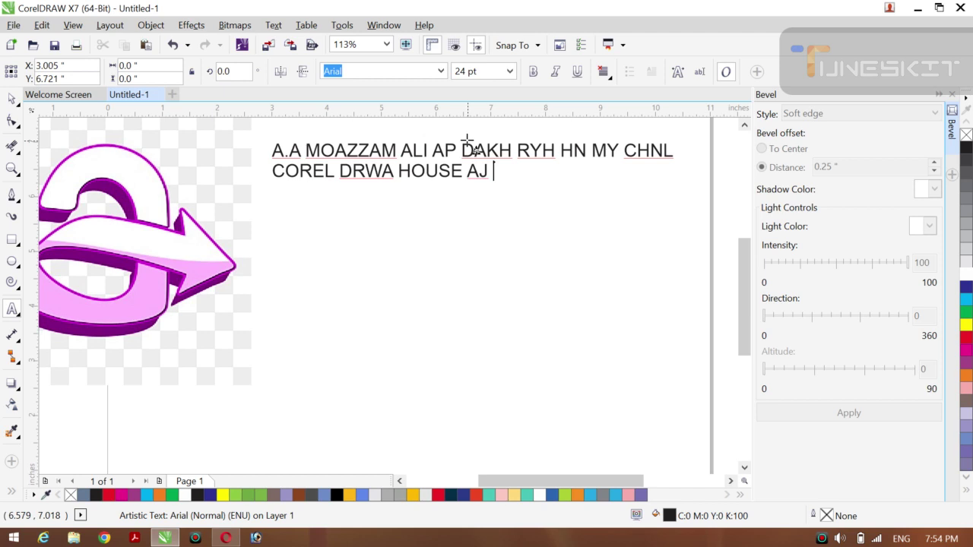
pyautogui.write('HAM BN')
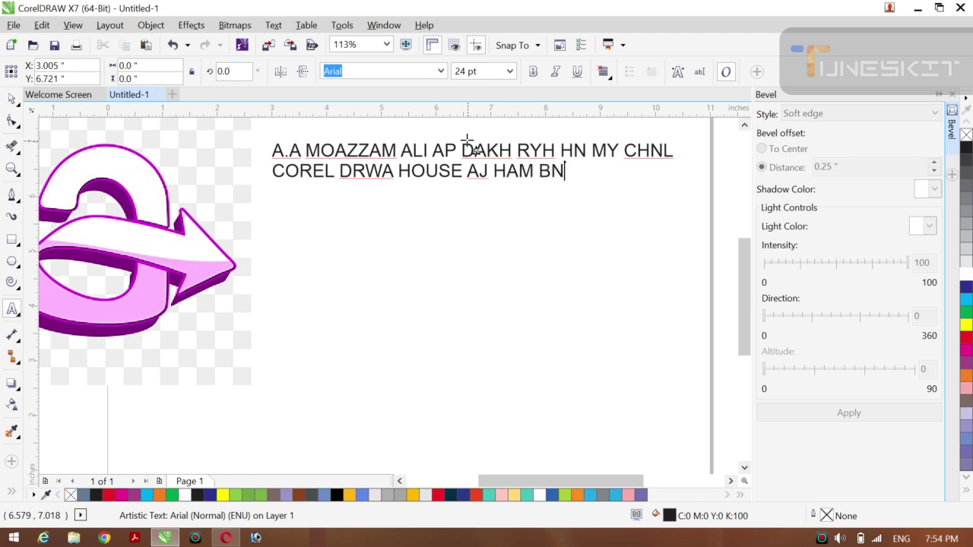
pyautogui.write('YIN GA ')
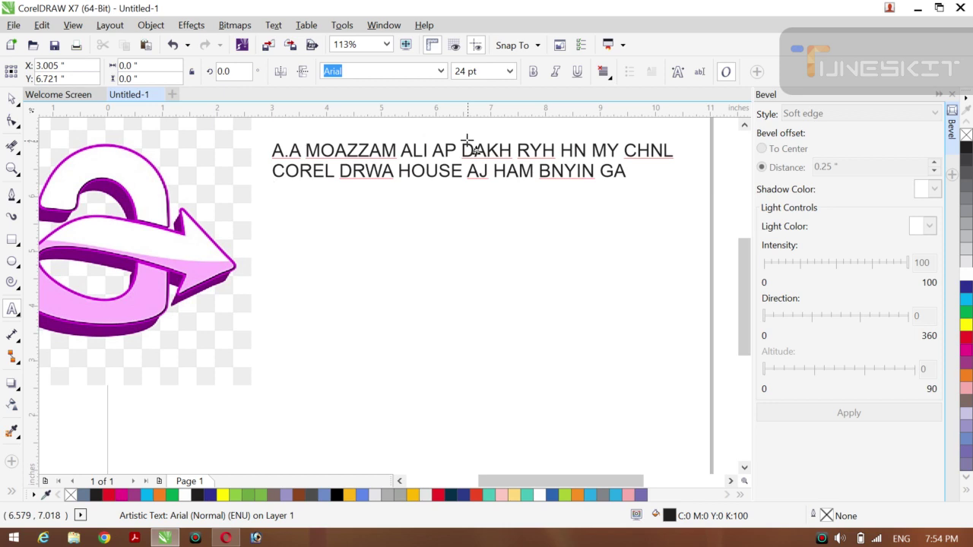
# Add the lines "THIS LOGO IS PHLY APNY EAK BR DROOD" and "SHREEF PAR LEENA HA DUNIA OUR AKHRT" to the text
pyautogui.write('THIS LOGO I')
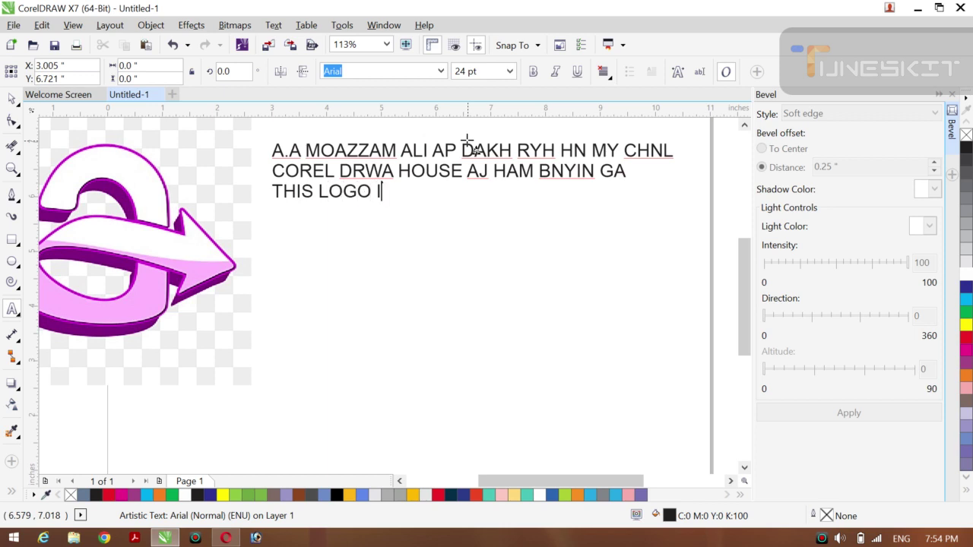
pyautogui.write('S PHLY APNY')
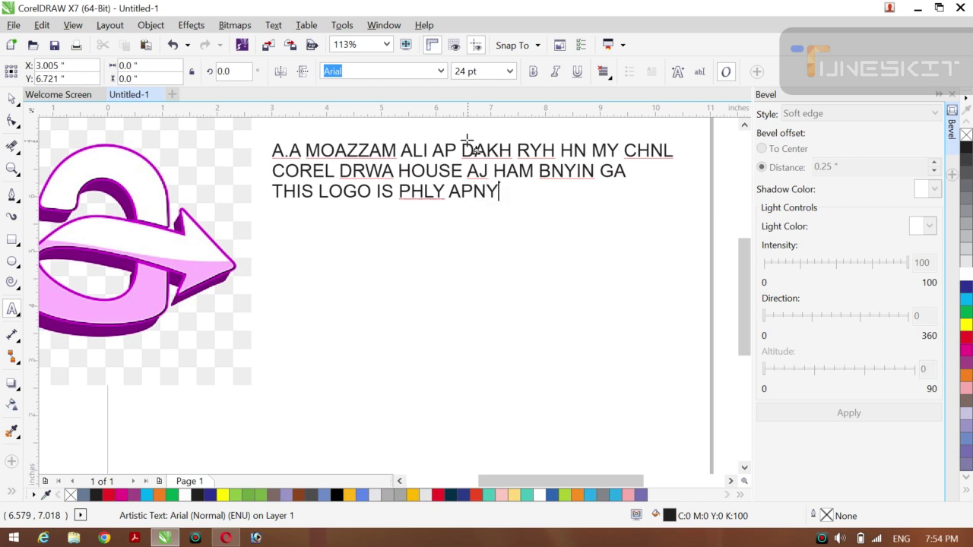
pyautogui.write(' EAK ')
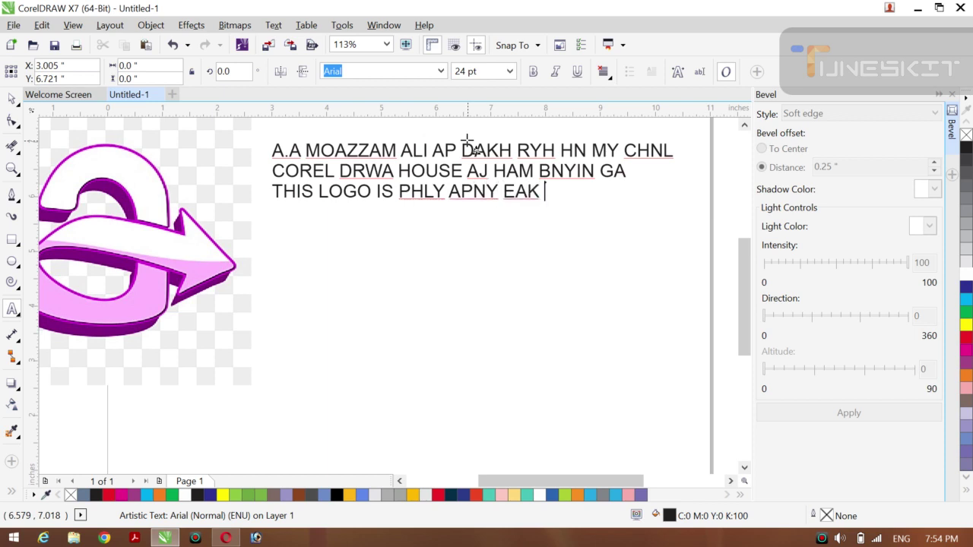
pyautogui.write('BR DROOD ')
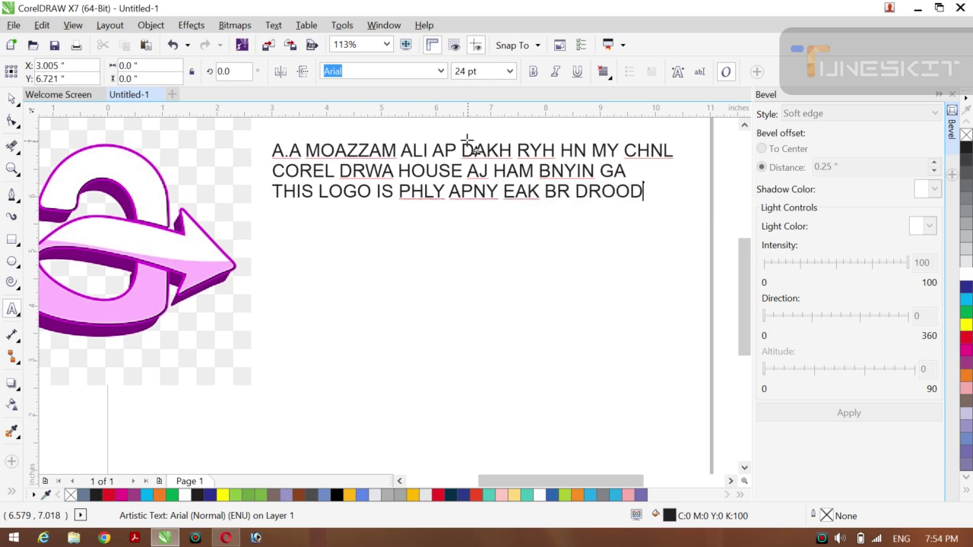
pyautogui.write('SH')
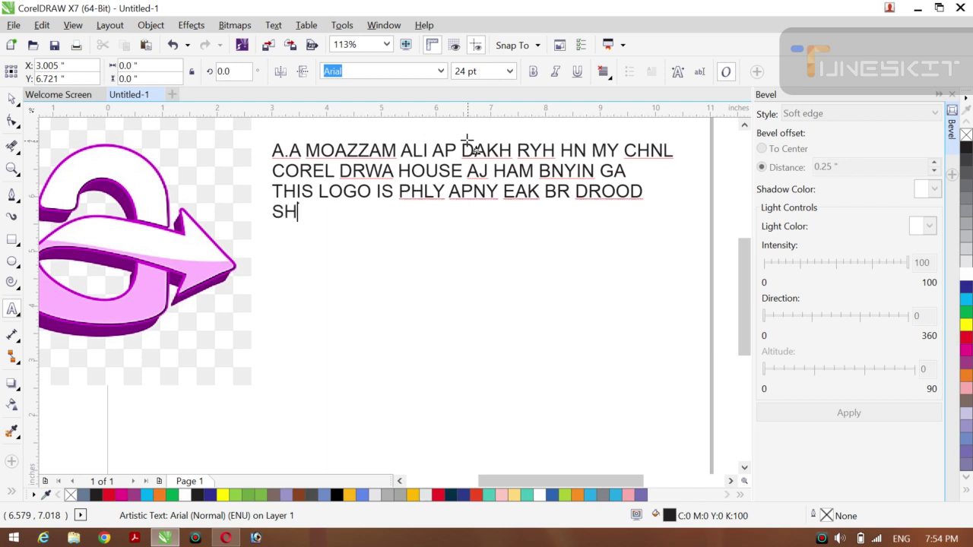
pyautogui.write('REEF PA')
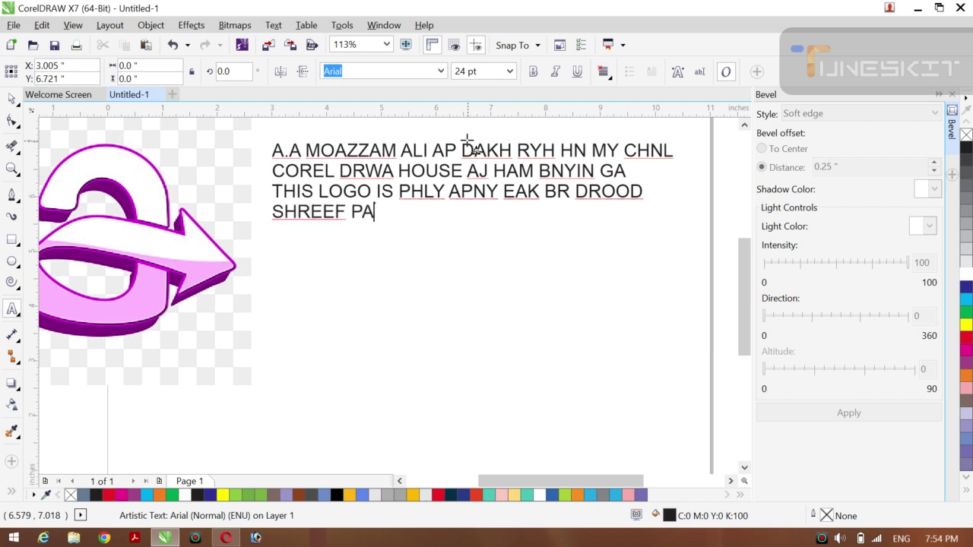
pyautogui.write('R LEENA HA ')
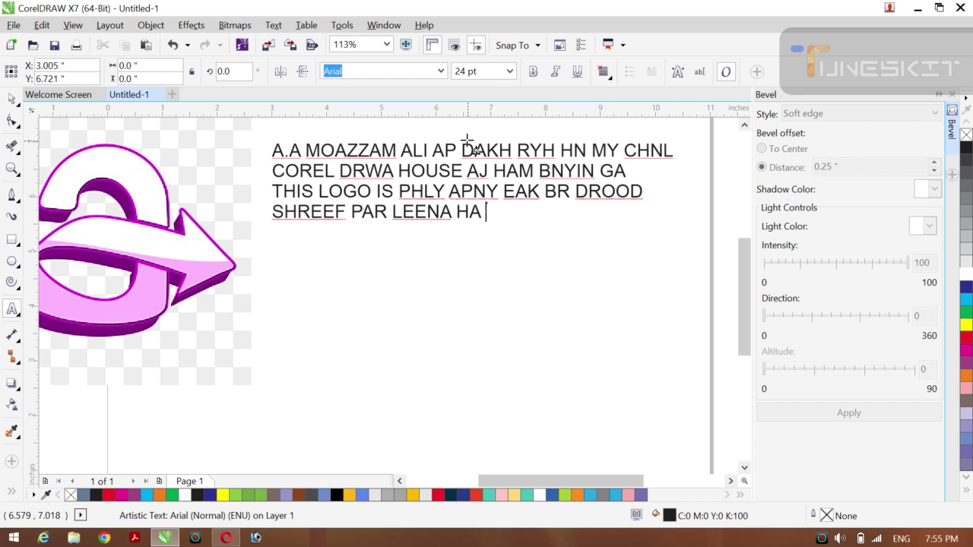
pyautogui.write('DUNIA')
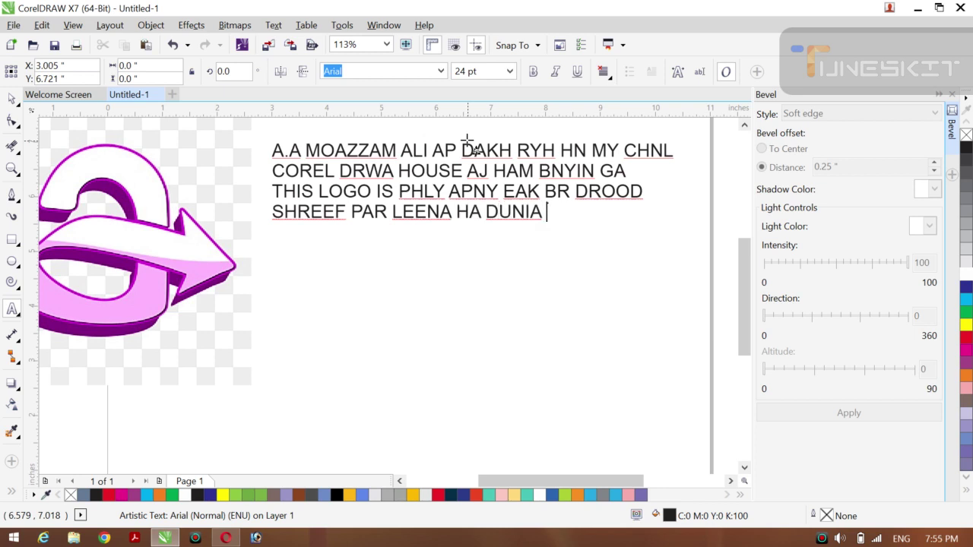
pyautogui.write(' OUR AKHRT')
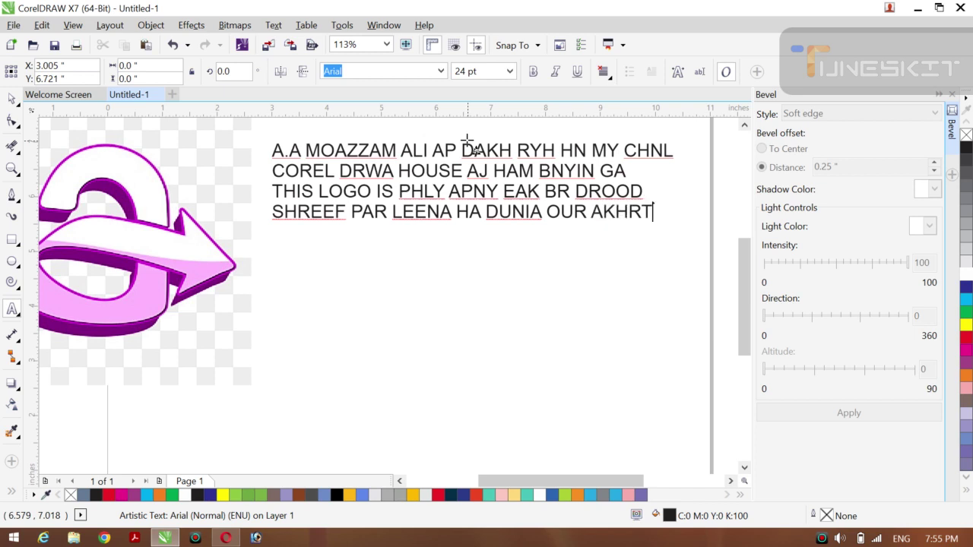
# Add the line "KI KAMYBI HA DROOD SHREEF MN OUR APNY" below the existing text
pyautogui.press('Return')
pyautogui.write('KI K')
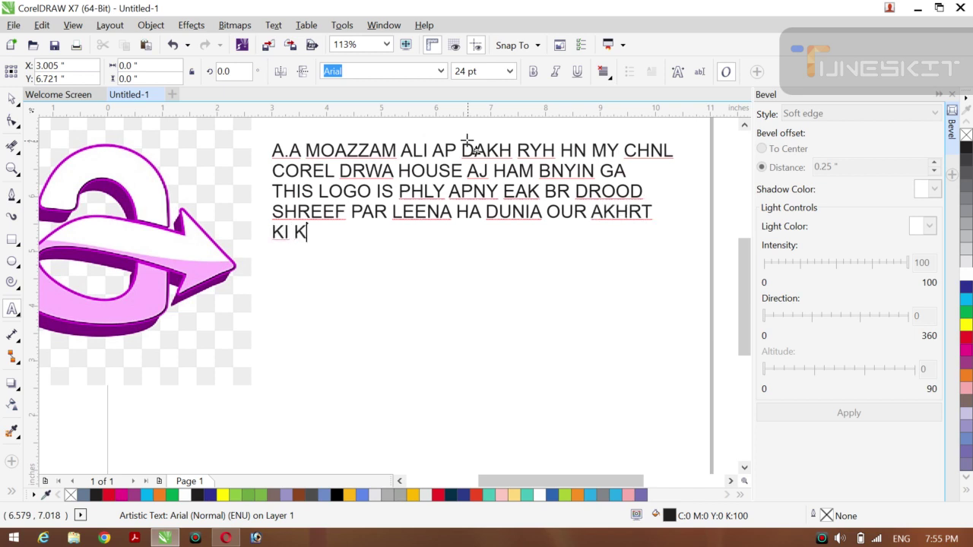
pyautogui.write('AMYBI ')
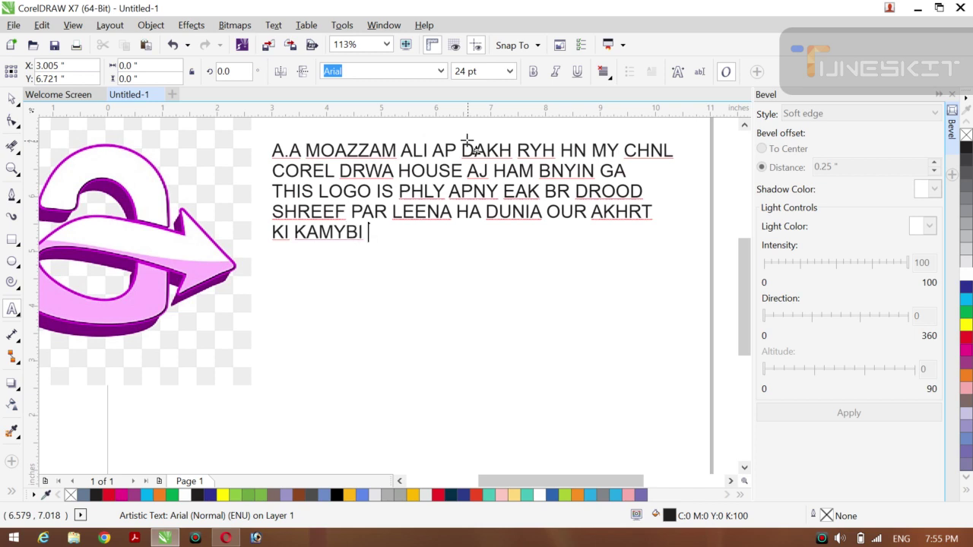
pyautogui.write('HA DRIOO')
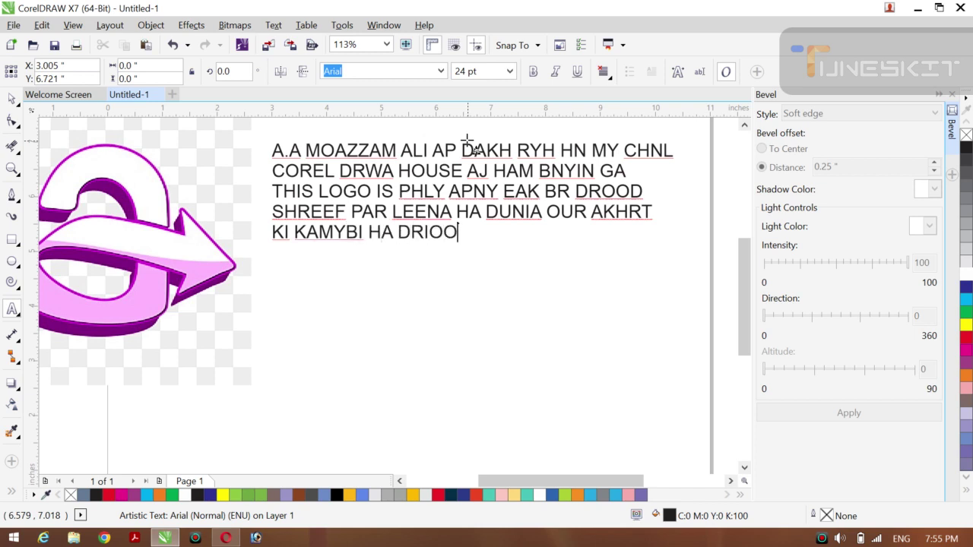
pyautogui.press('BackSpace')
pyautogui.press('BackSpace')
pyautogui.press('BackSpace')
pyautogui.write('OOD SHREEF MN')
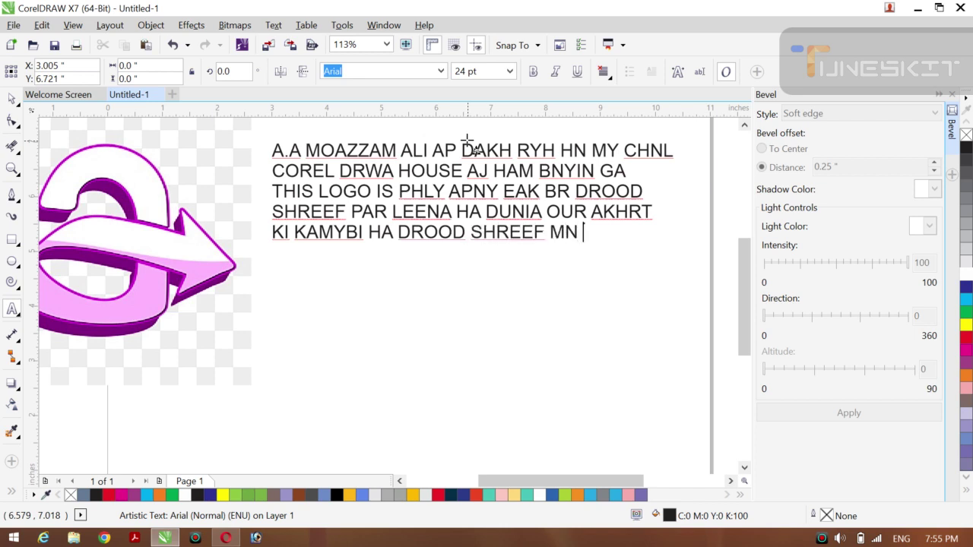
pyautogui.write(' OUR APNY')
# Finish the message with a last line reading "LIKE SUBSCRIB KR LEENA HA MY CHNL"
pyautogui.press('Return')
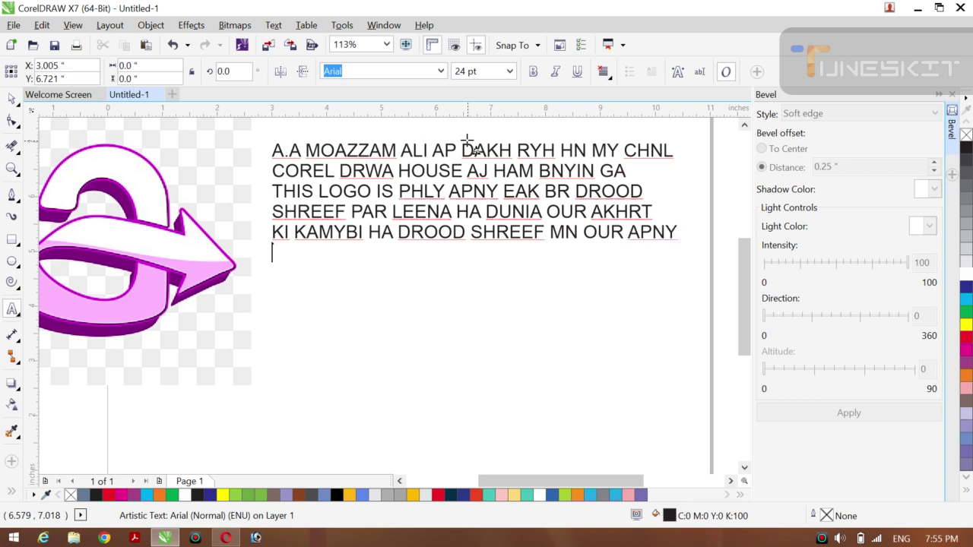
pyautogui.write('LIK E S')
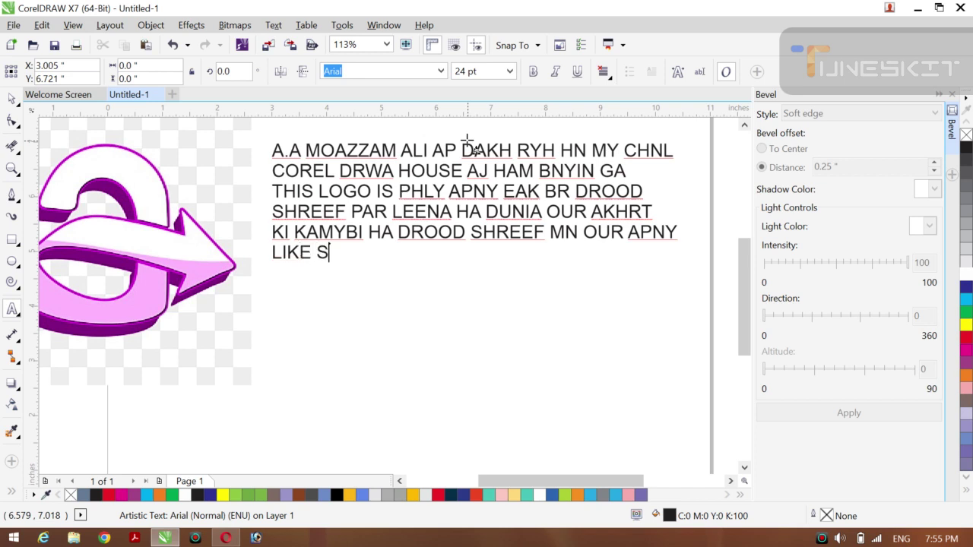
pyautogui.write('UBSCRI')
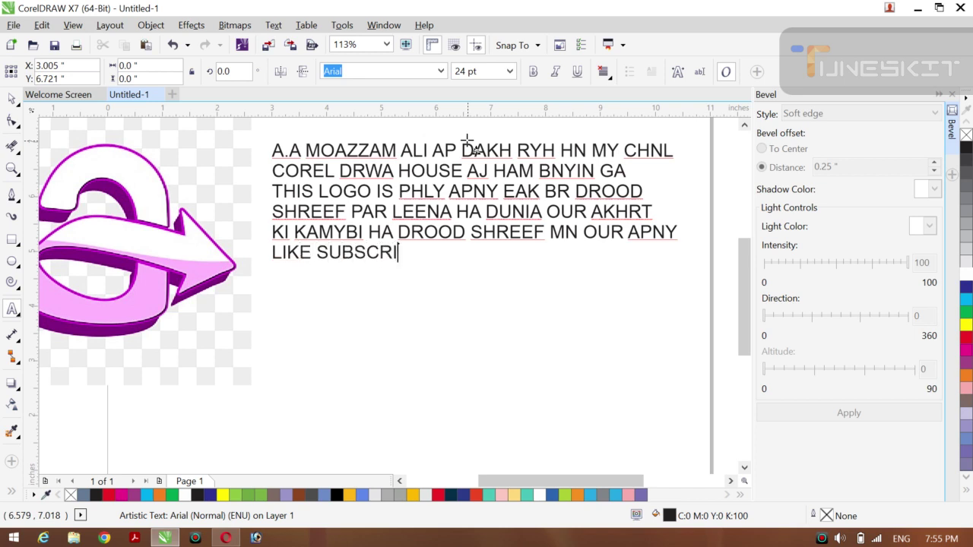
pyautogui.write('B KR')
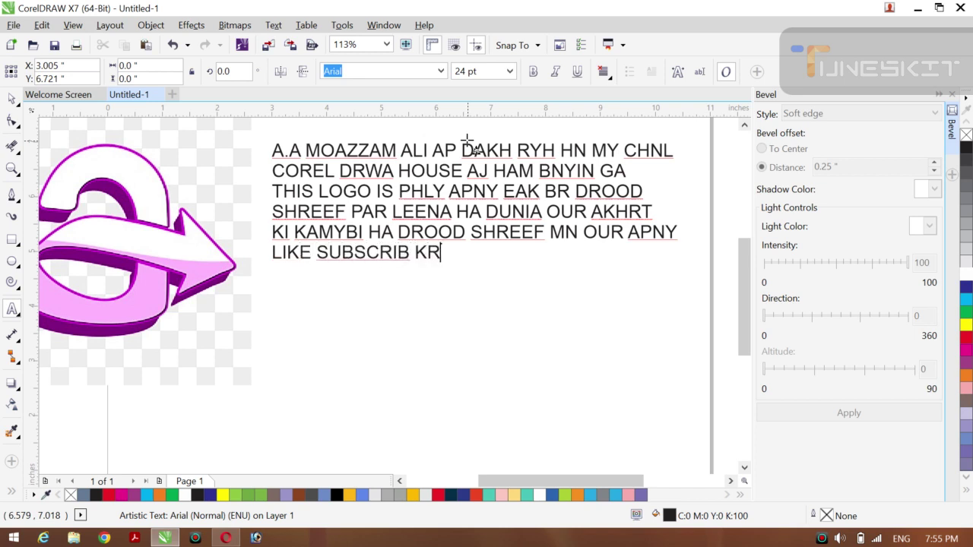
pyautogui.write(' LEENA H')
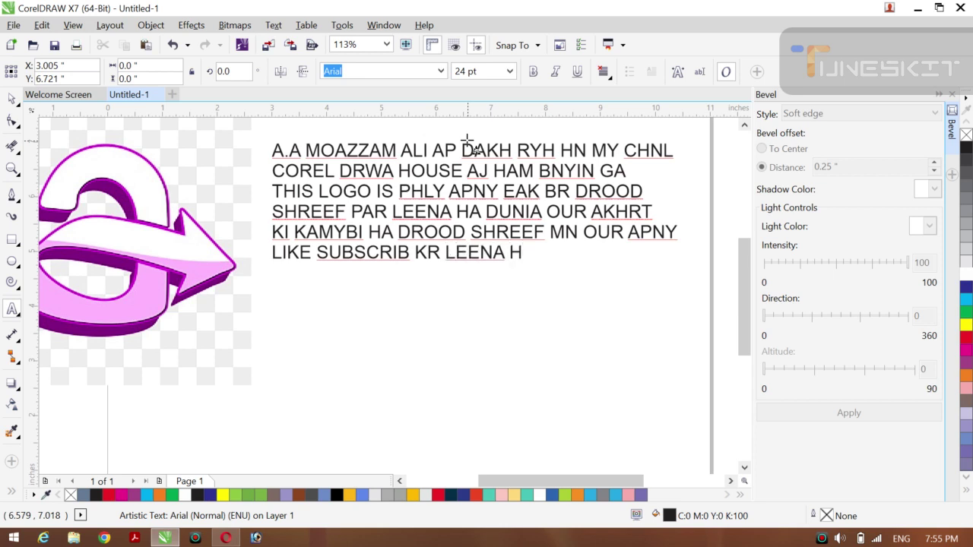
pyautogui.write('A MY C')
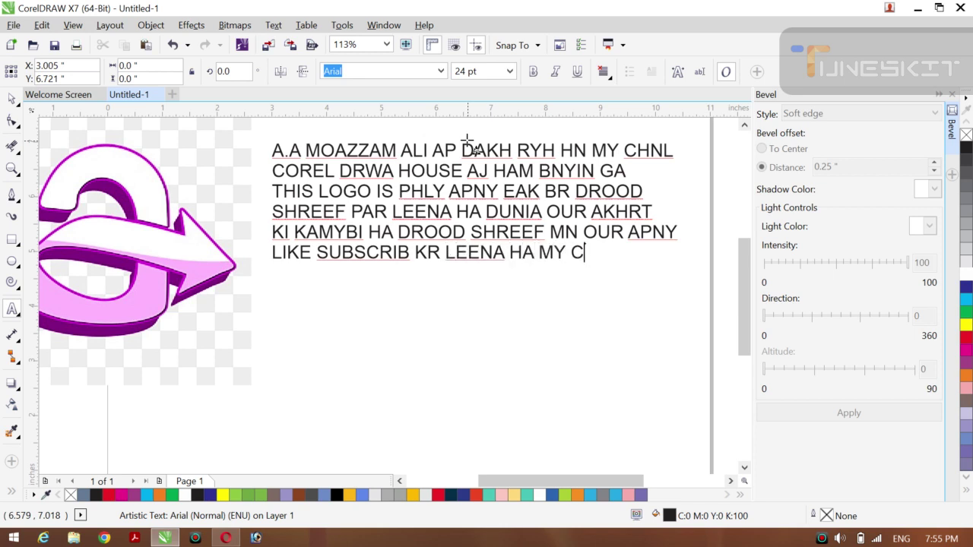
pyautogui.write('HNL')
# Delete the entire message text beside the logo image
pyautogui.hotkey('ctrl', 'a')
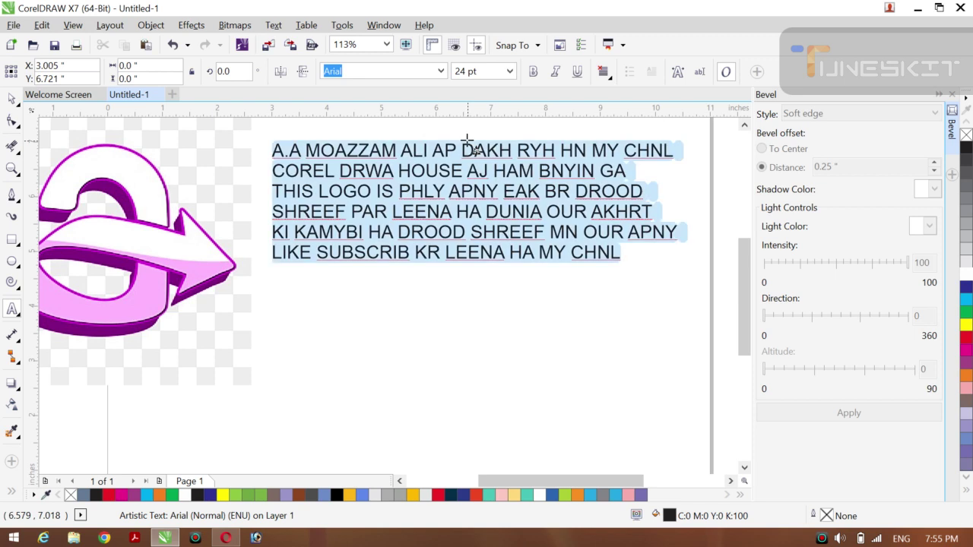
pyautogui.press('Delete')
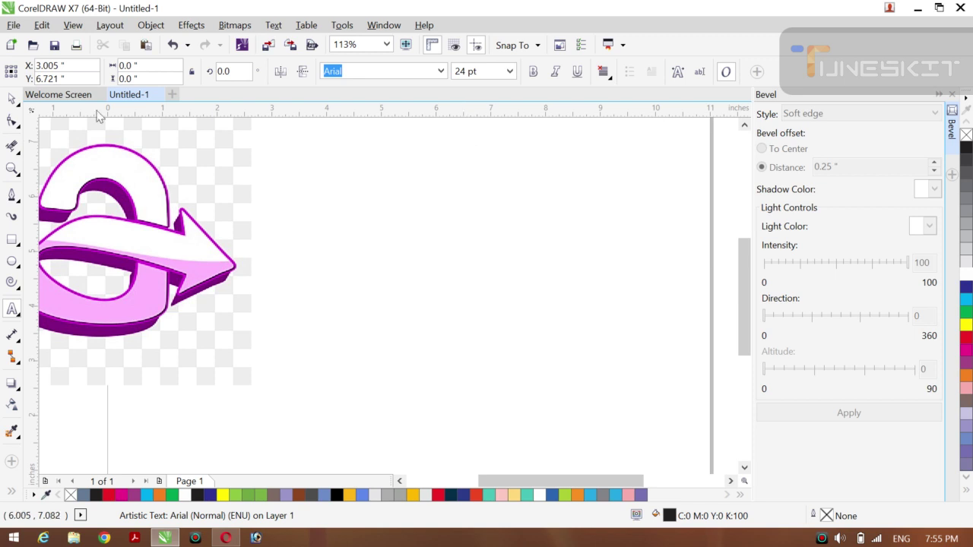
# Centre the purple arrow logo bitmap on the page and deselect it
pyautogui.click(18, 105)
pyautogui.click(53, 98)
pyautogui.click(72, 151)
pyautogui.press('p')
pyautogui.click(211, 222)
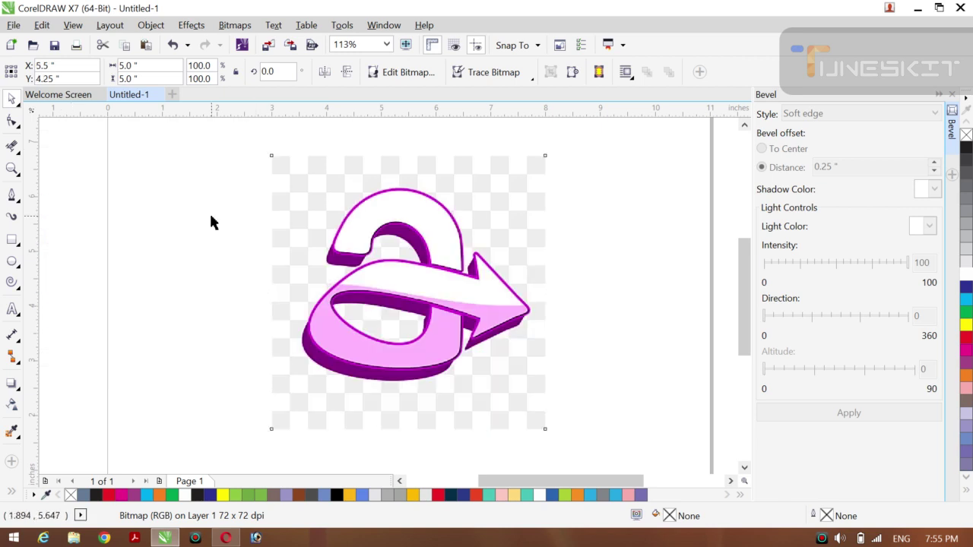
# Trace the arrowhead's upper part with the Pen tool, from the upper inner notch over the top corner to the tip
pyautogui.press('z')
pyautogui.moveTo(267, 181); pyautogui.dragTo(535, 384)
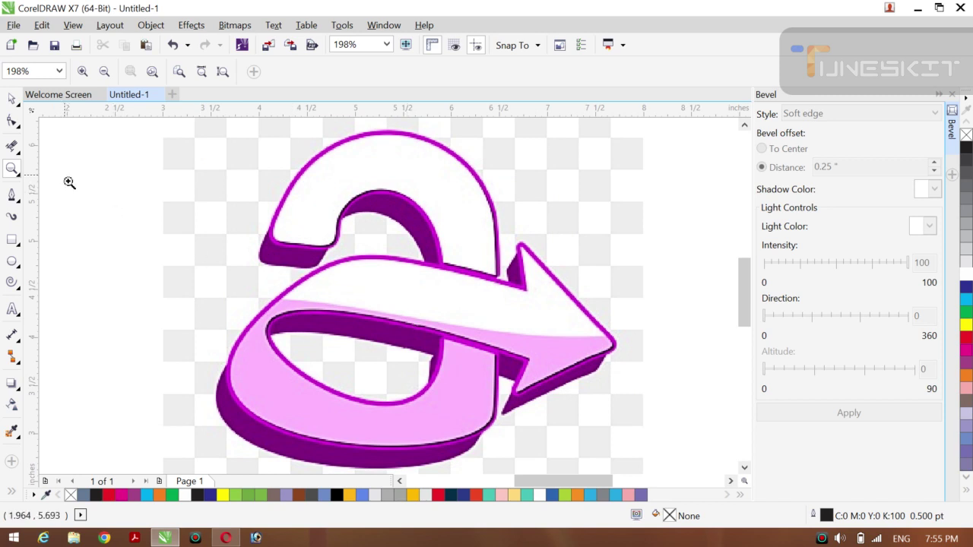
pyautogui.click(19, 105)
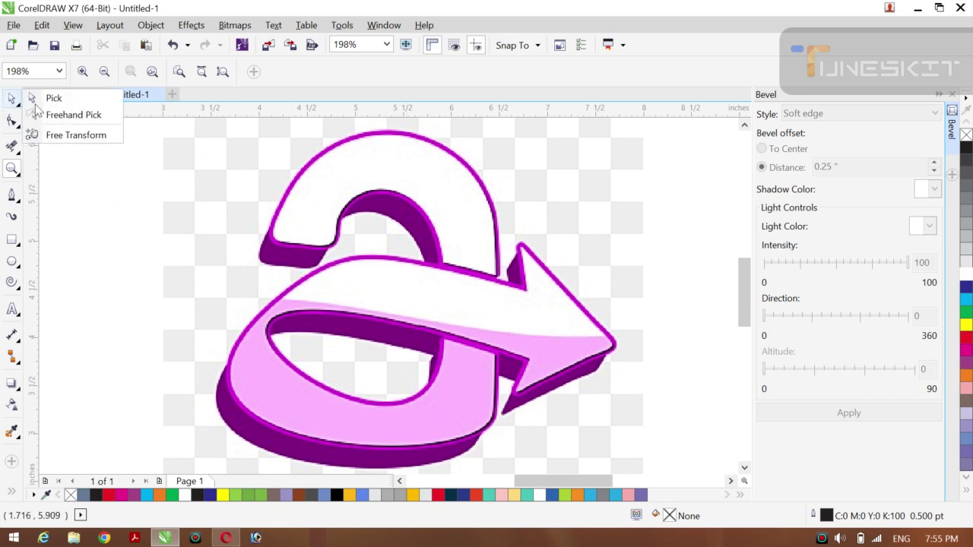
pyautogui.click(50, 98)
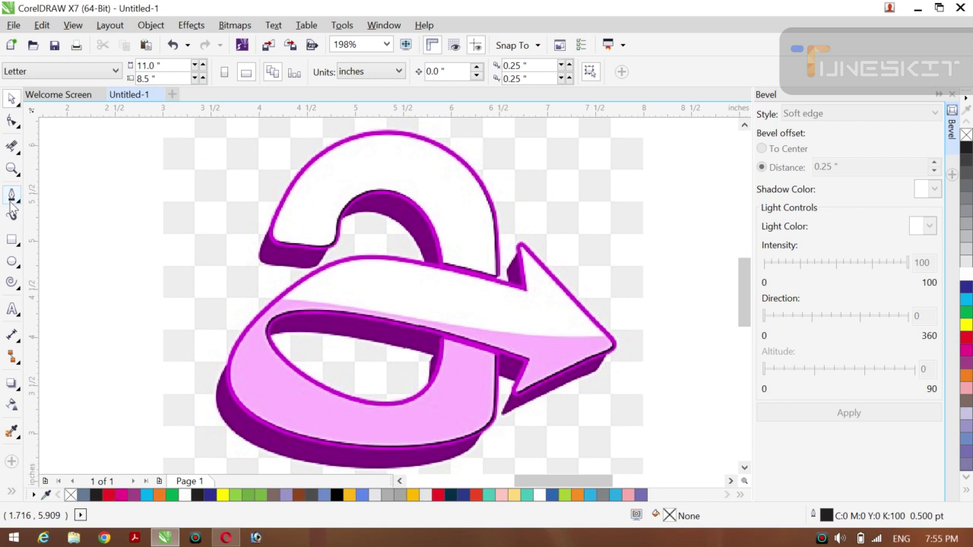
pyautogui.click(11, 198)
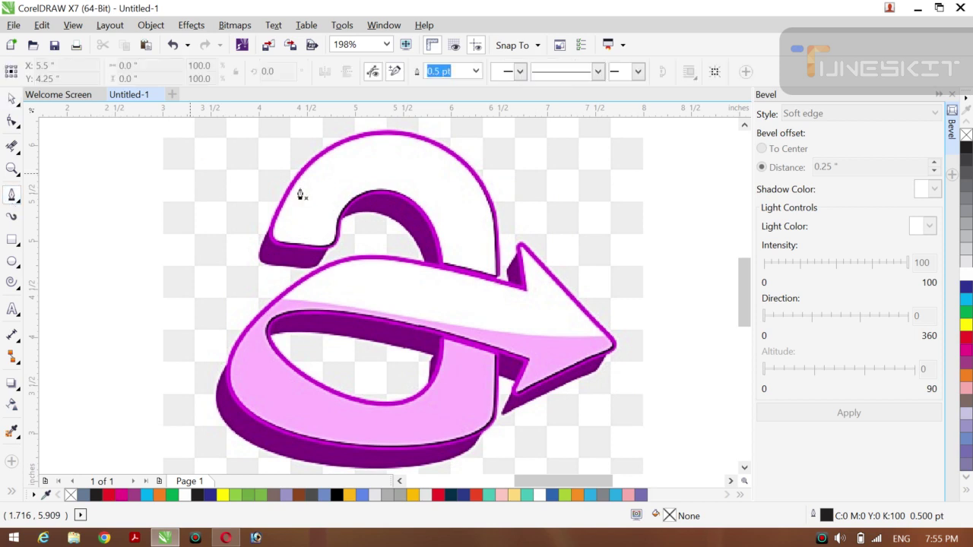
pyautogui.click(526, 291)
pyautogui.click(522, 248)
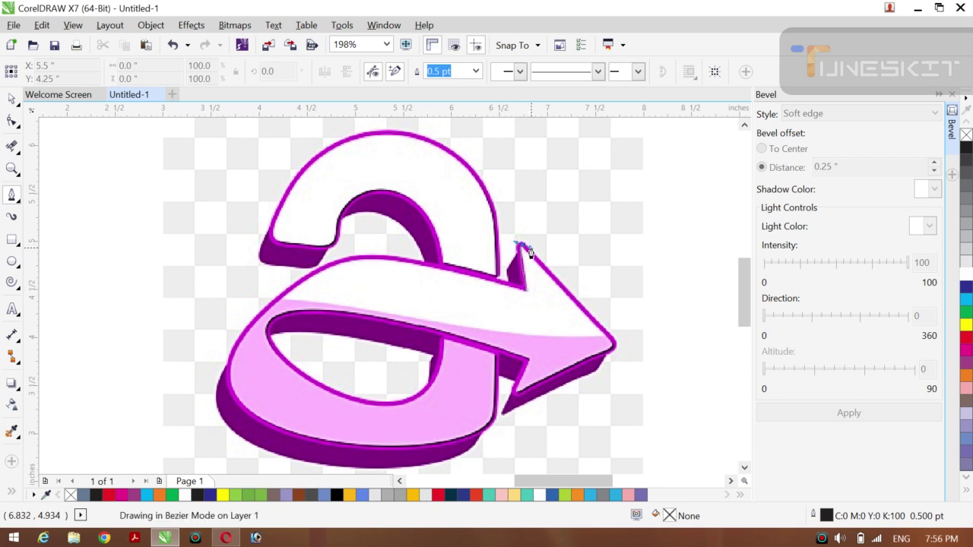
pyautogui.doubleClick(530, 252)
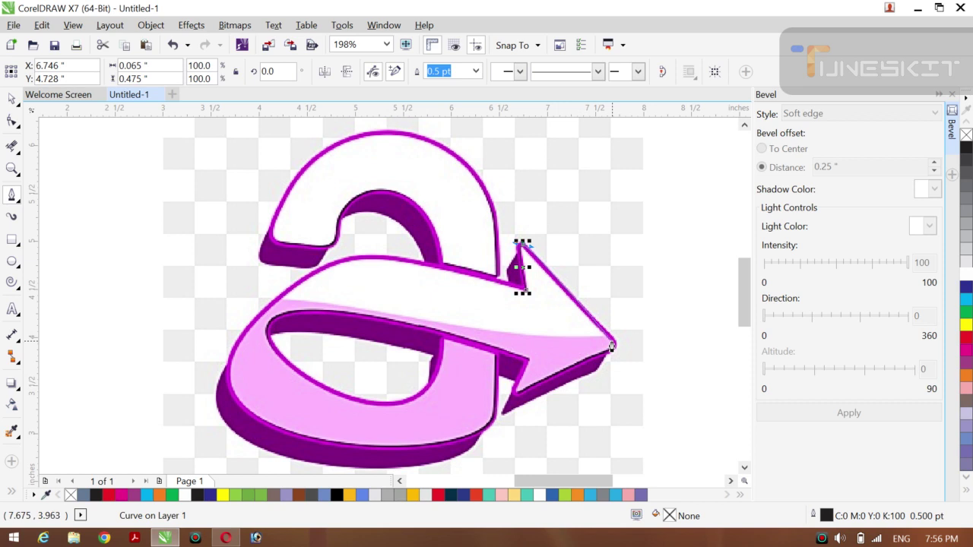
pyautogui.doubleClick(612, 347)
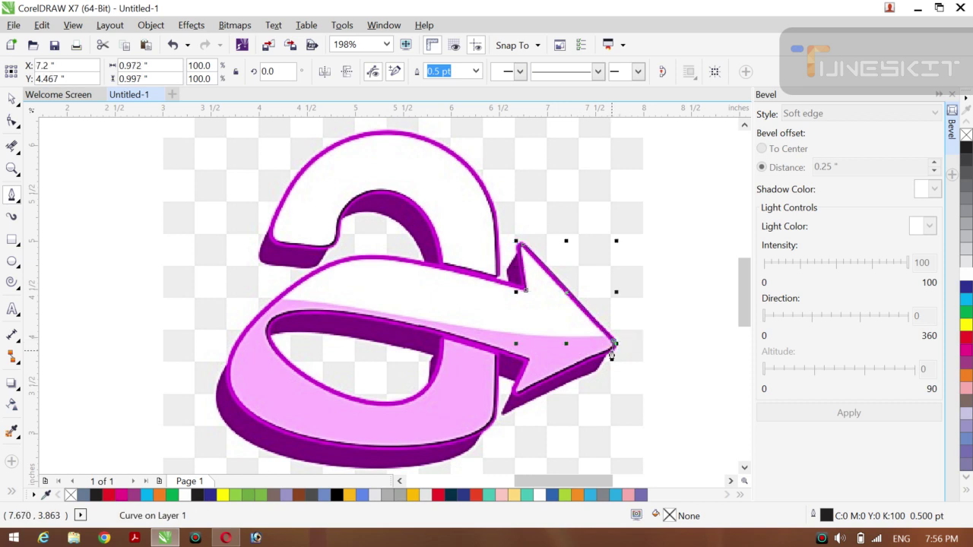
# Continue the Pen path around the rounded tip, along the arrowhead's lower edge and up to the lower inner notch
pyautogui.click(612, 350)
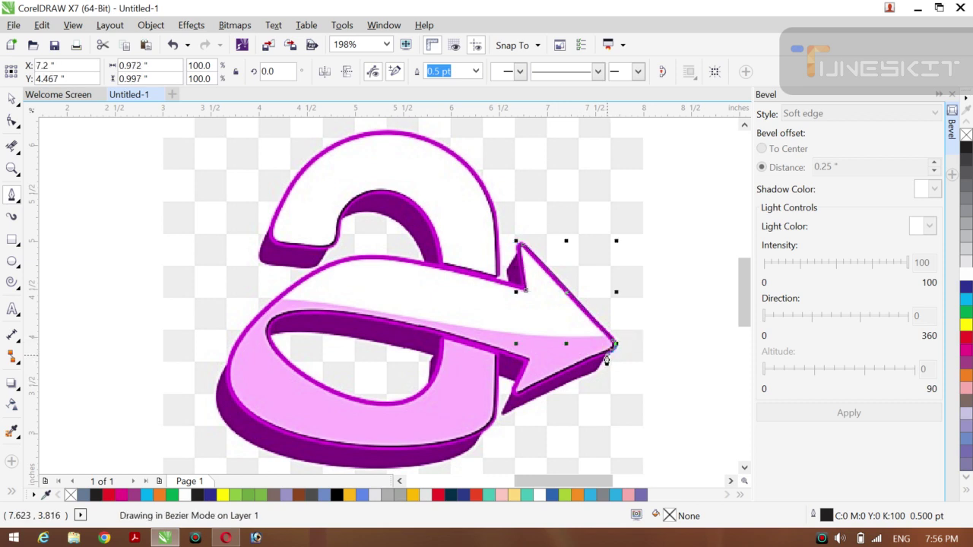
pyautogui.doubleClick(606, 358)
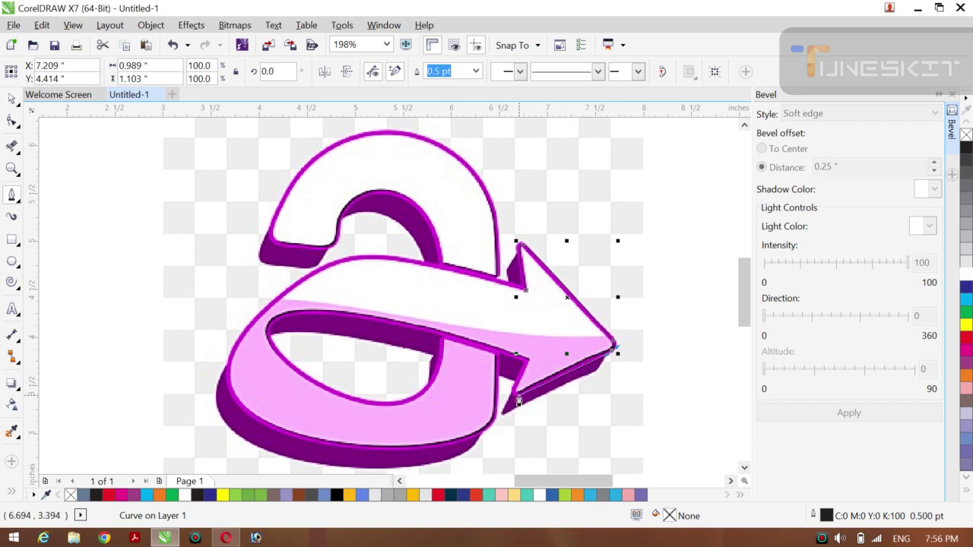
pyautogui.doubleClick(517, 400)
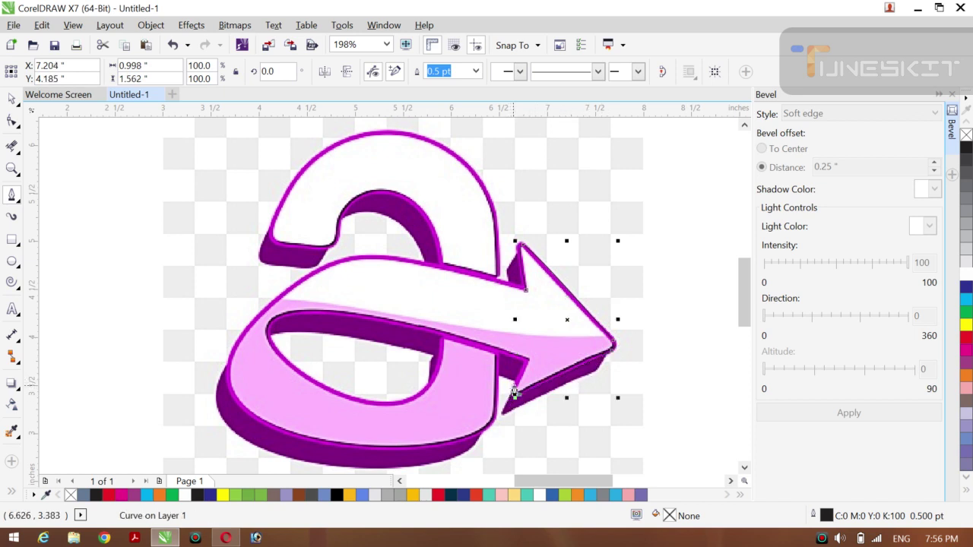
pyautogui.click(515, 393)
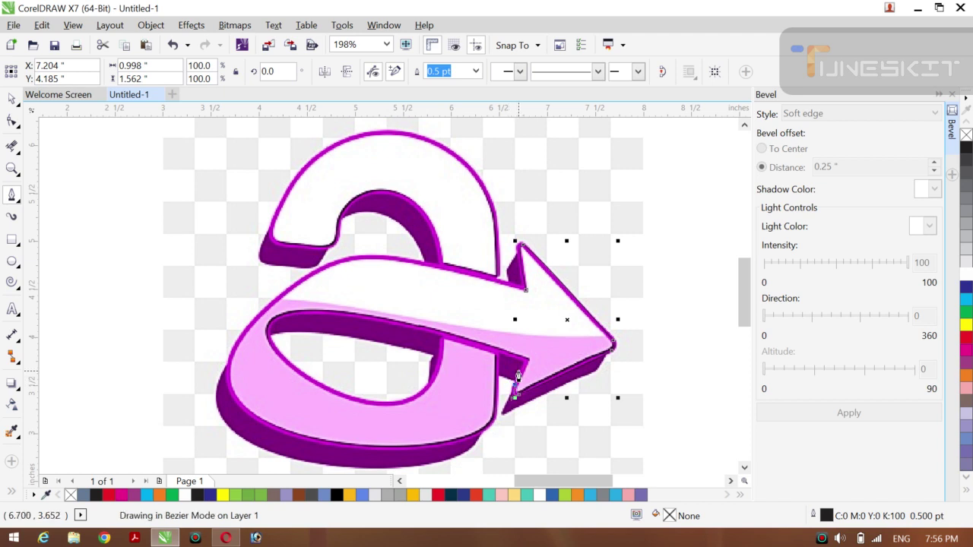
pyautogui.doubleClick(525, 371)
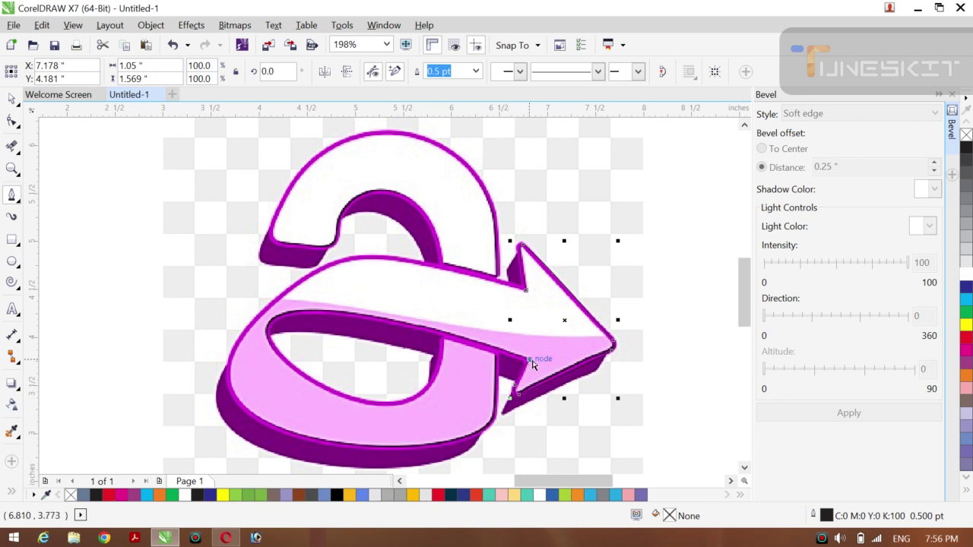
pyautogui.moveTo(533, 365)
pyautogui.mouseDown()
pyautogui.moveTo(522, 372)
pyautogui.moveTo(528, 363)
pyautogui.mouseUp()
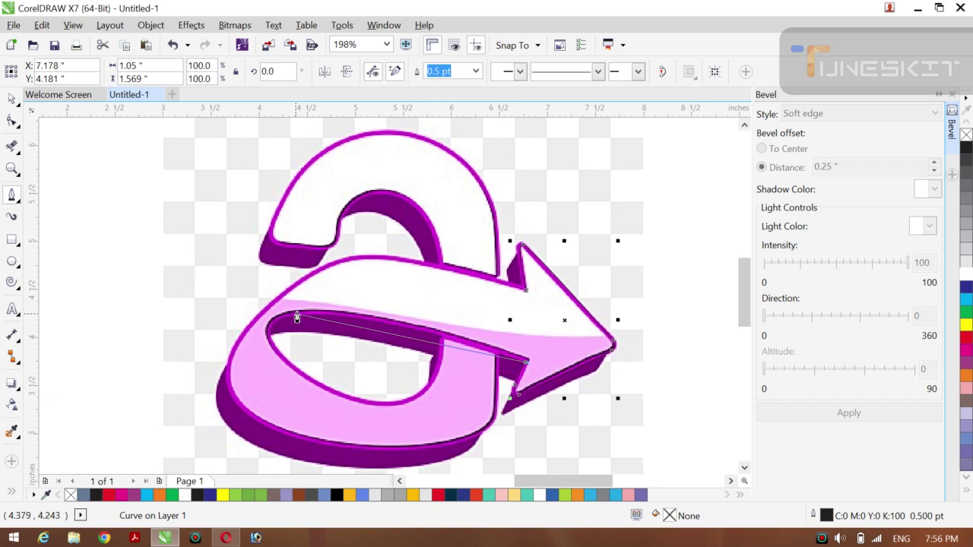
# Extend the path along the shaft's lower edge and around the loop's inner opening, ending where the opening meets the shaft
pyautogui.moveTo(299, 318)
pyautogui.mouseDown()
pyautogui.moveTo(257, 315)
pyautogui.moveTo(234, 338)
pyautogui.moveTo(221, 324)
pyautogui.mouseUp()
pyautogui.press('Escape')
pyautogui.click(266, 326)
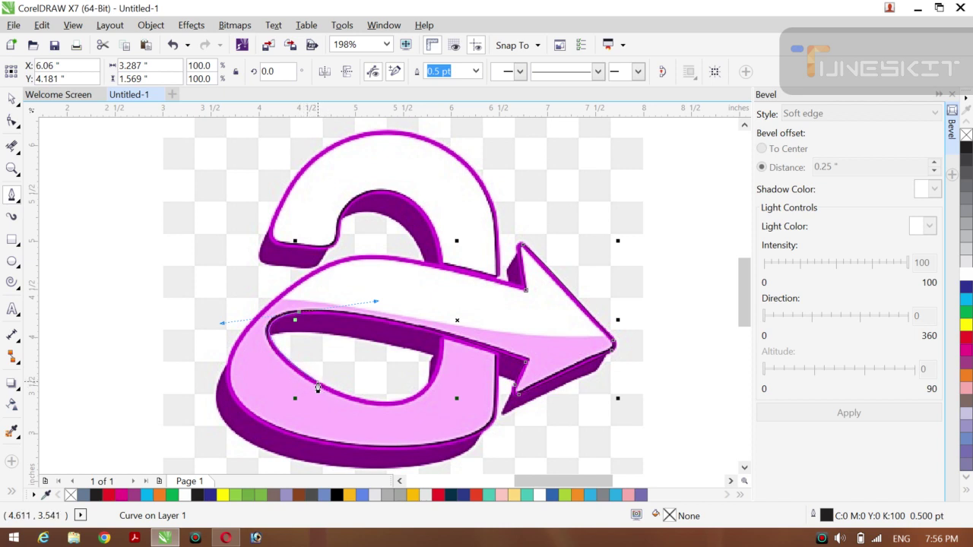
pyautogui.moveTo(318, 388); pyautogui.dragTo(374, 398)
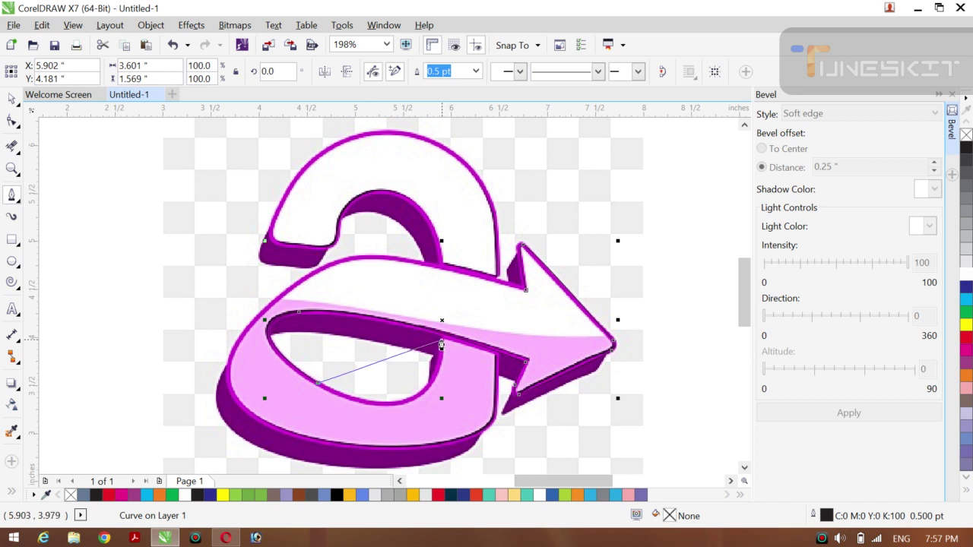
pyautogui.doubleClick(441, 344)
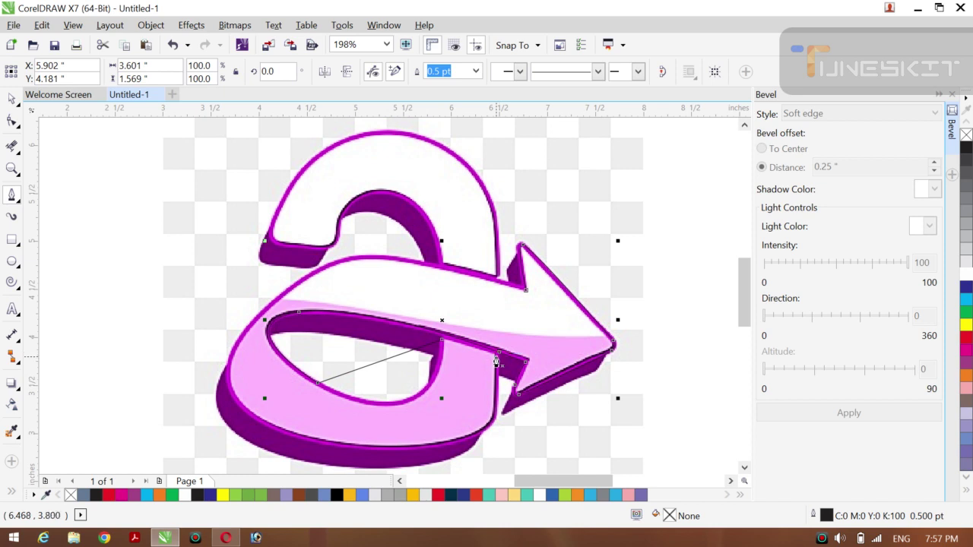
# Draw a second Pen path from the loop's cut end around its outer edge and along the shaft to the arrowhead's upper notch
pyautogui.click(497, 361)
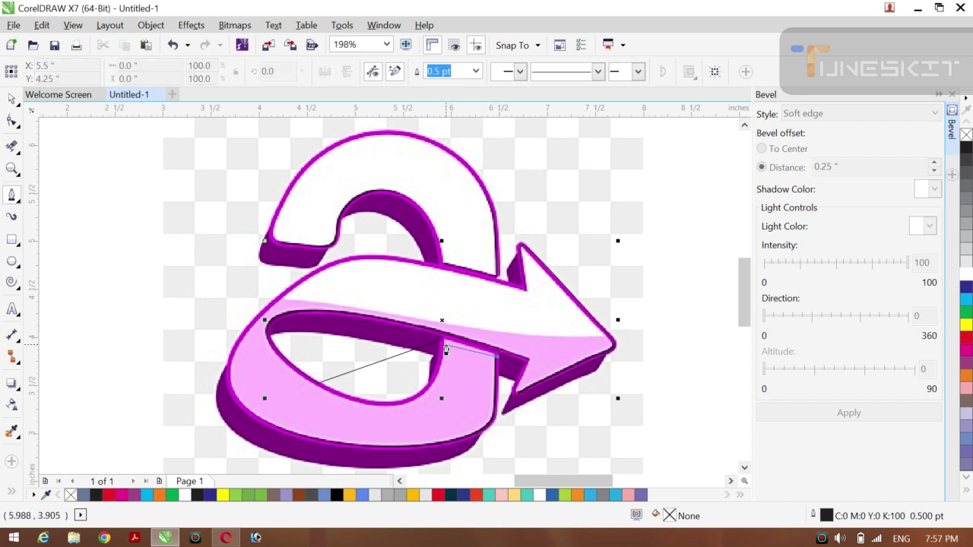
pyautogui.click(442, 348)
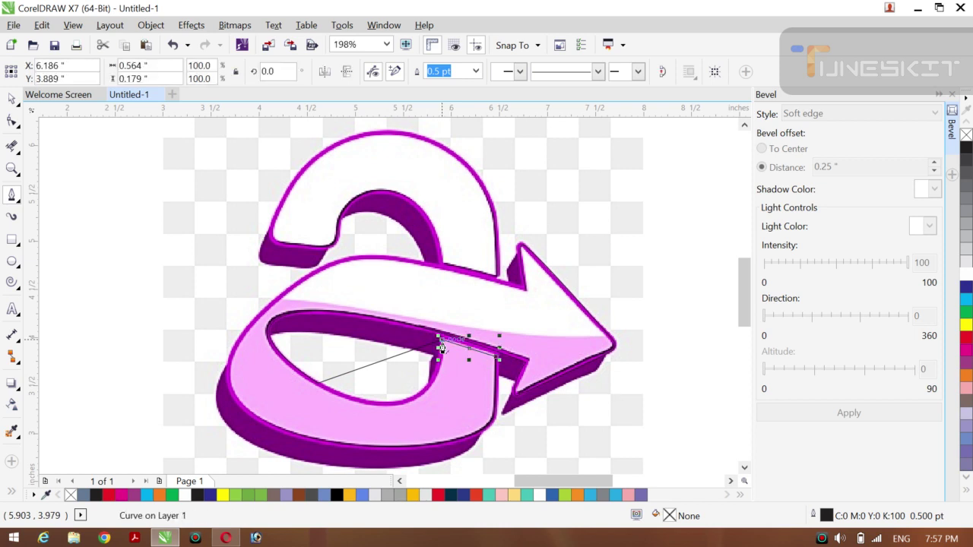
pyautogui.click(497, 364)
pyautogui.moveTo(457, 444); pyautogui.dragTo(400, 393)
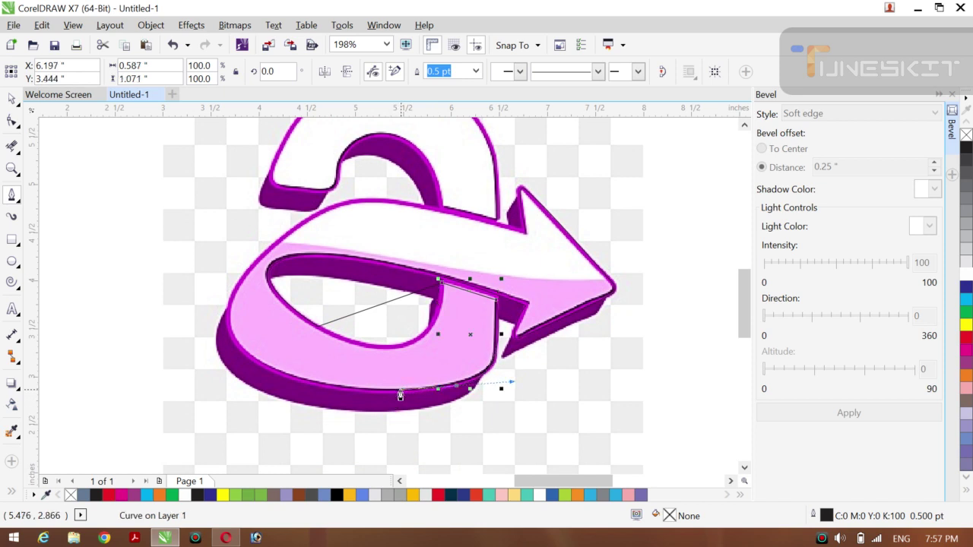
pyautogui.click(277, 378)
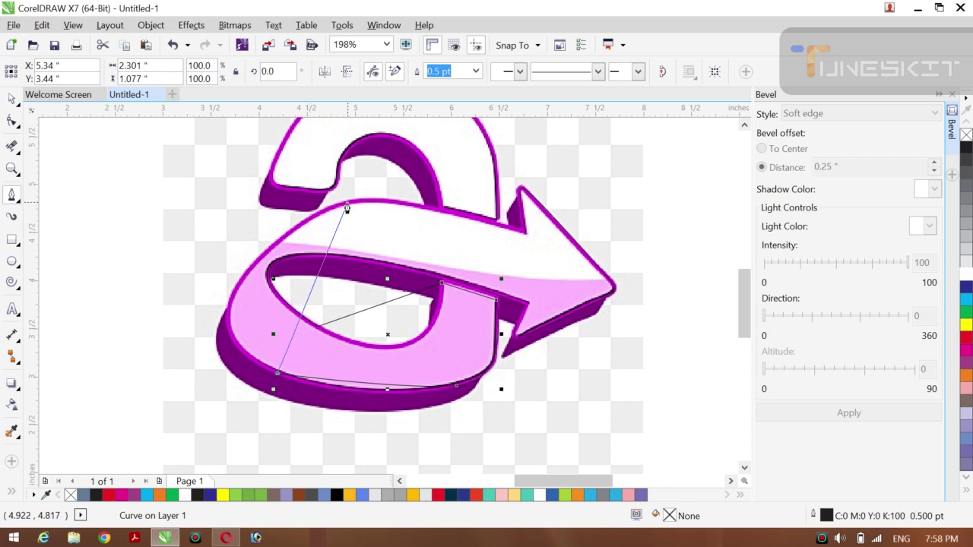
pyautogui.moveTo(347, 210); pyautogui.dragTo(423, 217)
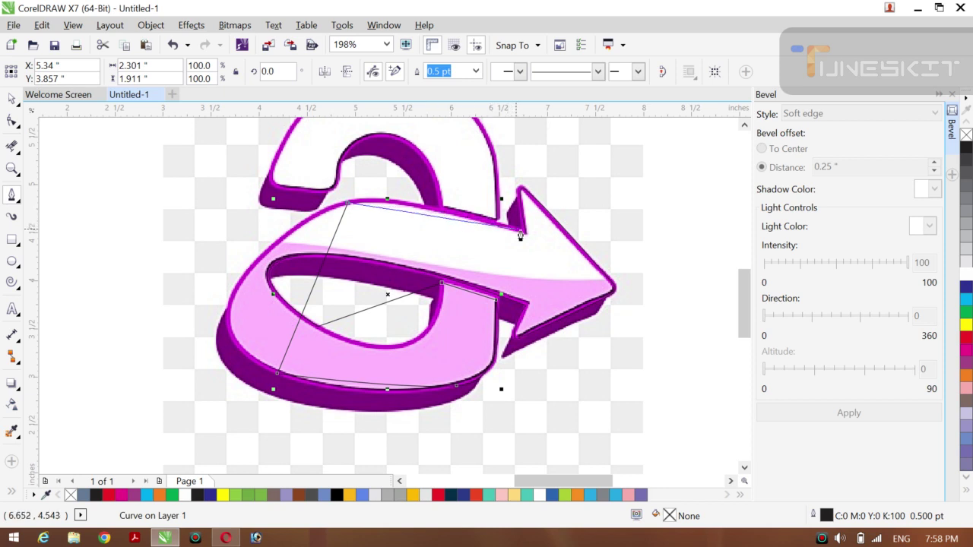
pyautogui.click(525, 235)
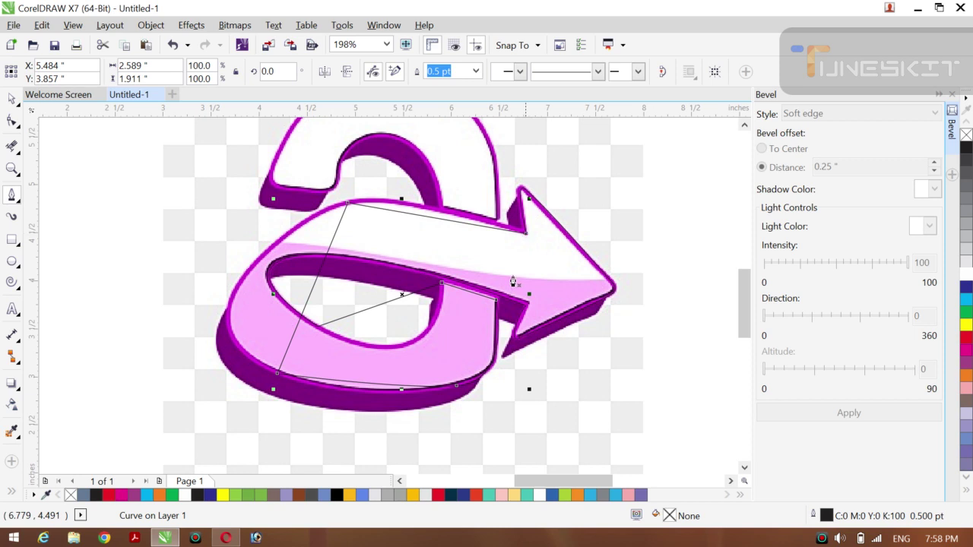
# Convert the straight segment along the shaft's upper edge to a curve with the Shape tool and bend it to match the bitmap
pyautogui.click(11, 123)
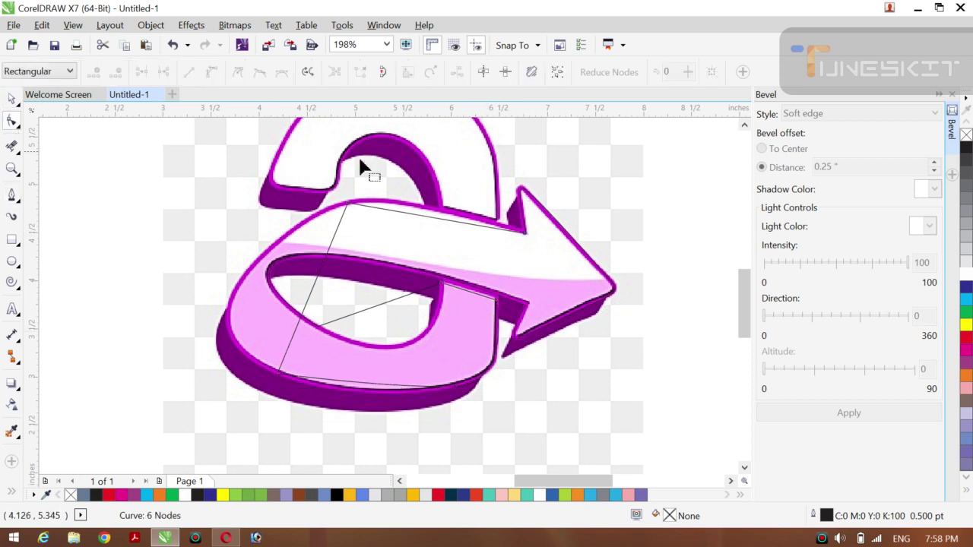
pyautogui.rightClick(438, 219)
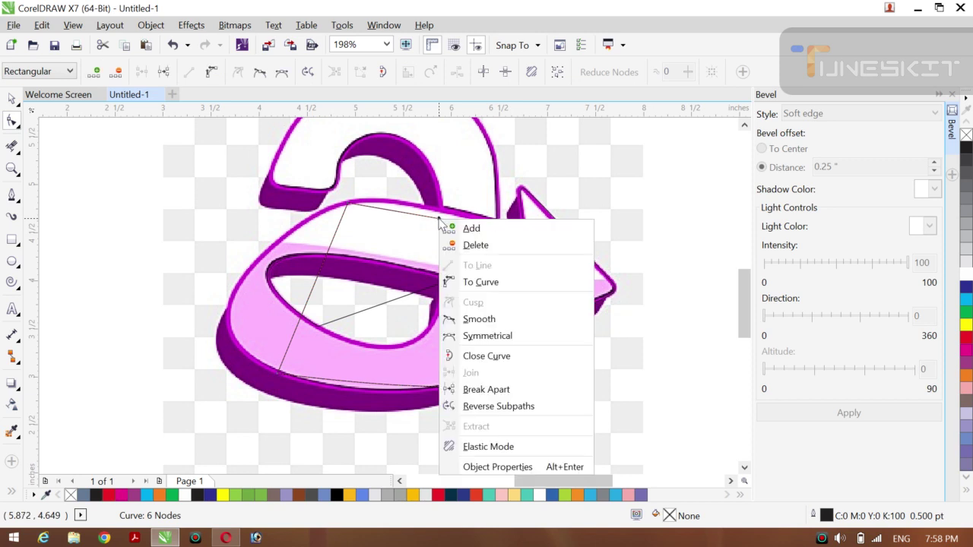
pyautogui.click(489, 287)
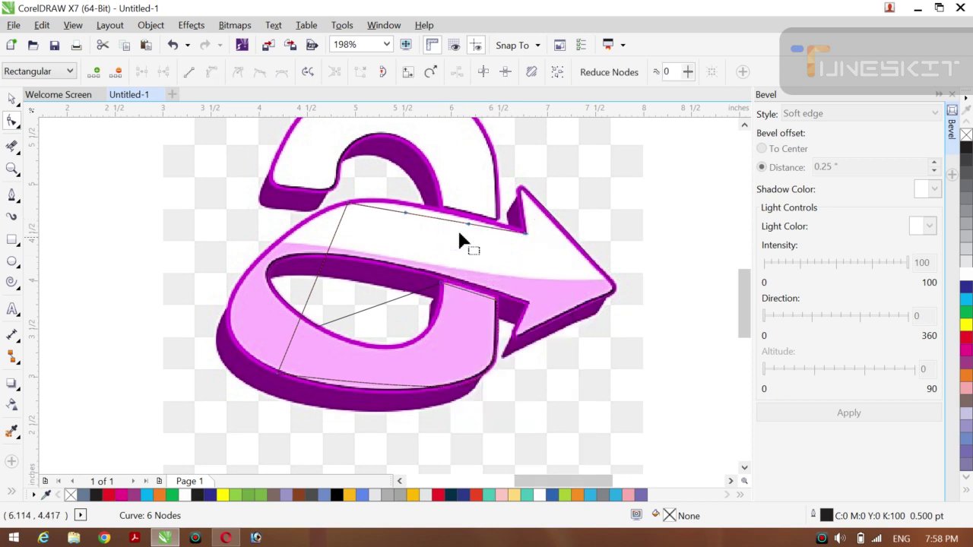
pyautogui.moveTo(469, 227); pyautogui.dragTo(398, 209)
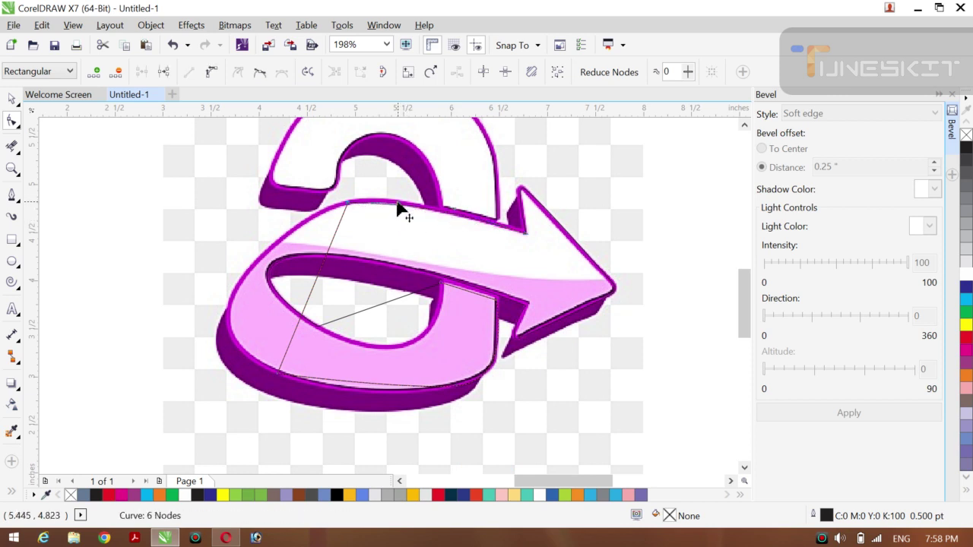
# Convert the straight segment across the loop to a curve and adjust its handles to follow the loop's rounded outer edge
pyautogui.rightClick(313, 288)
pyautogui.click(356, 96)
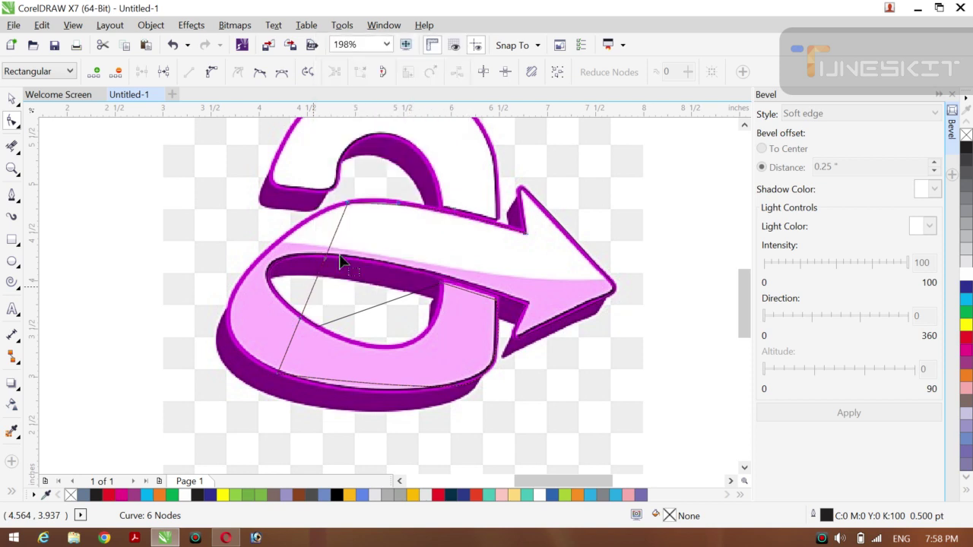
pyautogui.moveTo(325, 261); pyautogui.dragTo(220, 286)
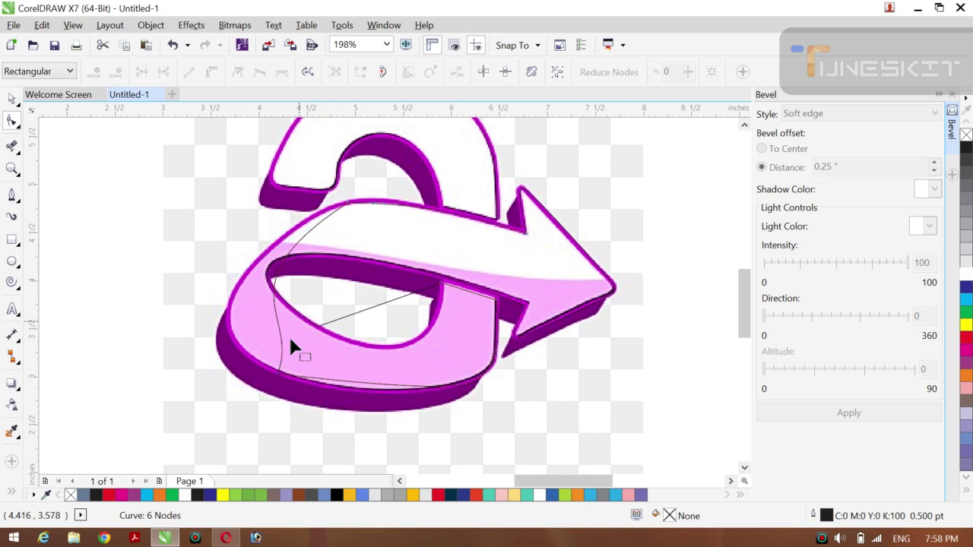
pyautogui.click(278, 374)
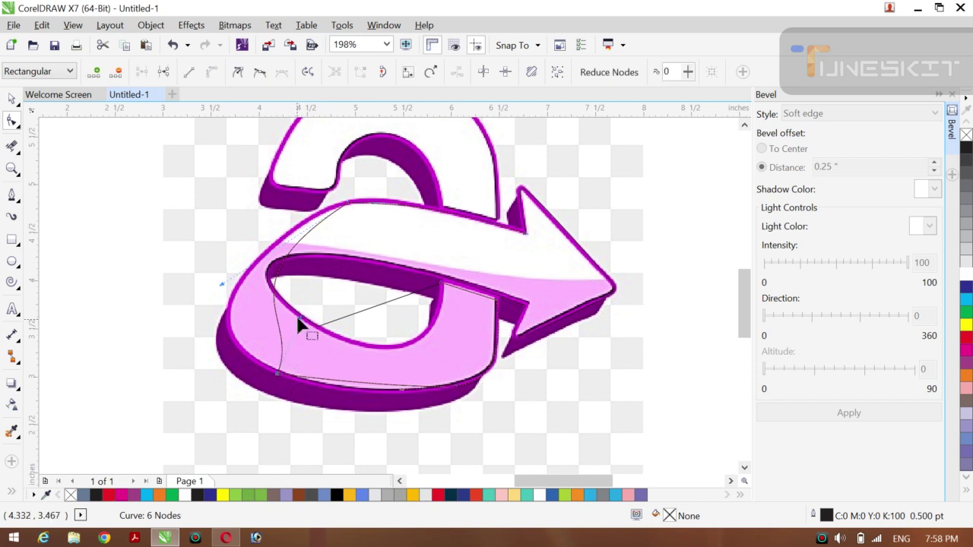
pyautogui.moveTo(299, 324); pyautogui.dragTo(199, 329)
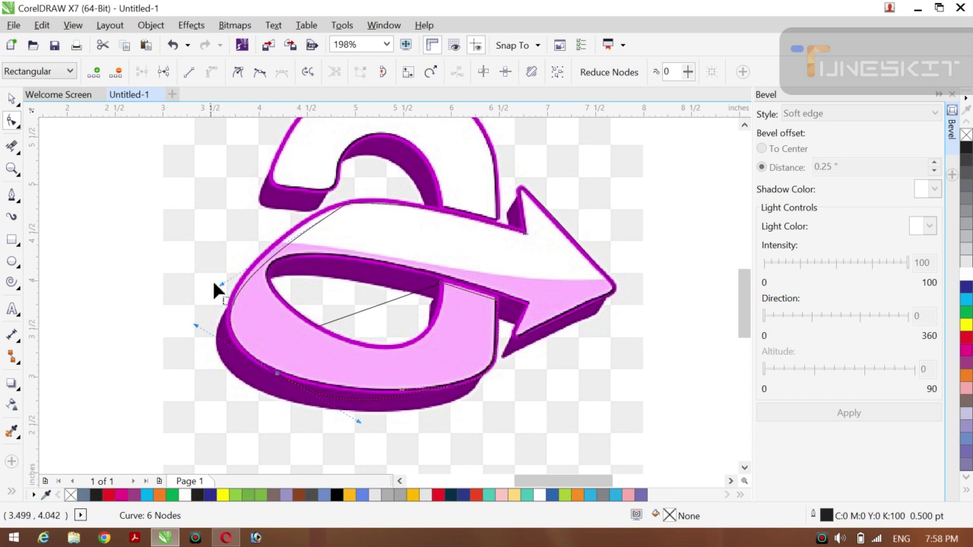
pyautogui.moveTo(219, 286); pyautogui.dragTo(236, 243)
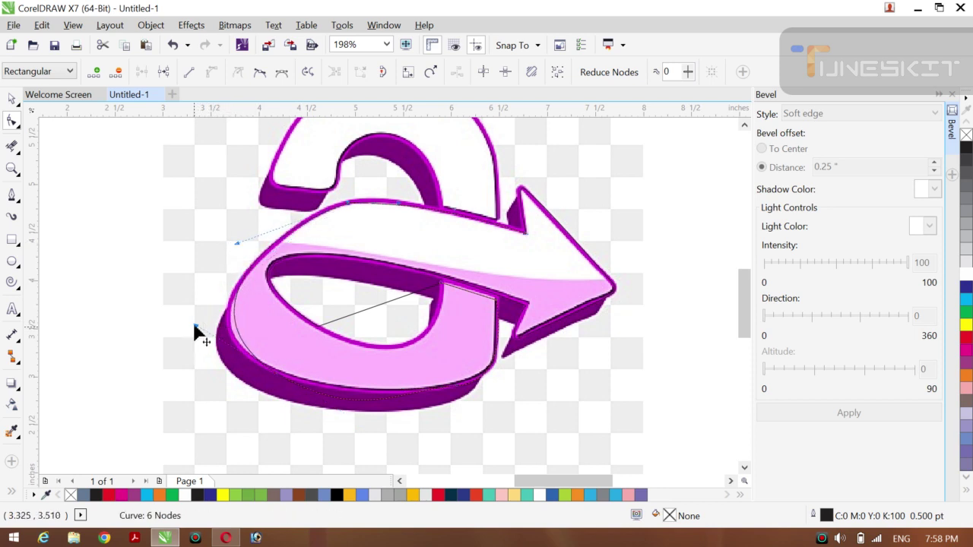
pyautogui.moveTo(195, 327); pyautogui.dragTo(187, 341)
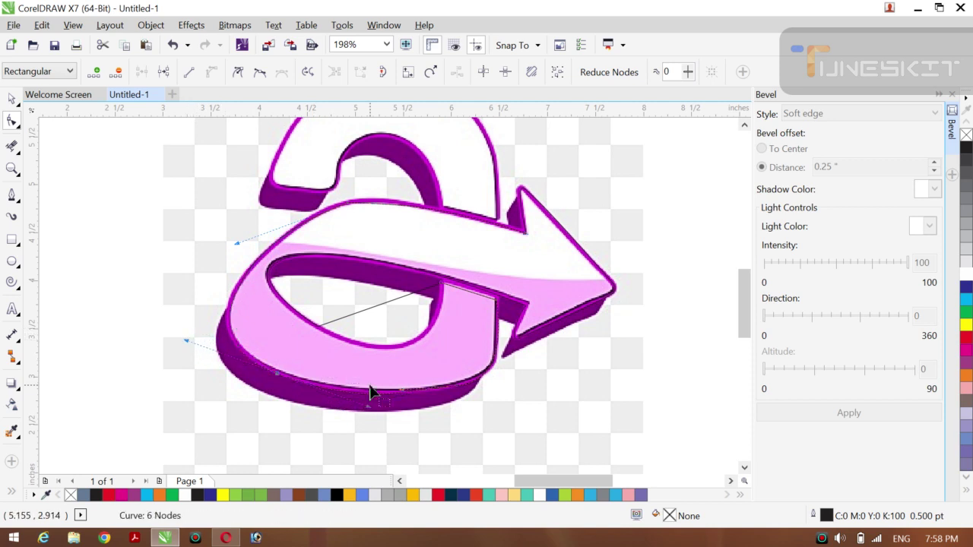
pyautogui.click(404, 396)
# Convert the straight segment across the loop's opening to a curve and bend it along the opening's lower edge
pyautogui.click(391, 301)
pyautogui.rightClick(391, 301)
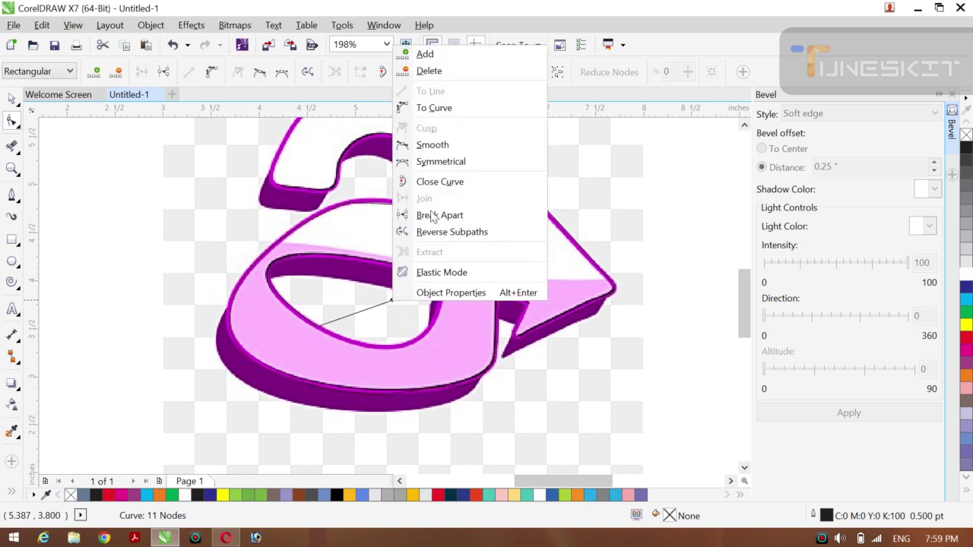
pyautogui.click(434, 107)
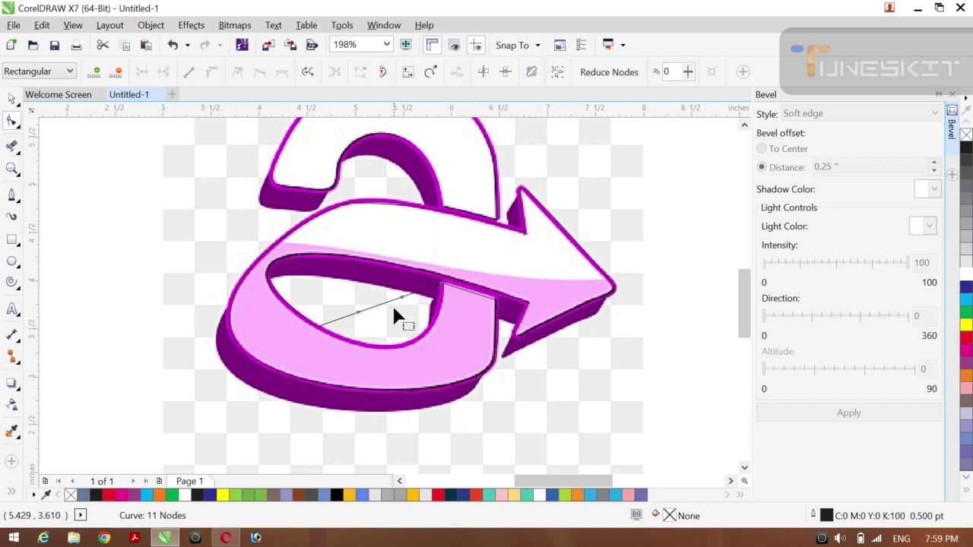
pyautogui.moveTo(403, 304); pyautogui.dragTo(378, 364)
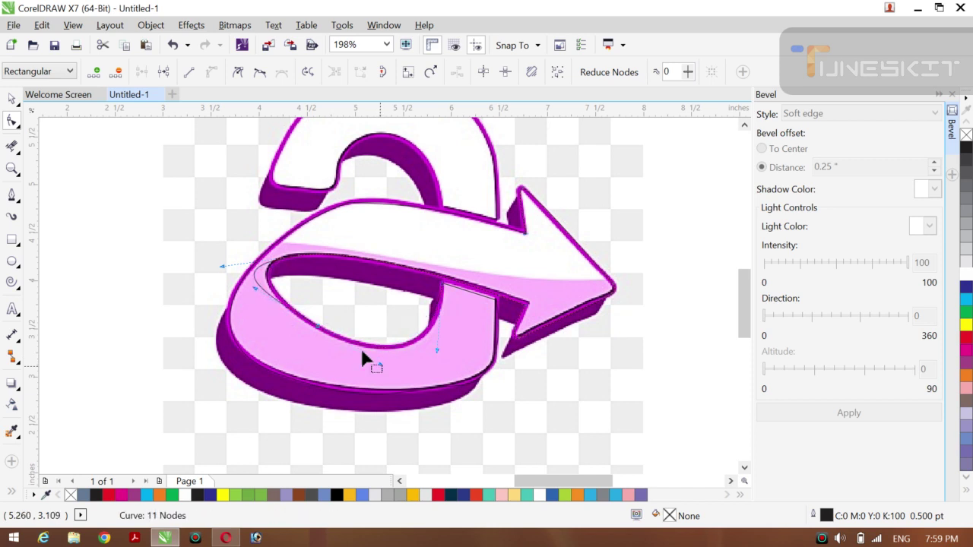
# Add a node on the curve at the rounded end of the loop's opening and move it onto the bitmap's edge
pyautogui.click(257, 281)
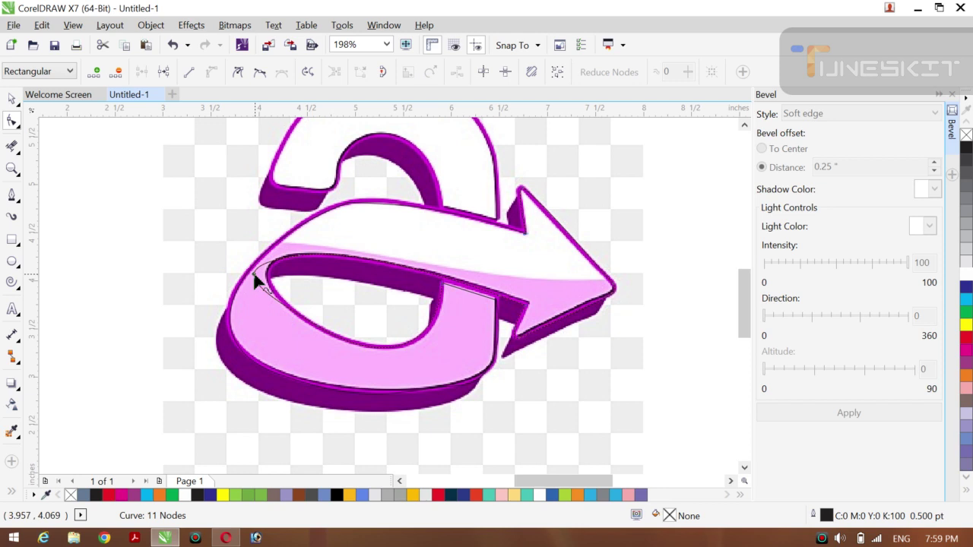
pyautogui.rightClick(257, 281)
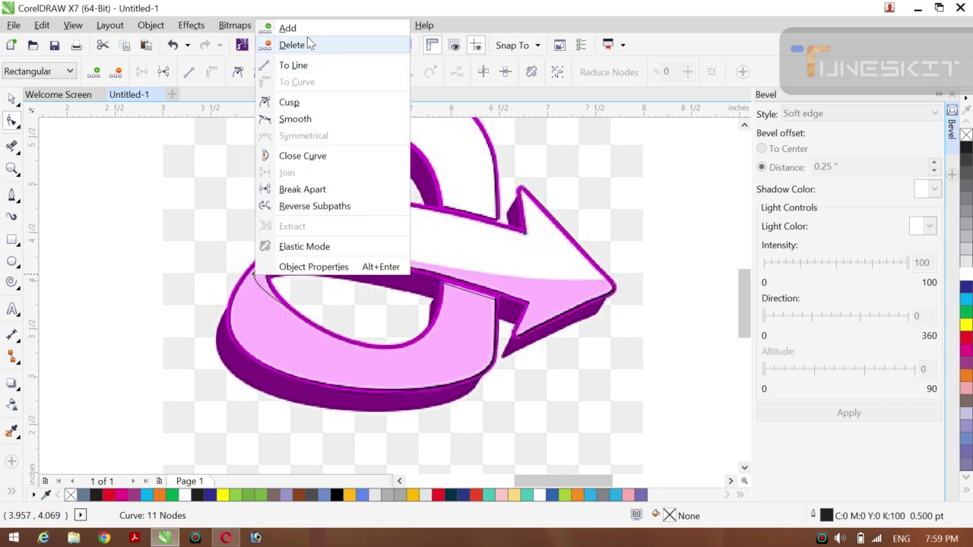
pyautogui.click(307, 35)
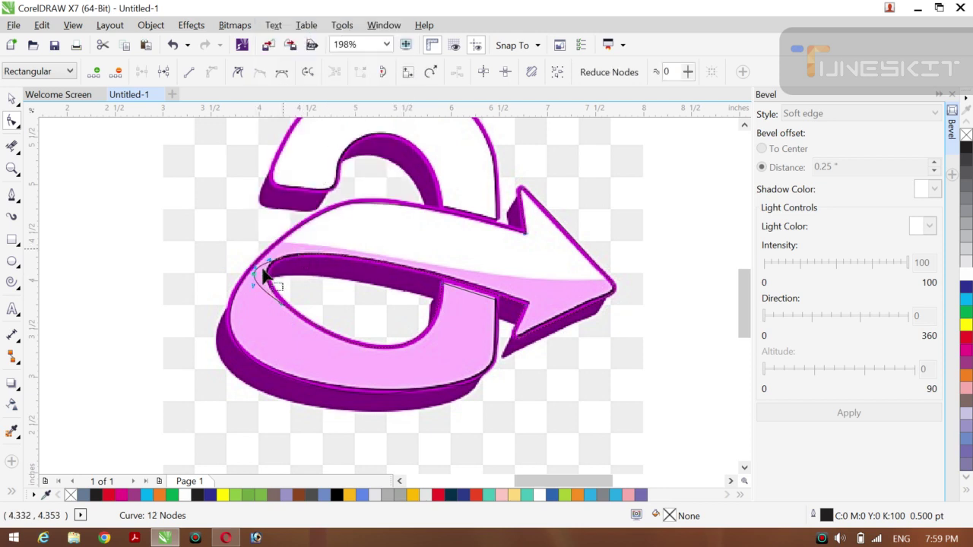
pyautogui.moveTo(268, 282); pyautogui.dragTo(267, 280)
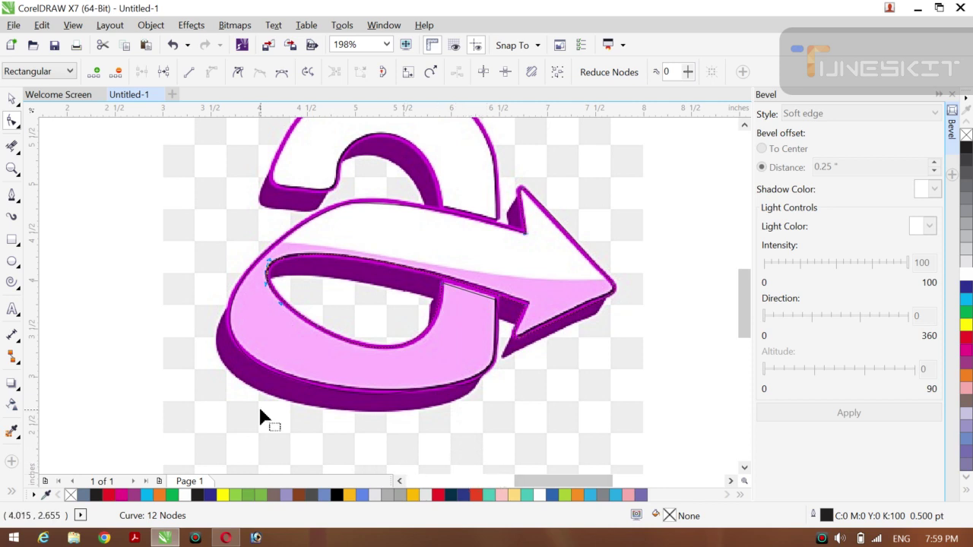
# Draw a Pen line across the loop's opening, convert it to a curve and bend it along the dark inner side's lower edge
pyautogui.click(11, 198)
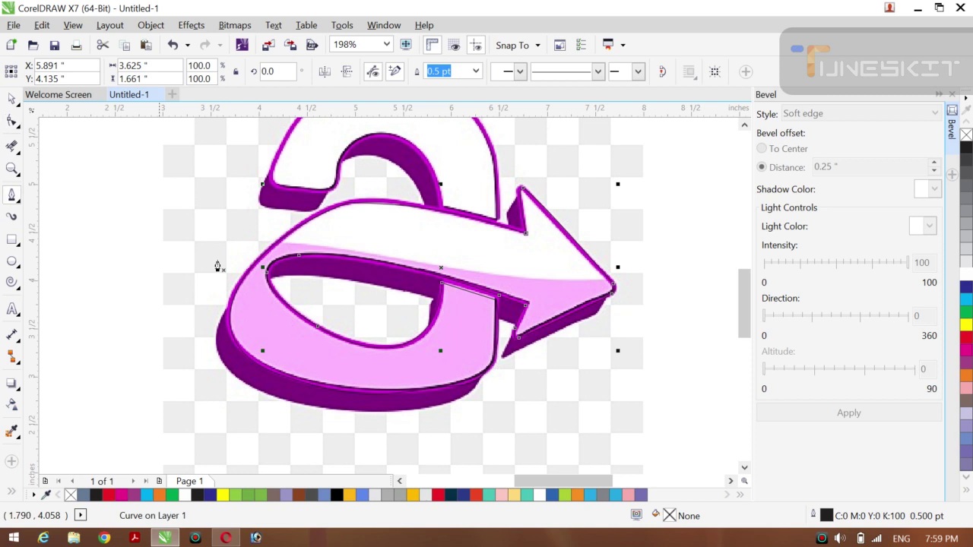
pyautogui.click(430, 299)
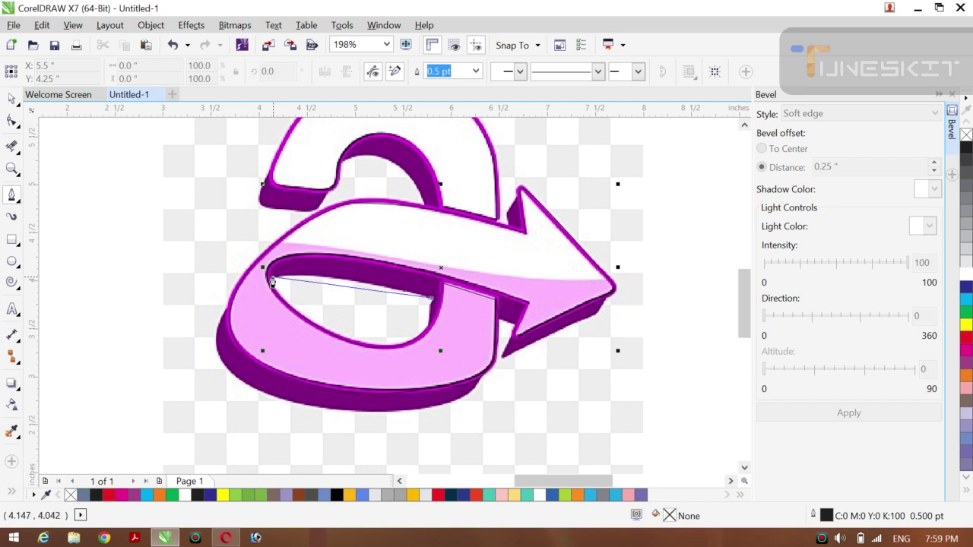
pyautogui.click(273, 282)
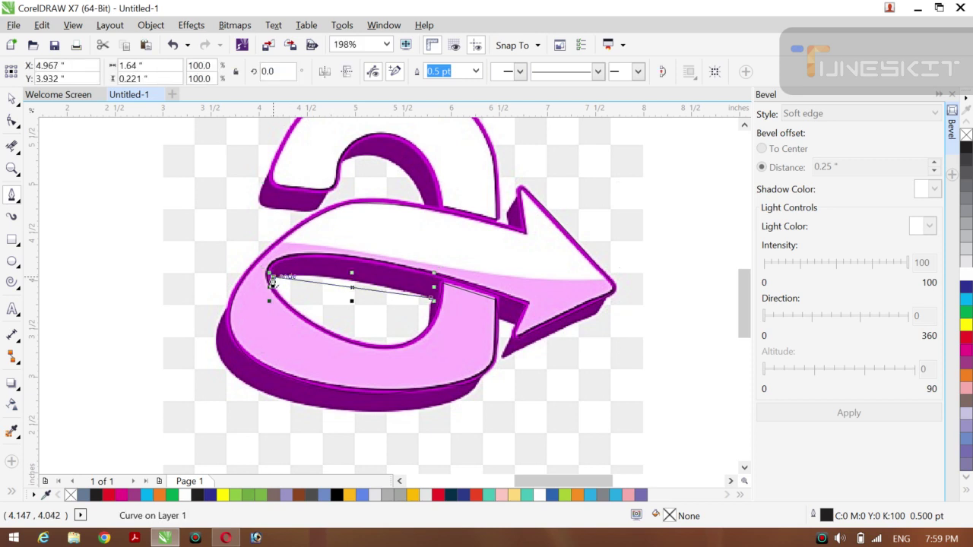
pyautogui.click(11, 121)
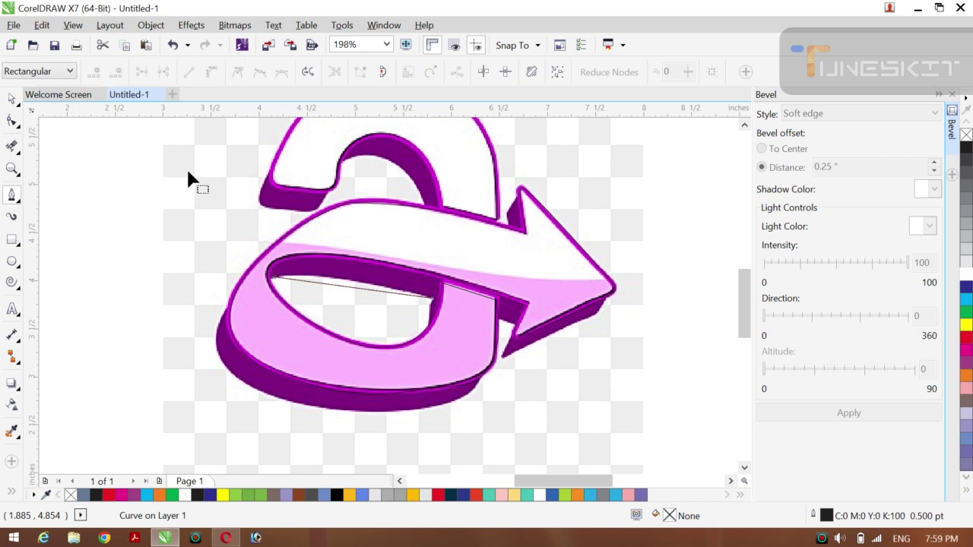
pyautogui.rightClick(348, 289)
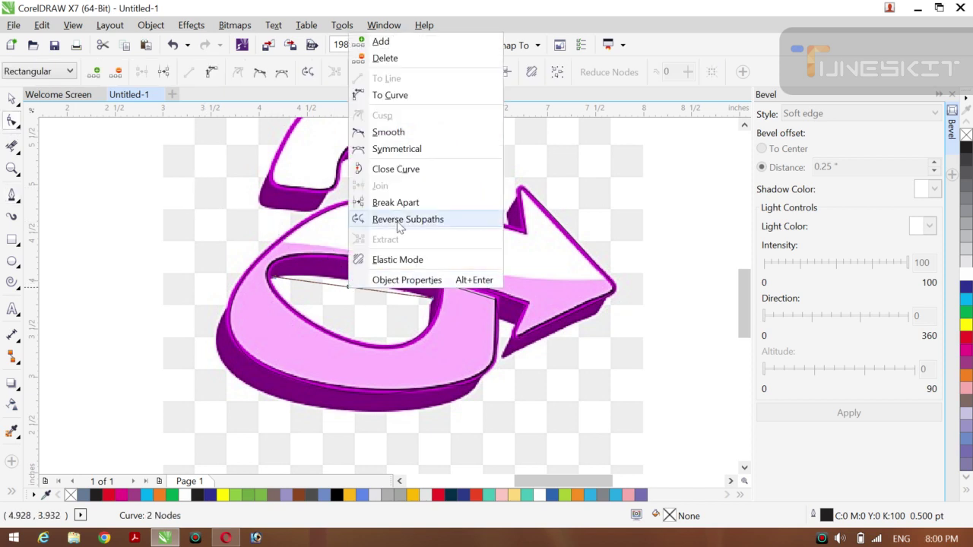
pyautogui.click(391, 97)
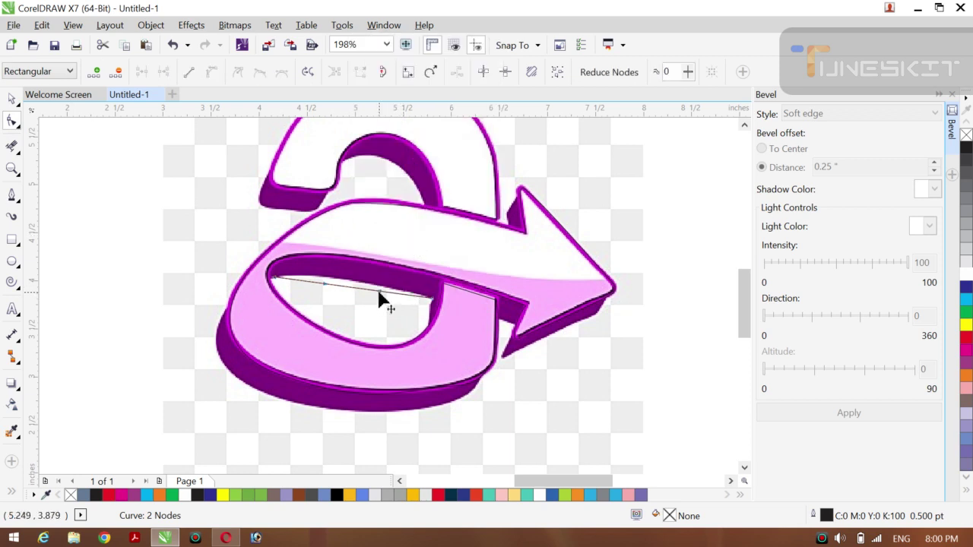
pyautogui.moveTo(369, 287); pyautogui.dragTo(312, 284)
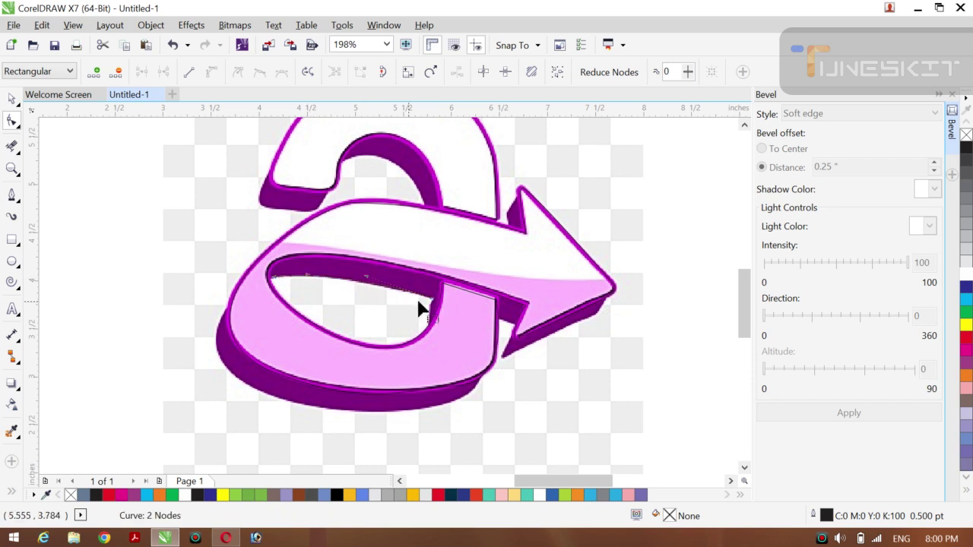
# Try a short Pen line across the gap between the loop's cut end and the arrowhead, and undo it
pyautogui.click(14, 198)
pyautogui.click(14, 196)
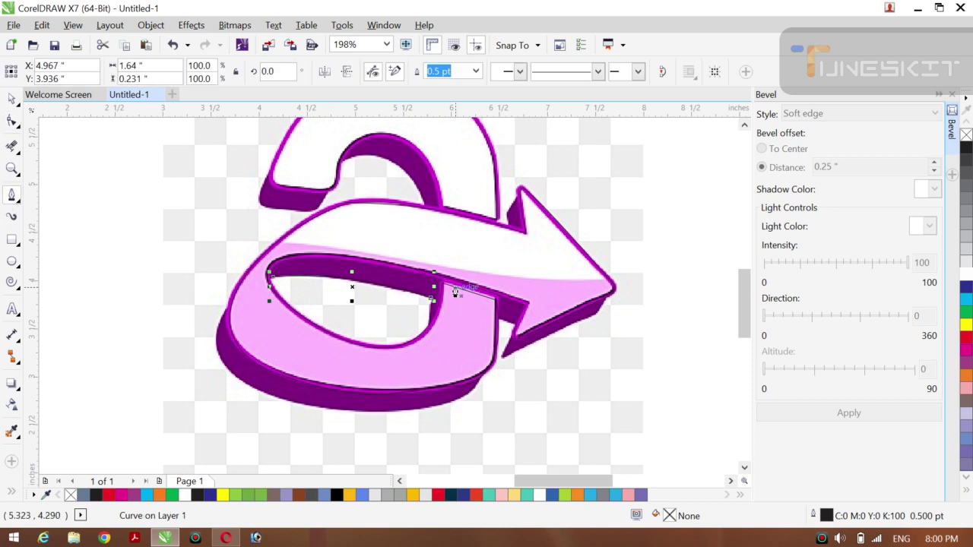
pyautogui.click(501, 326)
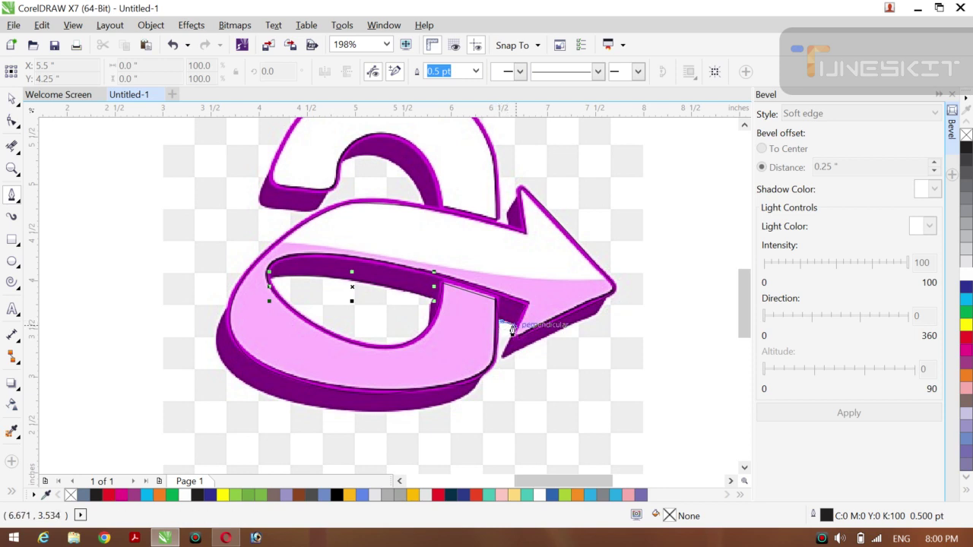
pyautogui.click(505, 322)
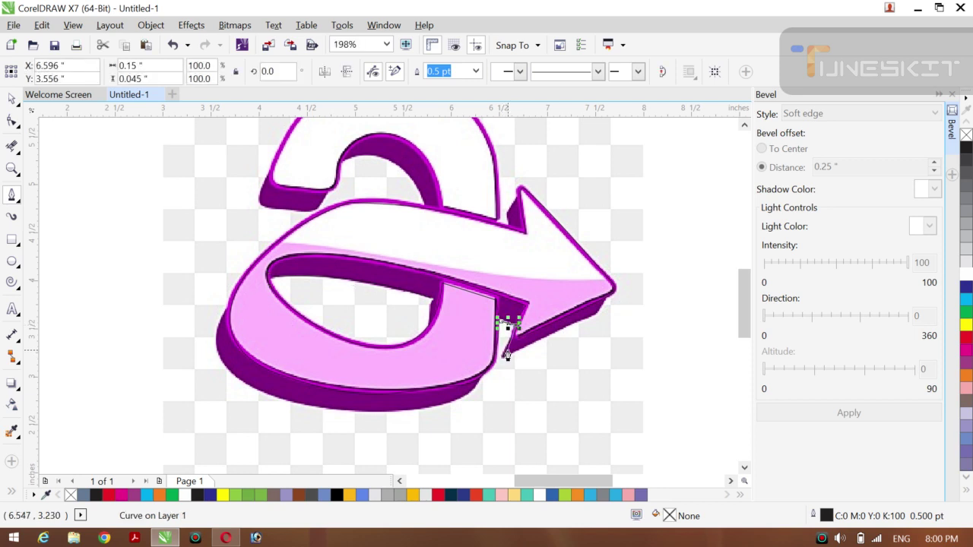
pyautogui.hotkey('ctrl', 'z')
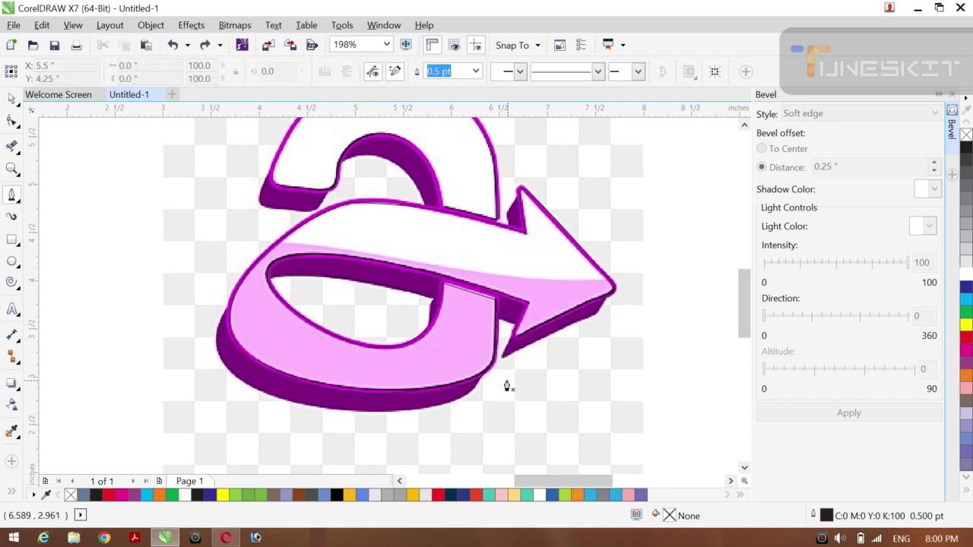
# Draw a Pen path around the dark side face below the arrowhead, from the arrow's tip to the lower barb
pyautogui.click(606, 311)
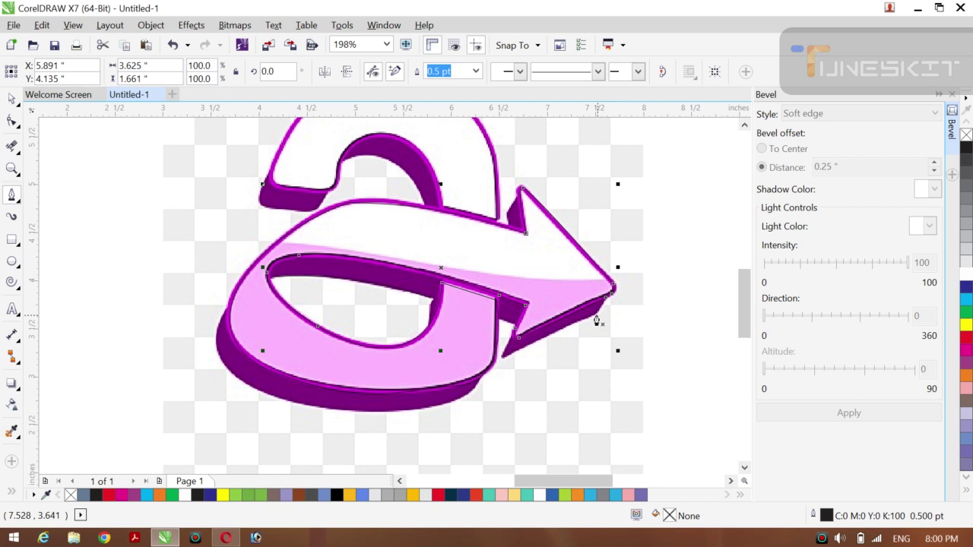
pyautogui.press('Escape')
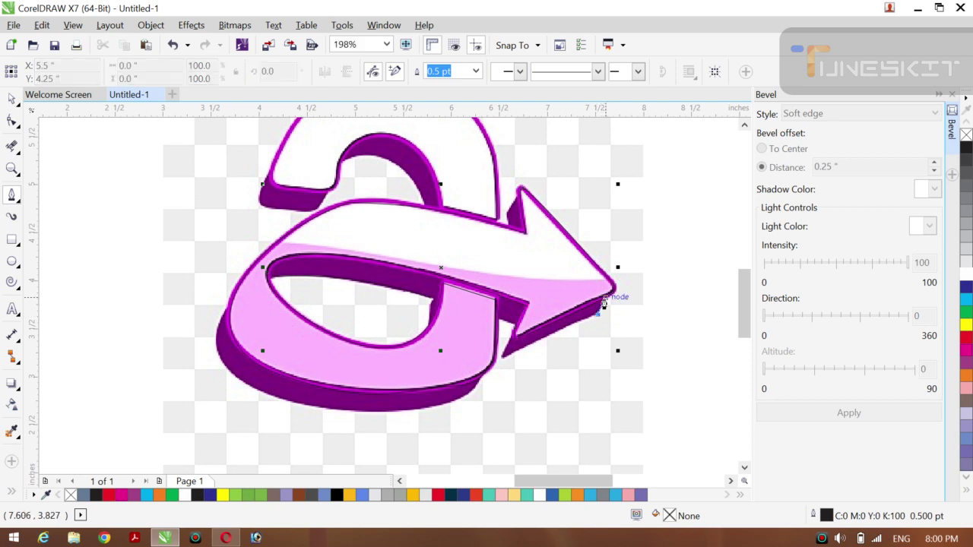
pyautogui.click(603, 310)
pyautogui.doubleClick(601, 304)
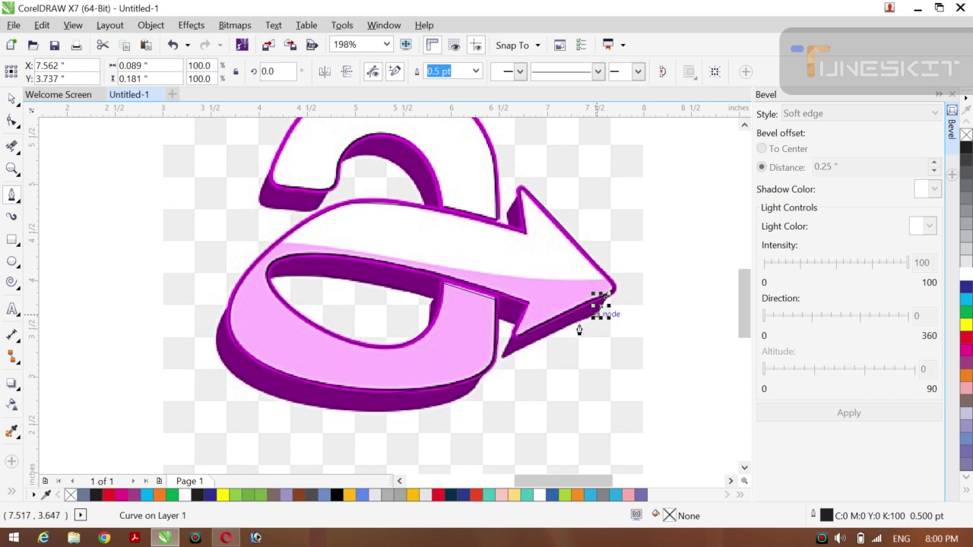
pyautogui.click(502, 363)
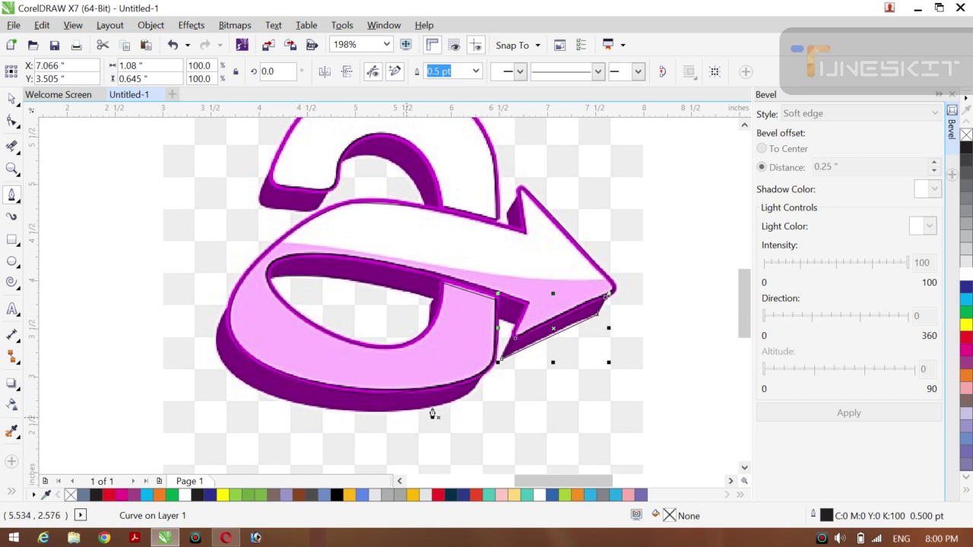
# Draw a Pen path from the loop's lower cut end around the outer edge of its dark side face to the far end
pyautogui.click(475, 394)
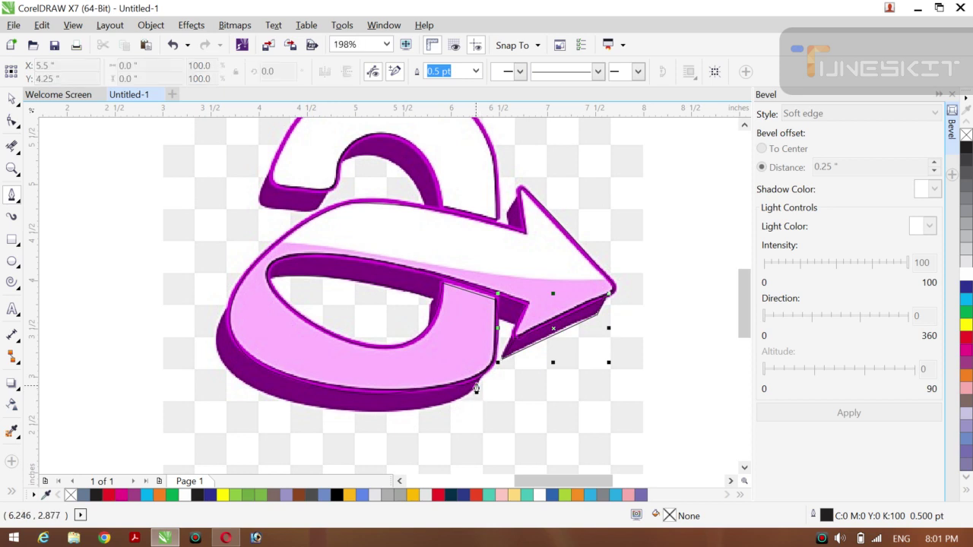
pyautogui.click(476, 384)
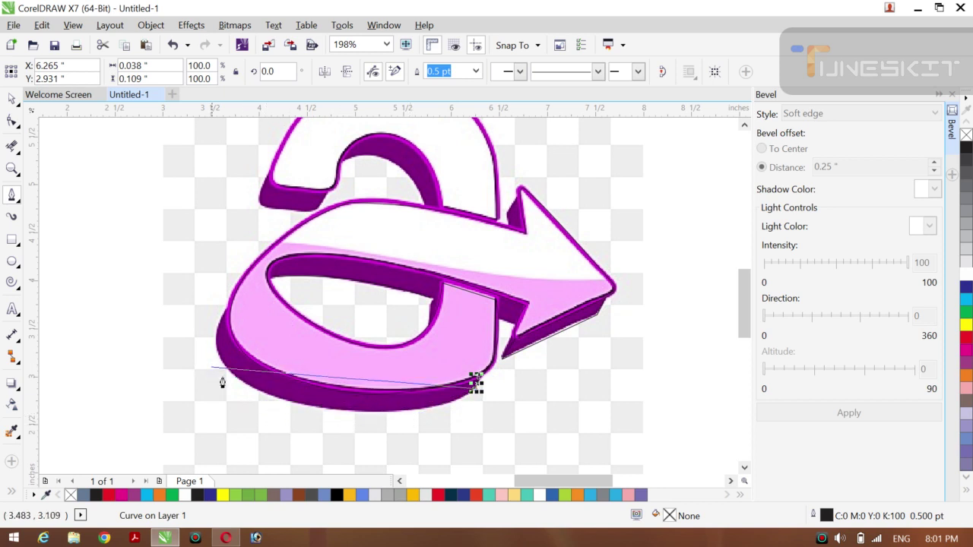
pyautogui.moveTo(236, 379); pyautogui.dragTo(213, 354)
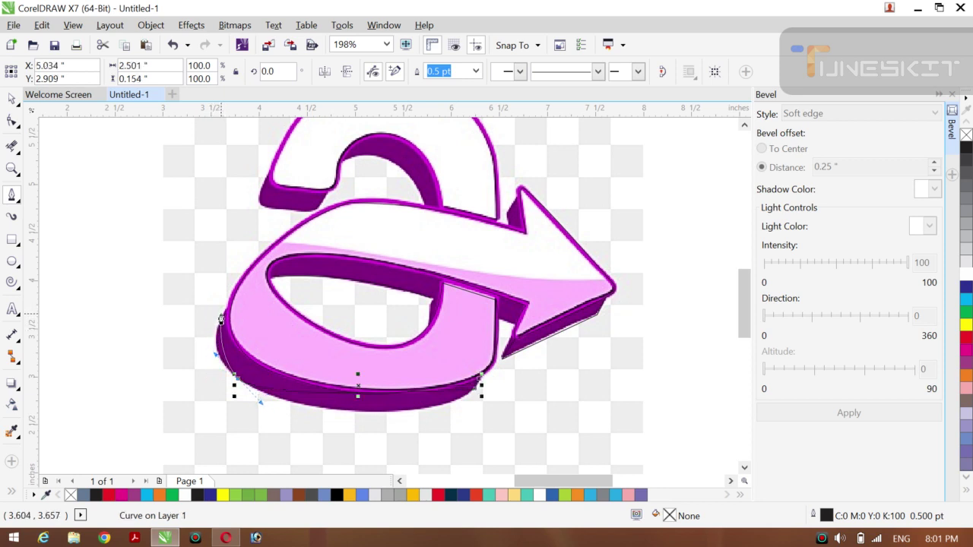
pyautogui.moveTo(221, 320); pyautogui.dragTo(232, 290)
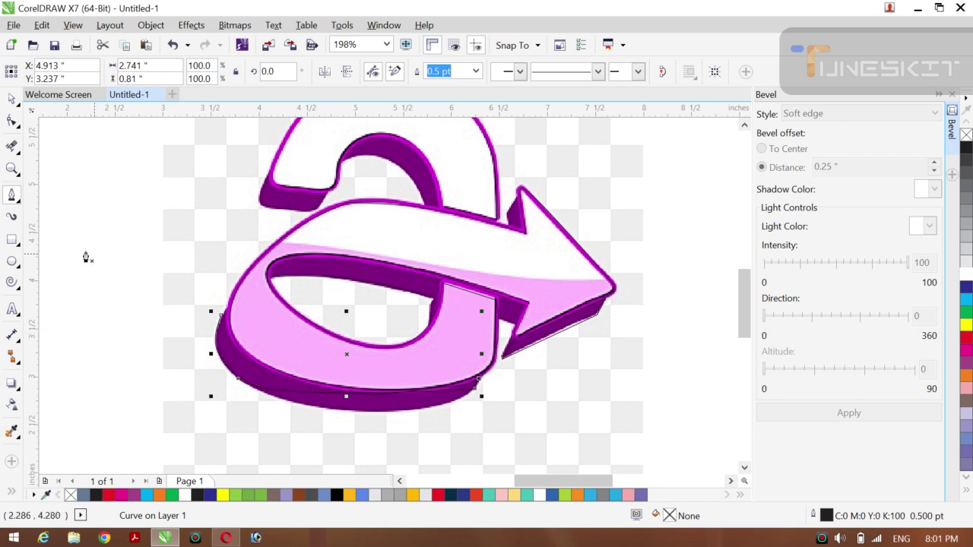
pyautogui.click(21, 110)
pyautogui.click(76, 133)
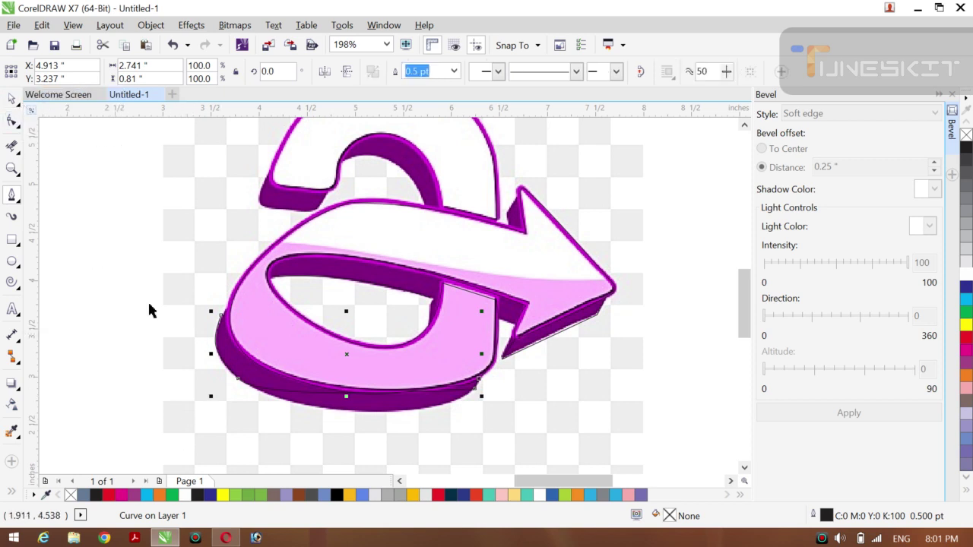
# Add a node midway along the new path's bottom segment with the Shape tool and move it down to the dark side's lower edge
pyautogui.click(11, 120)
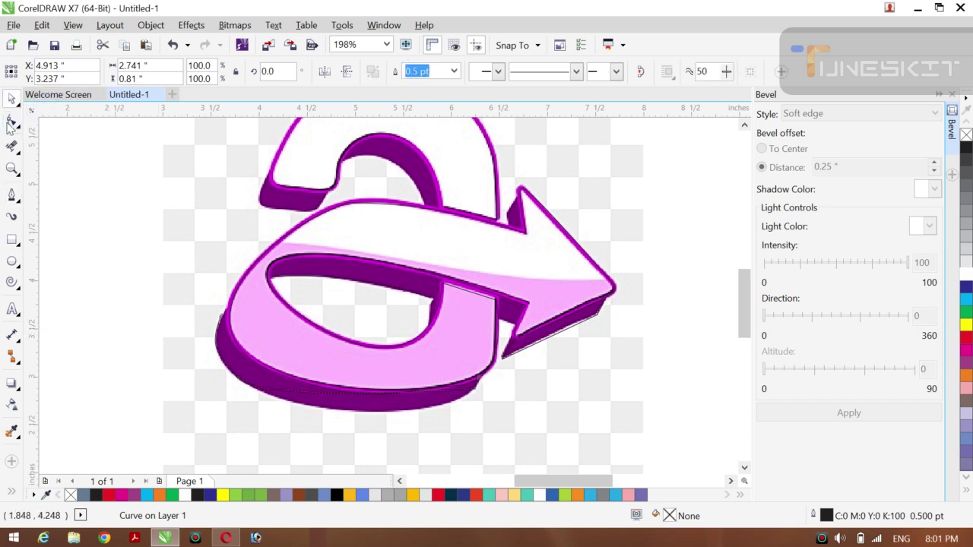
pyautogui.click(322, 395)
pyautogui.rightClick(321, 396)
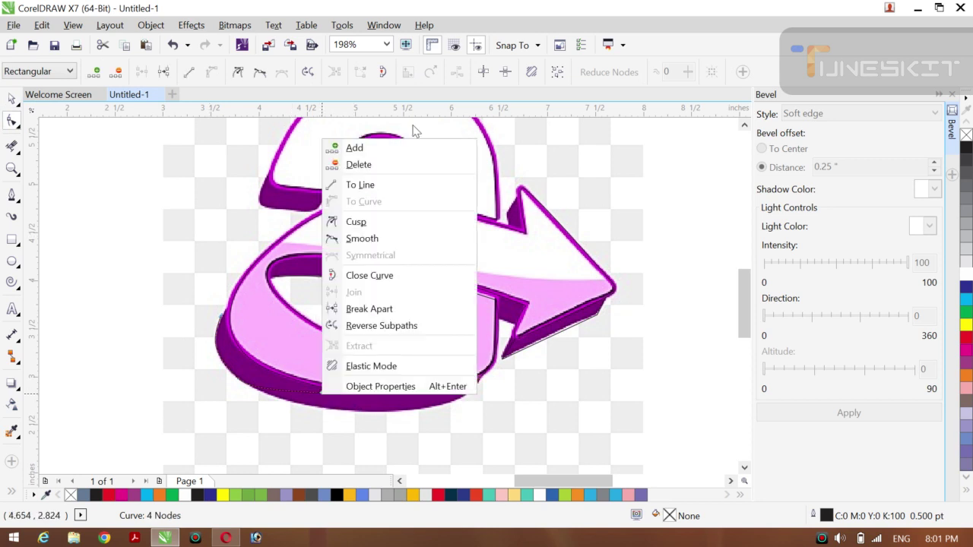
pyautogui.click(378, 152)
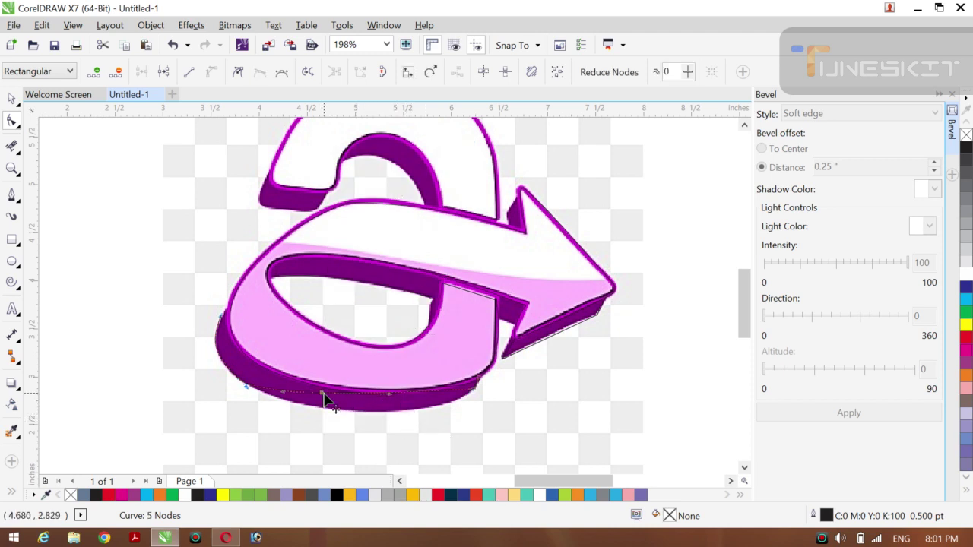
pyautogui.moveTo(324, 395); pyautogui.dragTo(325, 409)
# Adjust the handles around the added node so the curve follows the lower edge of the loop's dark side face
pyautogui.moveTo(389, 410); pyautogui.dragTo(409, 423)
pyautogui.moveTo(289, 403); pyautogui.dragTo(308, 407)
pyautogui.moveTo(412, 415); pyautogui.dragTo(413, 424)
pyautogui.moveTo(321, 411); pyautogui.dragTo(322, 412)
pyautogui.moveTo(246, 393); pyautogui.dragTo(261, 396)
pyautogui.moveTo(321, 408); pyautogui.dragTo(322, 414)
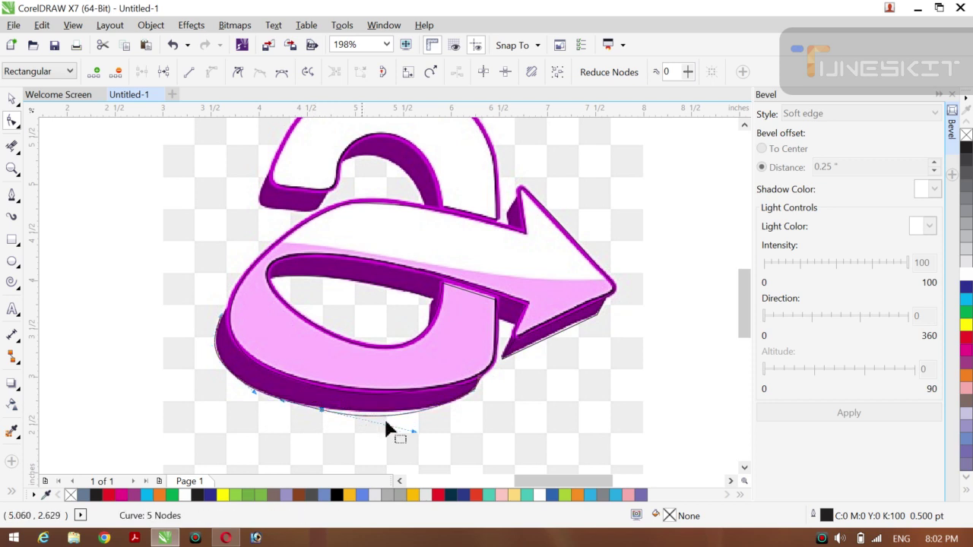
pyautogui.moveTo(415, 439); pyautogui.dragTo(421, 435)
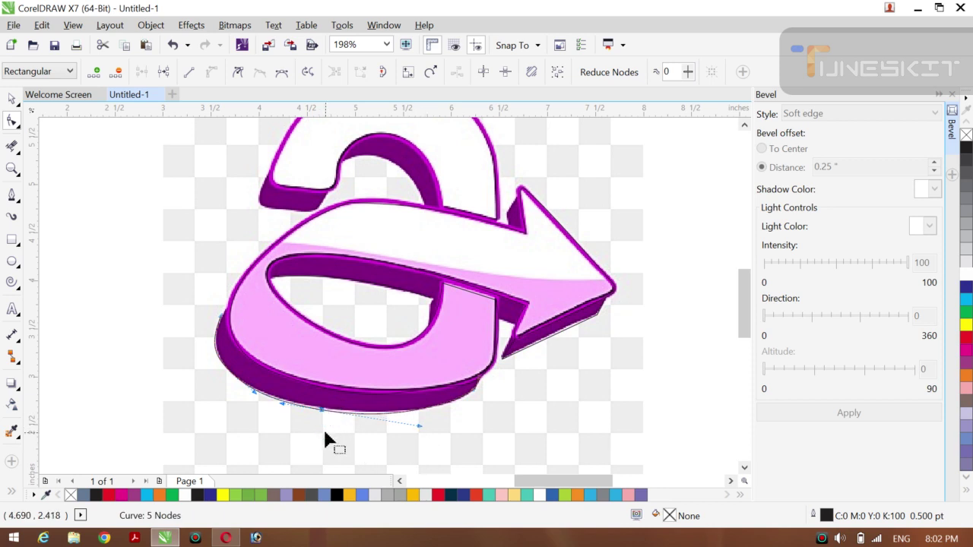
pyautogui.moveTo(324, 433); pyautogui.dragTo(325, 434)
# Draw a closed Pen path roughly around the upper arch's white front face, about 2.36 by 1.41 inches
pyautogui.scroll(4, 338, 420)
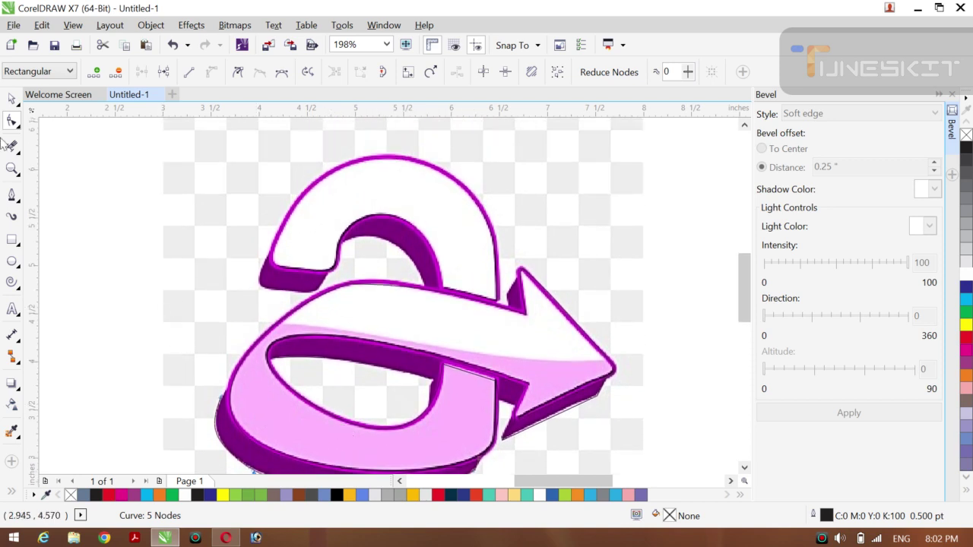
pyautogui.click(11, 196)
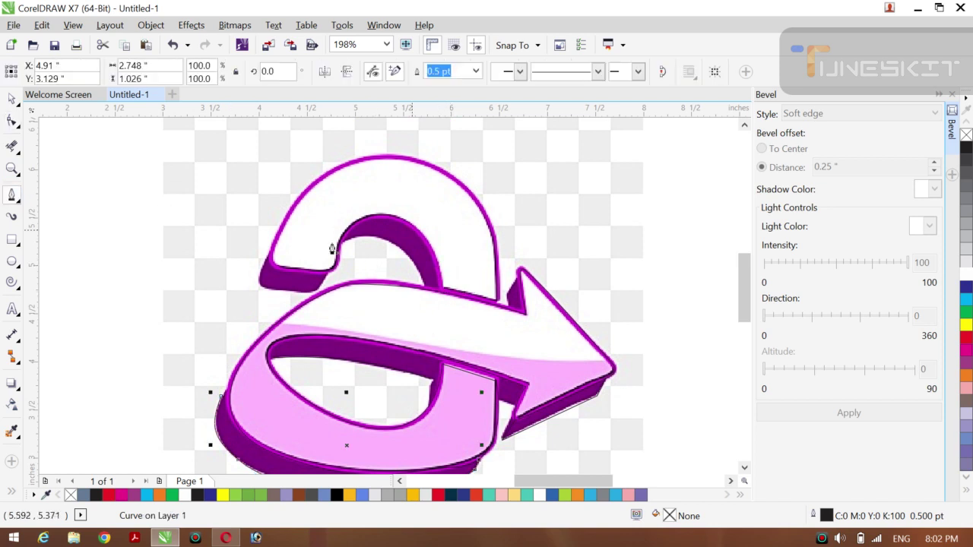
pyautogui.click(498, 302)
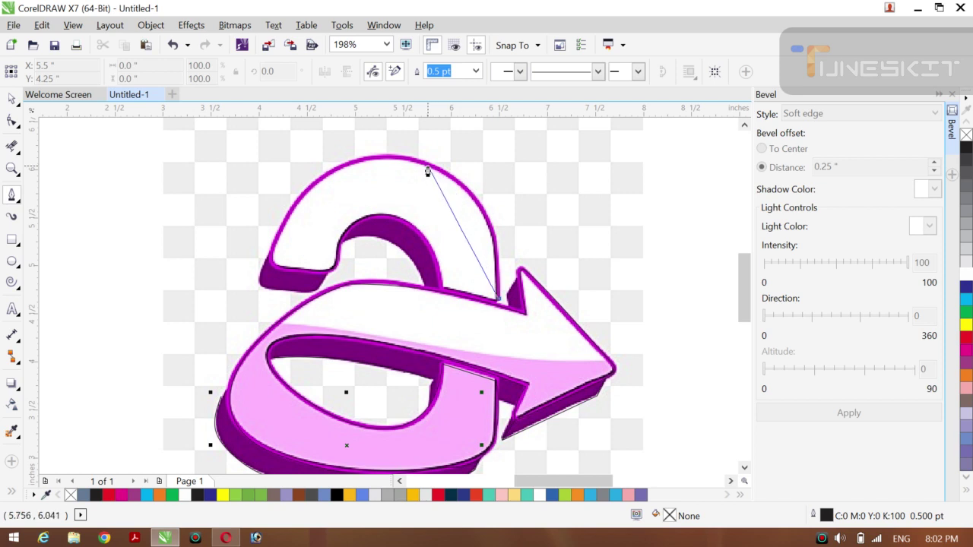
pyautogui.moveTo(428, 168); pyautogui.dragTo(374, 157)
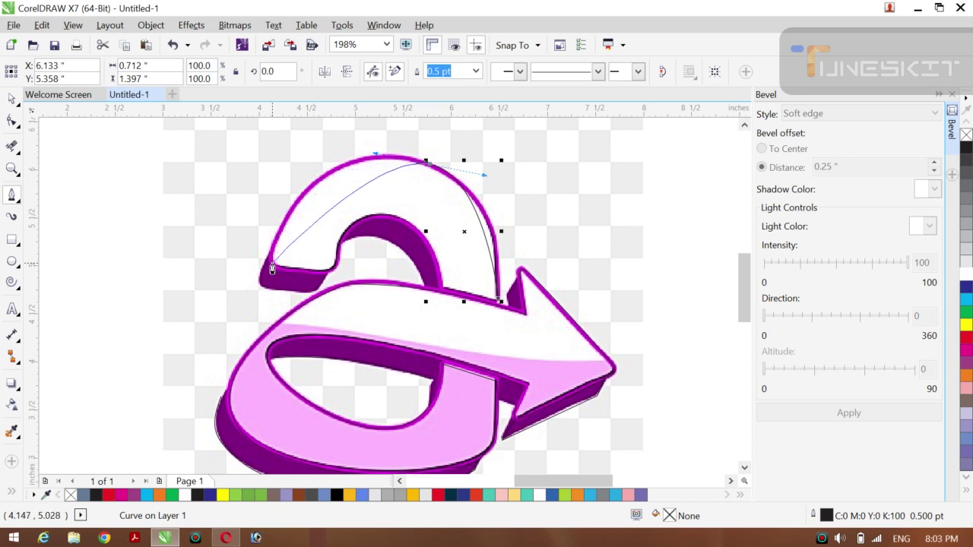
pyautogui.moveTo(277, 269)
pyautogui.mouseDown()
pyautogui.moveTo(311, 279)
pyautogui.moveTo(344, 260)
pyautogui.mouseUp()
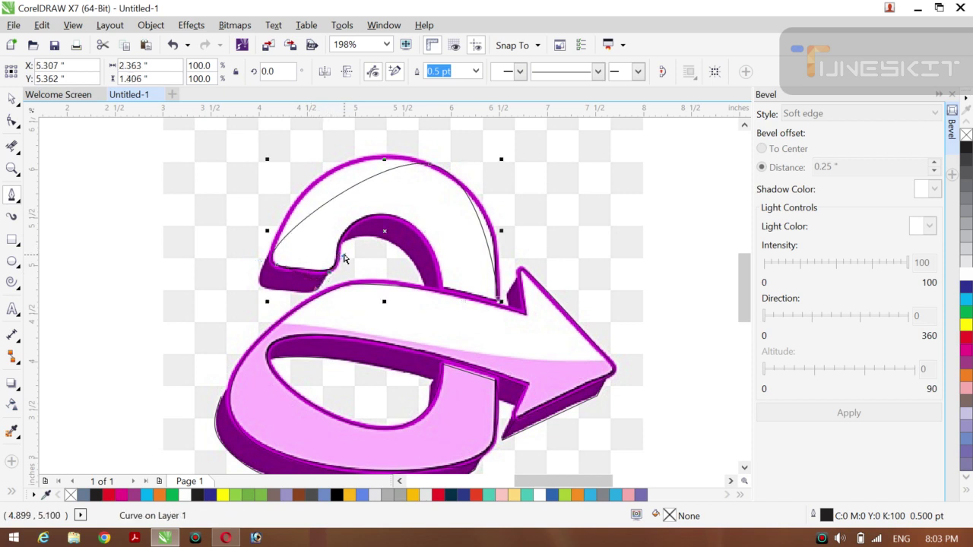
pyautogui.click(329, 275)
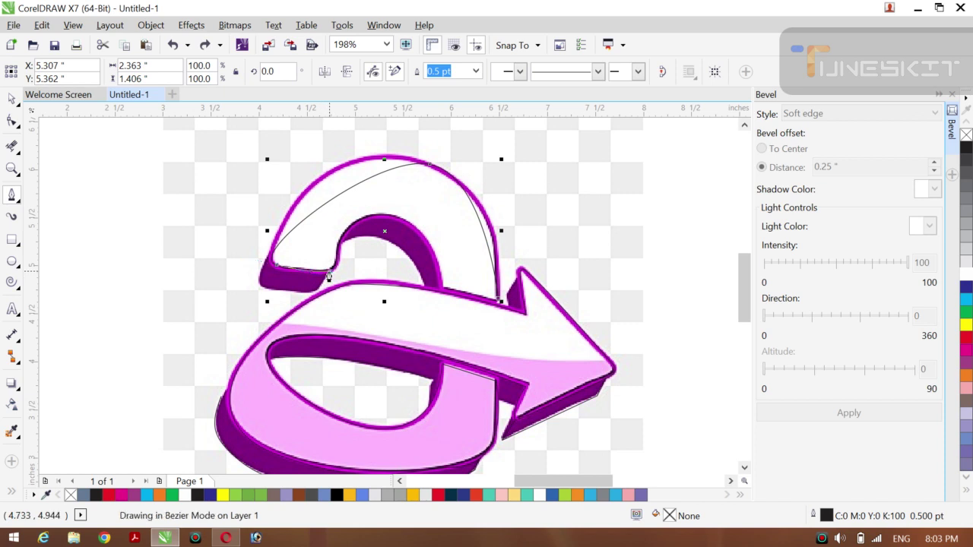
pyautogui.moveTo(328, 276); pyautogui.dragTo(348, 235)
pyautogui.click(340, 248)
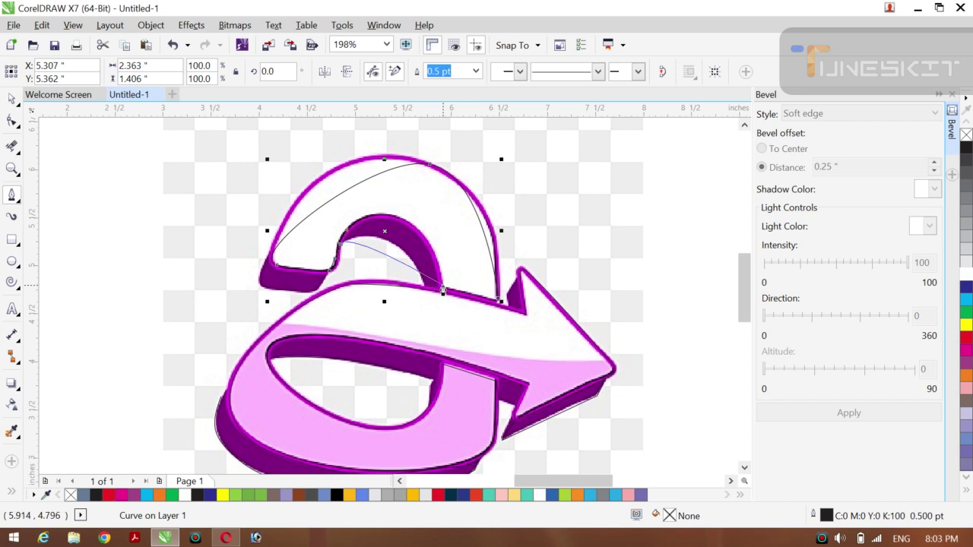
pyautogui.moveTo(441, 290); pyautogui.dragTo(452, 287)
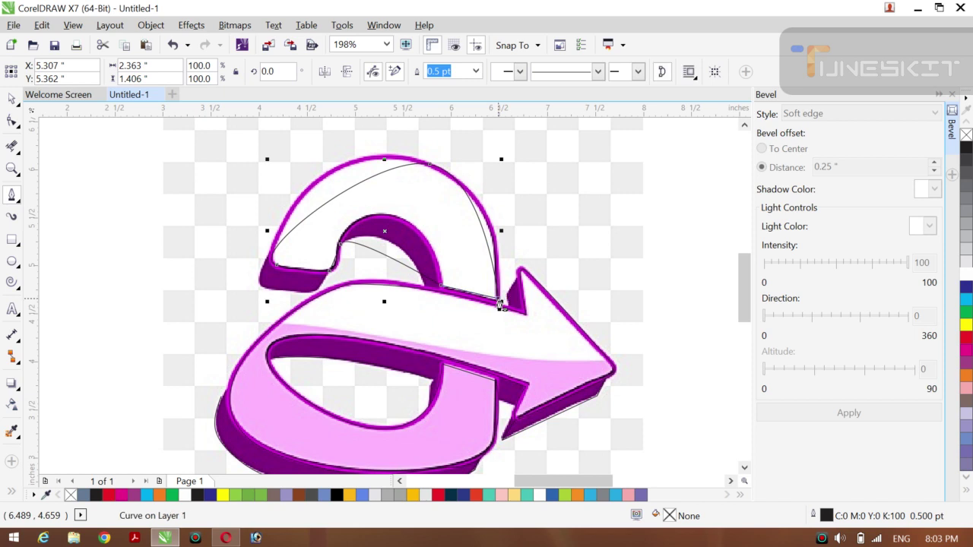
pyautogui.click(11, 122)
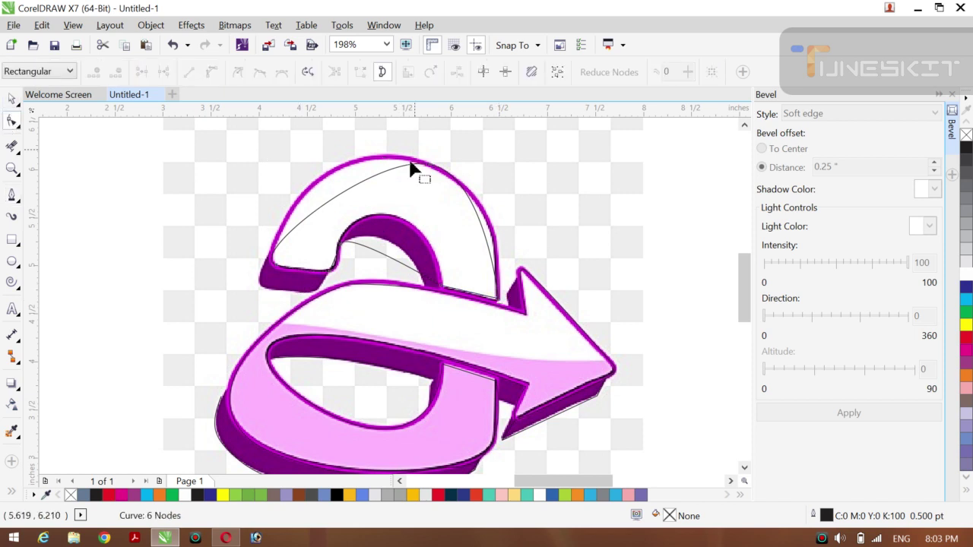
pyautogui.rightClick(347, 191)
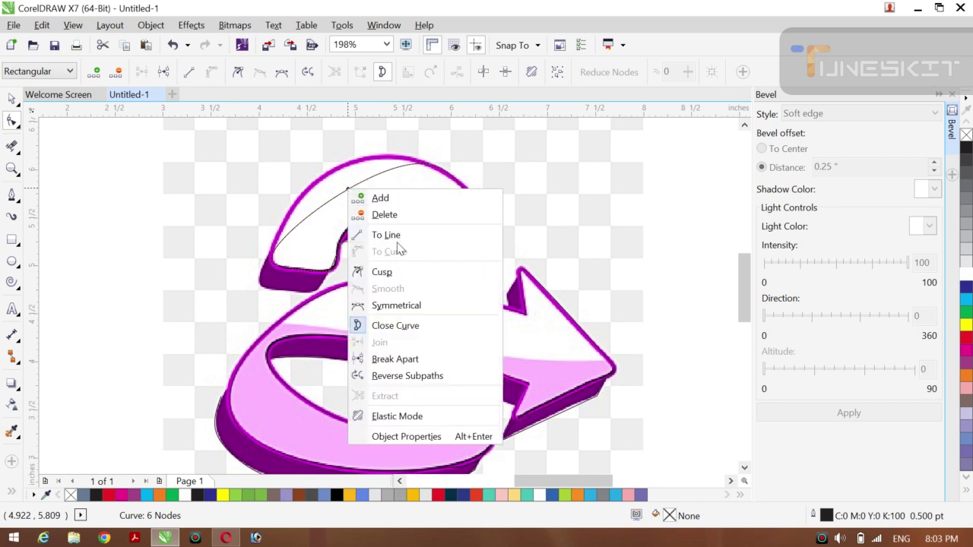
pyautogui.click(248, 206)
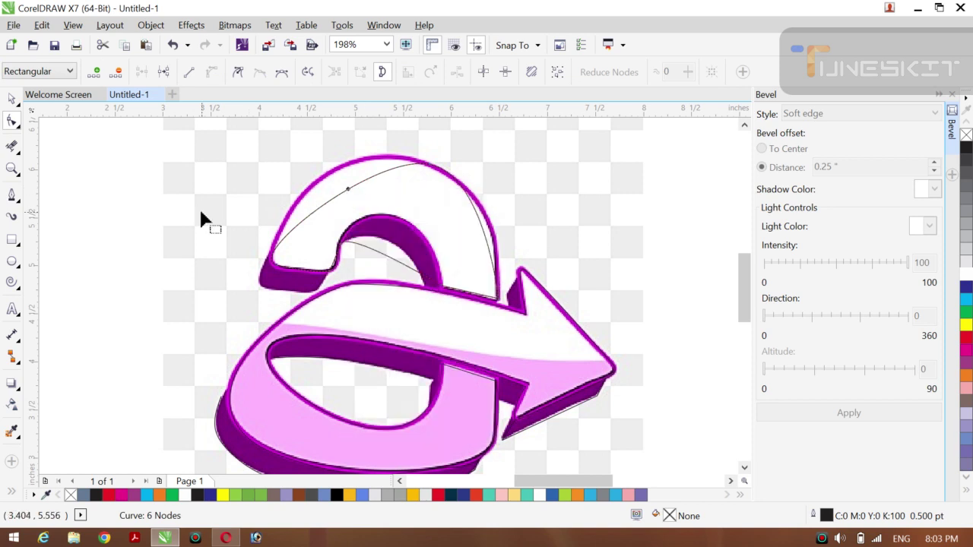
pyautogui.click(18, 106)
pyautogui.click(52, 98)
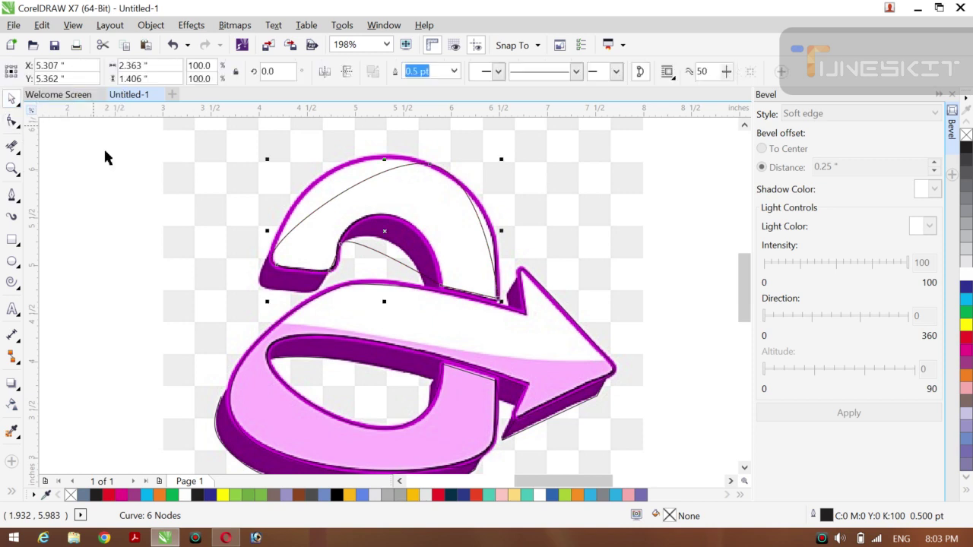
pyautogui.click(103, 147)
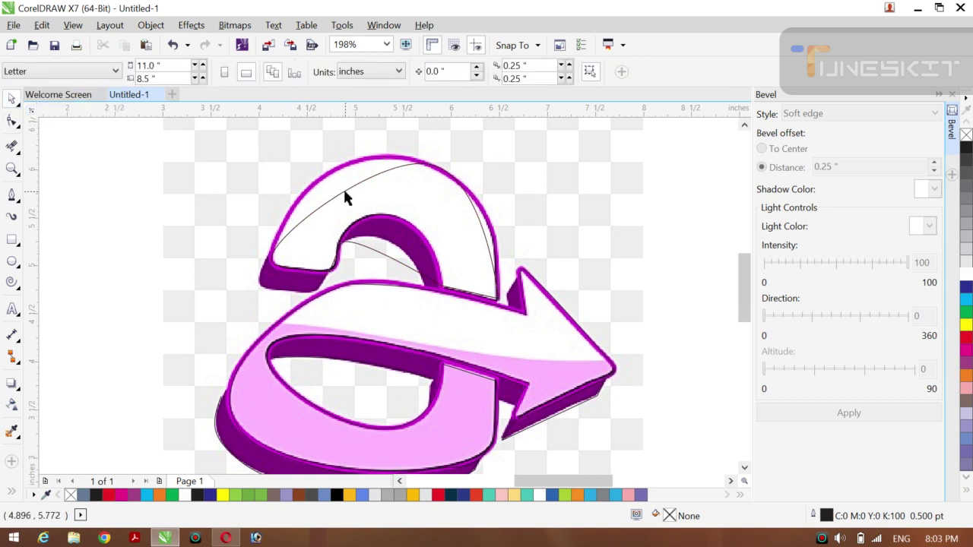
pyautogui.click(345, 191)
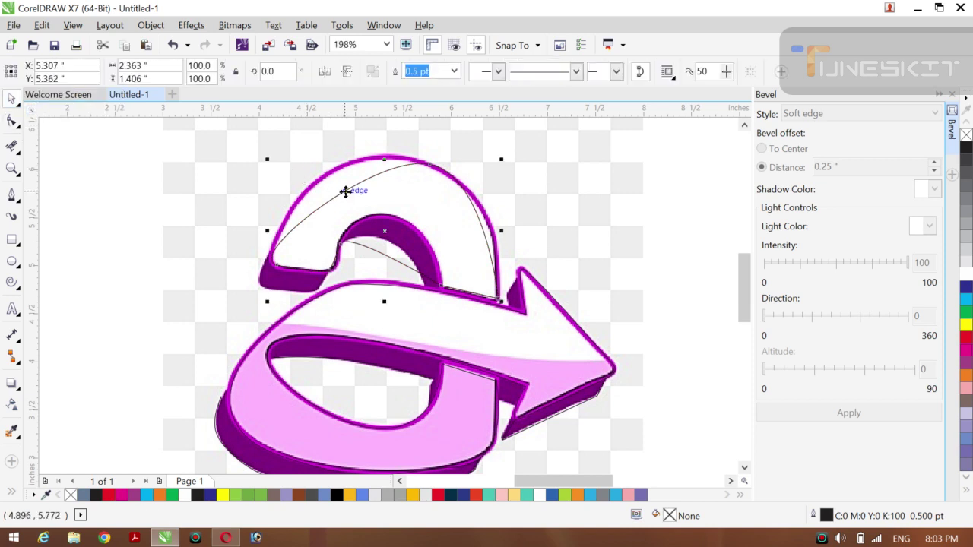
# Add a node on the arch path's upper-left segment with the Shape tool and fit the curve to the arch's outer edge
pyautogui.click(11, 122)
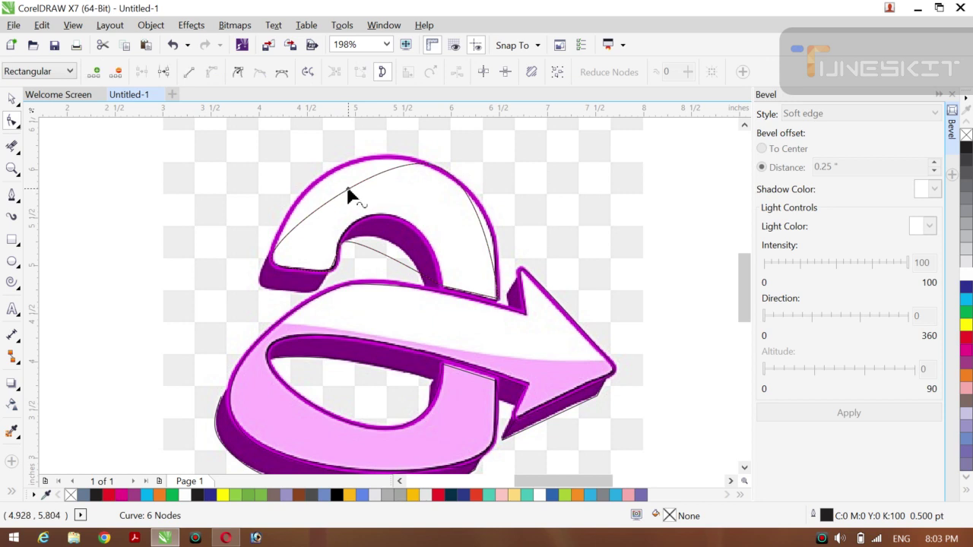
pyautogui.rightClick(348, 190)
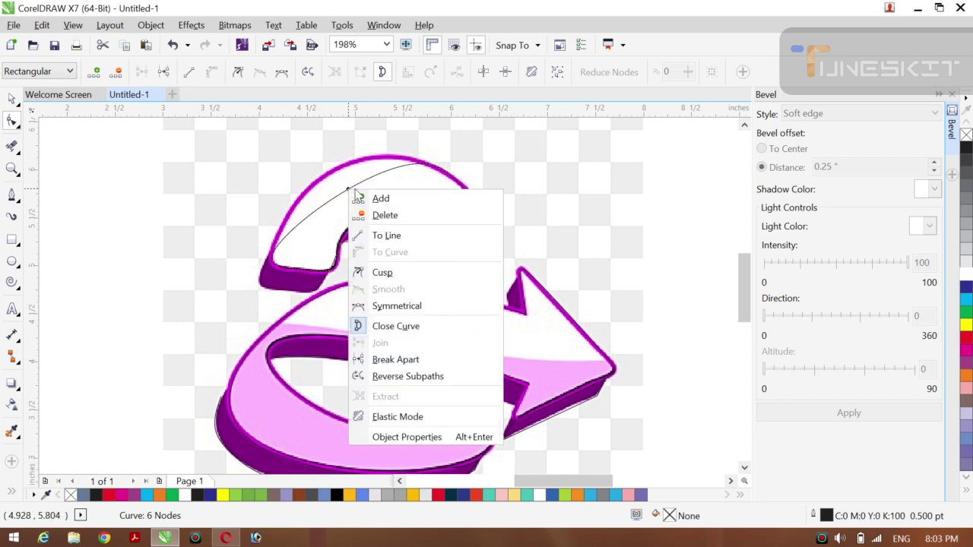
pyautogui.click(395, 199)
pyautogui.moveTo(346, 190); pyautogui.dragTo(332, 174)
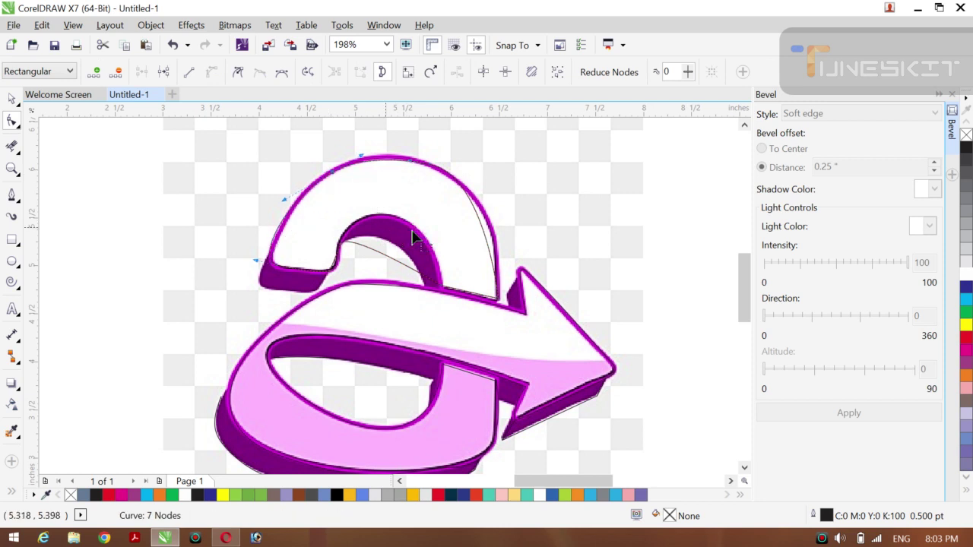
pyautogui.moveTo(282, 204); pyautogui.dragTo(289, 210)
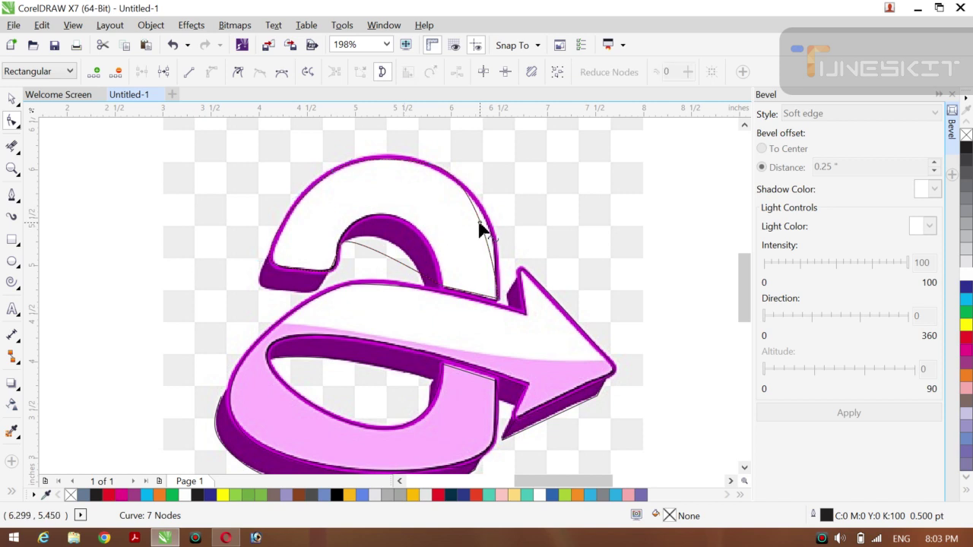
# Add a node midway along the arch path's right-hand segment and move it out to the arch's outer edge
pyautogui.rightClick(481, 224)
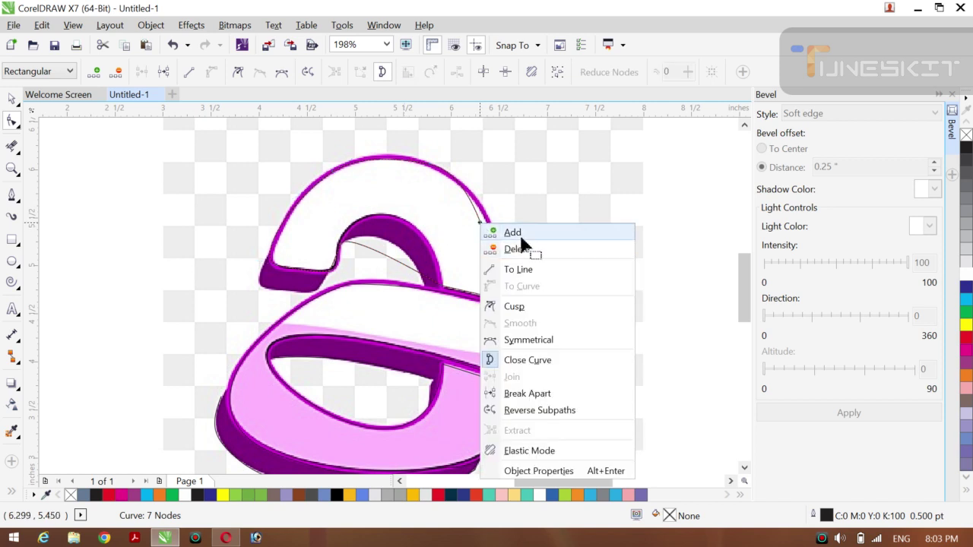
pyautogui.click(521, 235)
pyautogui.click(490, 228)
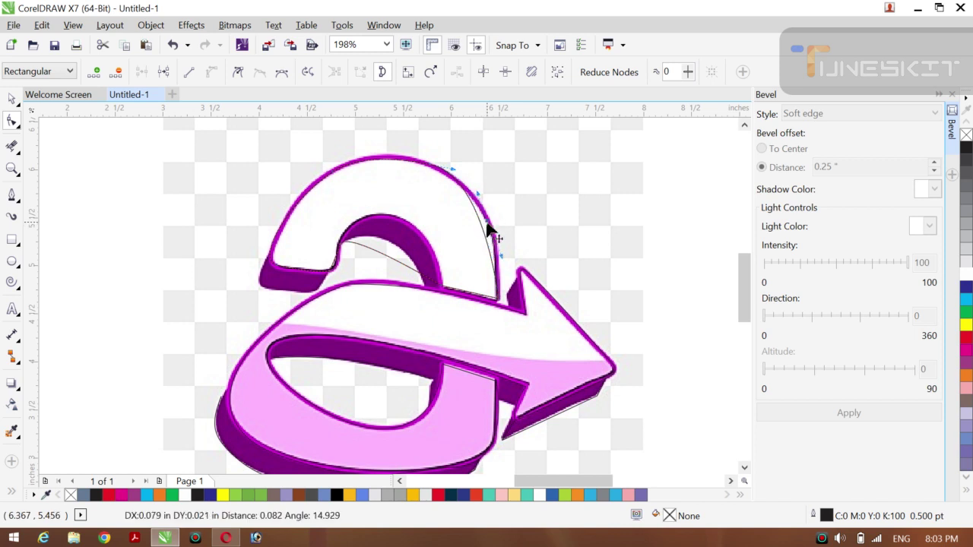
# Add a node midway along the arch path's inner segment and shape the curve along the front face's inner edge
pyautogui.rightClick(389, 257)
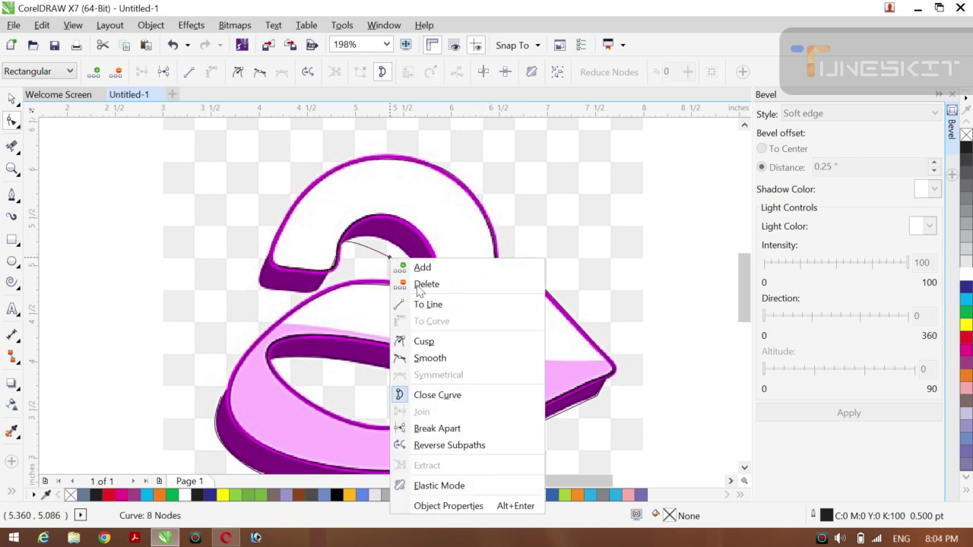
pyautogui.click(420, 267)
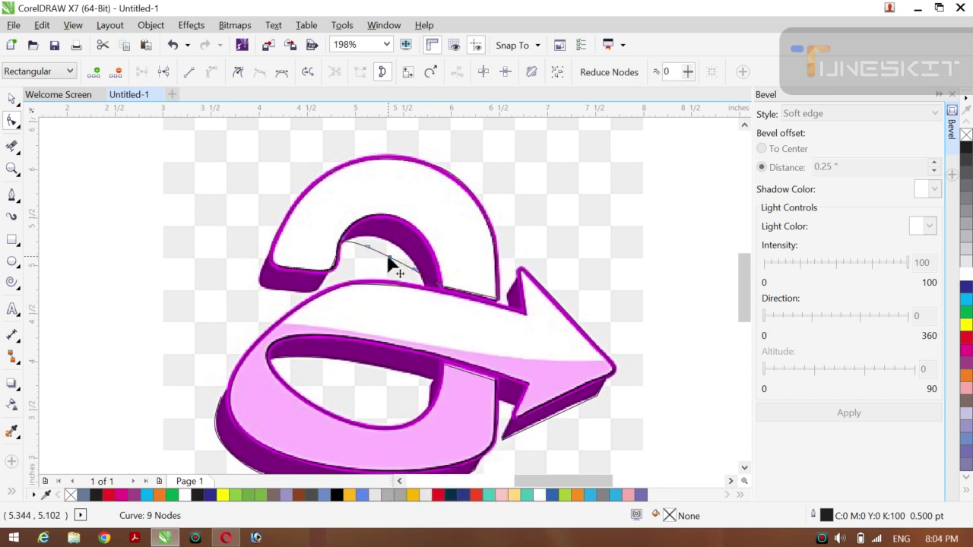
pyautogui.moveTo(390, 262); pyautogui.dragTo(365, 208)
pyautogui.moveTo(434, 239); pyautogui.dragTo(433, 242)
# Add a node near the arch path's lower inner corner and move it out to the front face's rounded corner
pyautogui.click(334, 266)
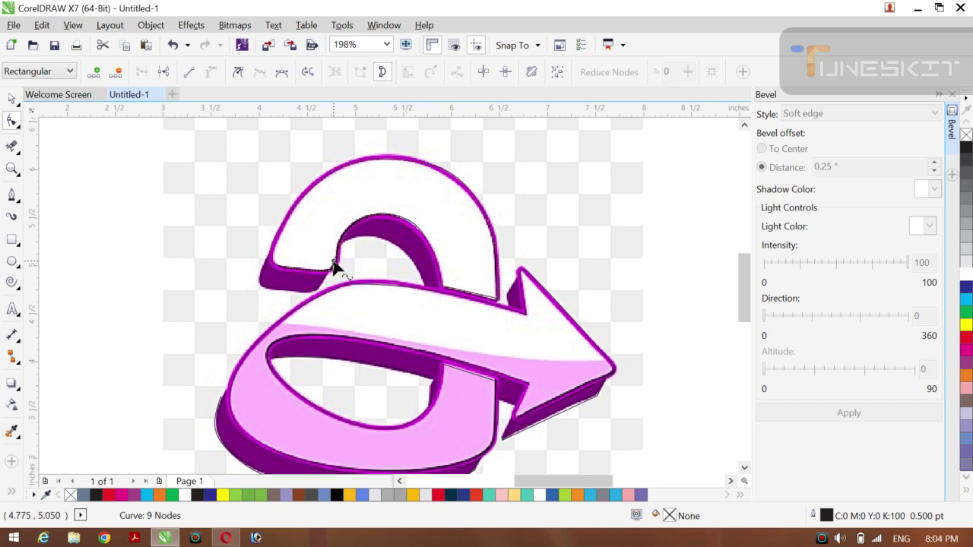
pyautogui.rightClick(335, 266)
pyautogui.click(376, 272)
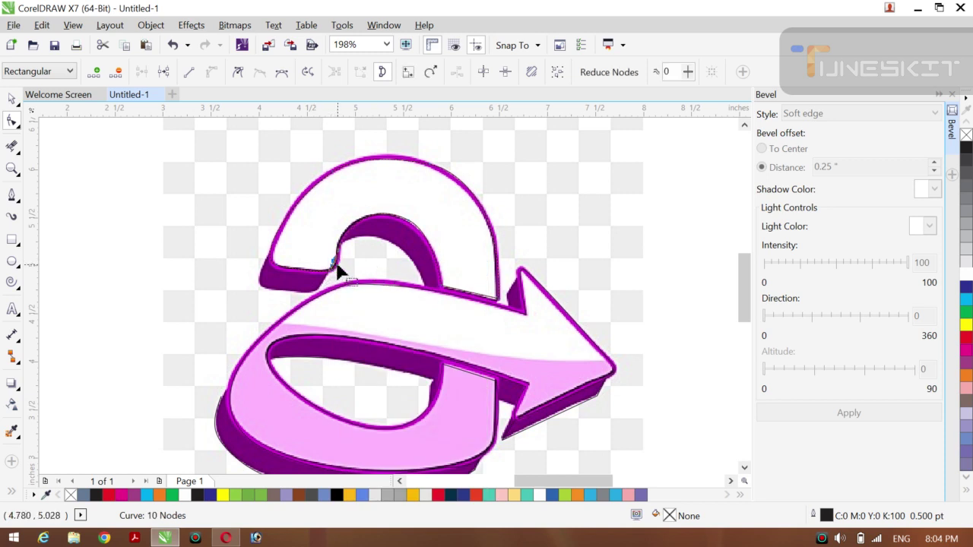
pyautogui.moveTo(337, 265); pyautogui.dragTo(343, 271)
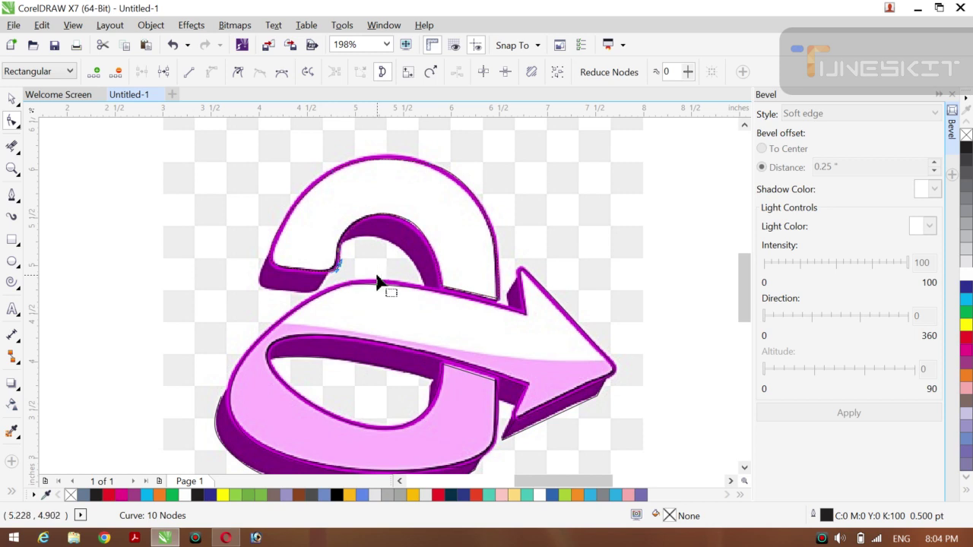
# Draw a straight Pen line across the arch opening between the two ends of its dark inner face's lower edge
pyautogui.click(12, 195)
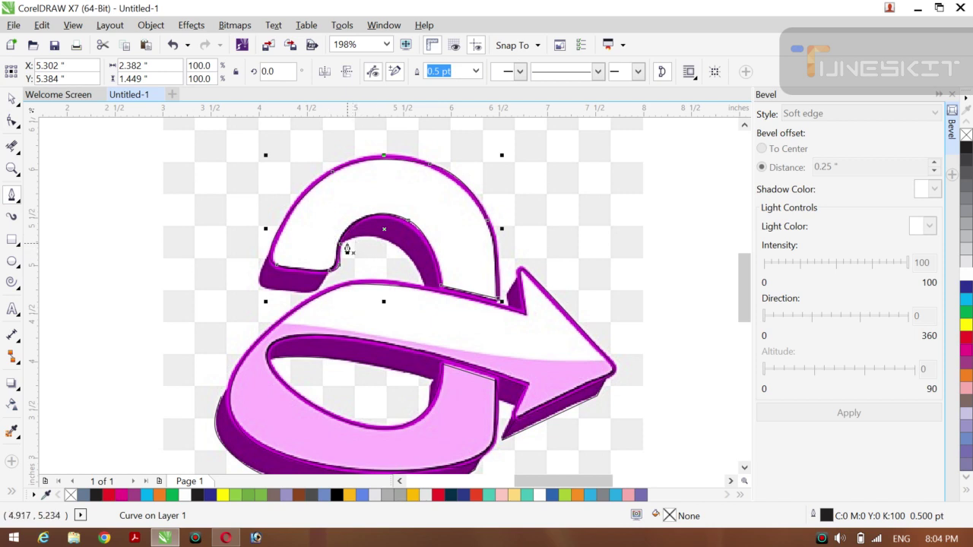
pyautogui.click(346, 245)
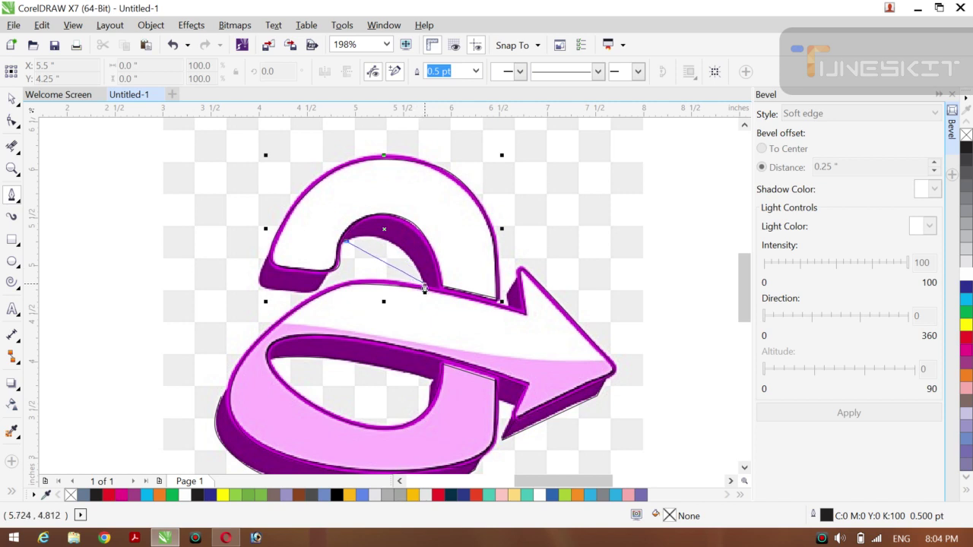
pyautogui.click(425, 288)
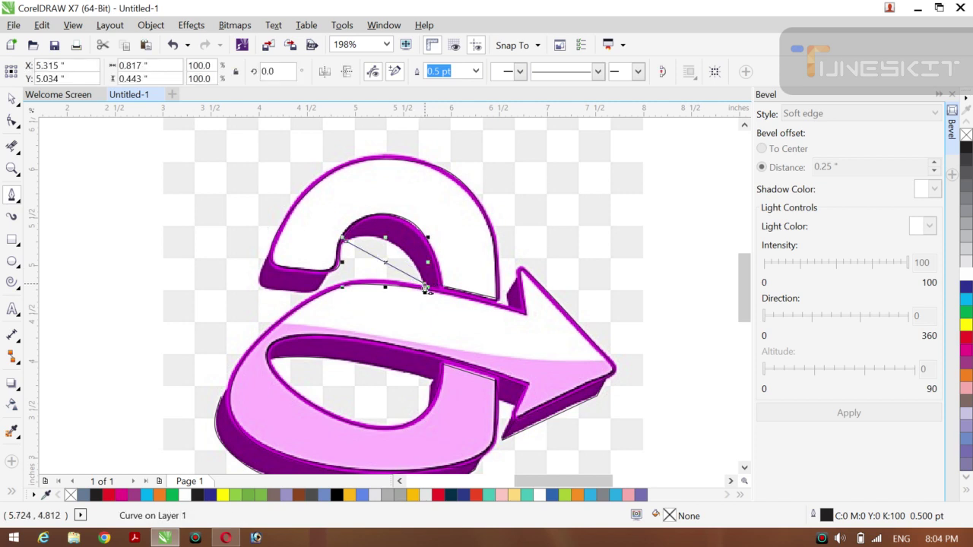
# Convert the line across the arch opening to a curve and bend it along the dark inner face's lower edge
pyautogui.click(11, 121)
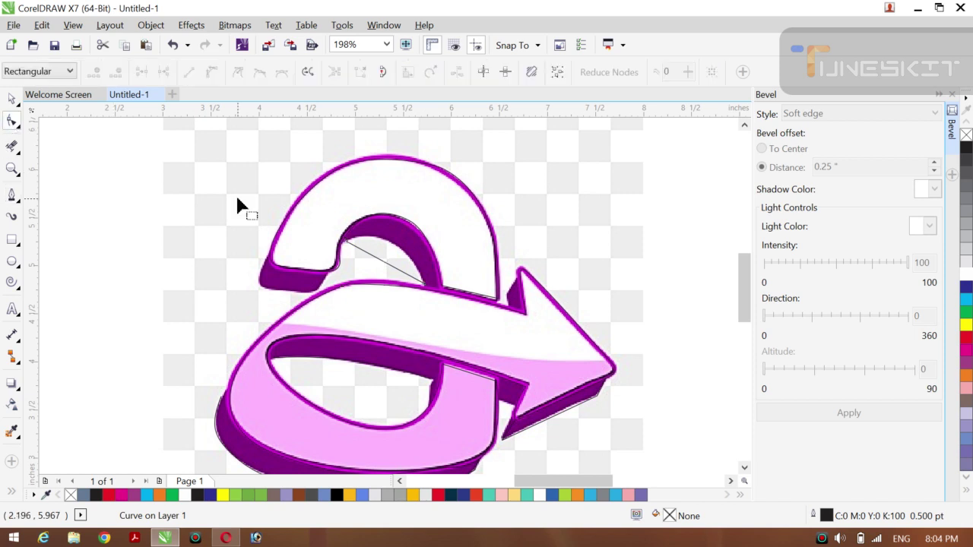
pyautogui.click(388, 270)
pyautogui.rightClick(388, 270)
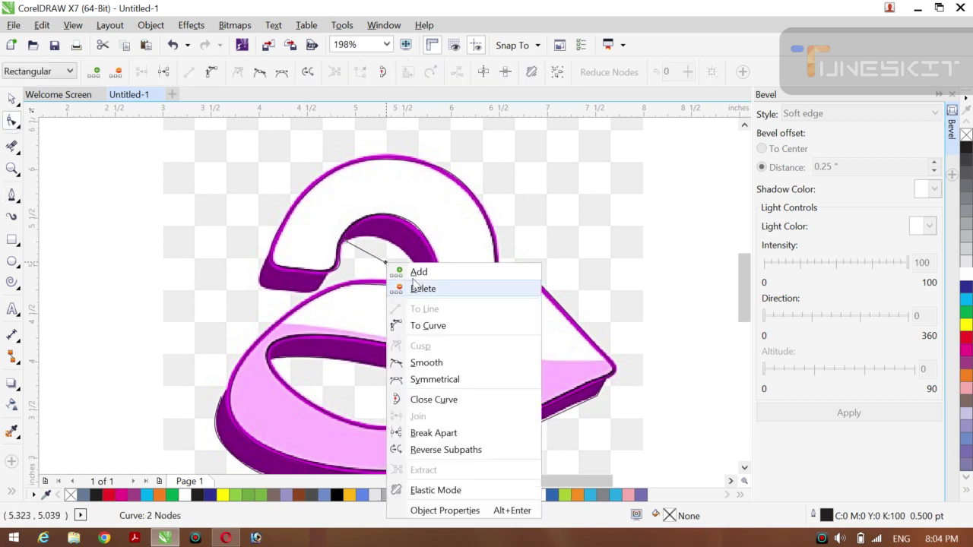
pyautogui.click(432, 325)
pyautogui.click(397, 272)
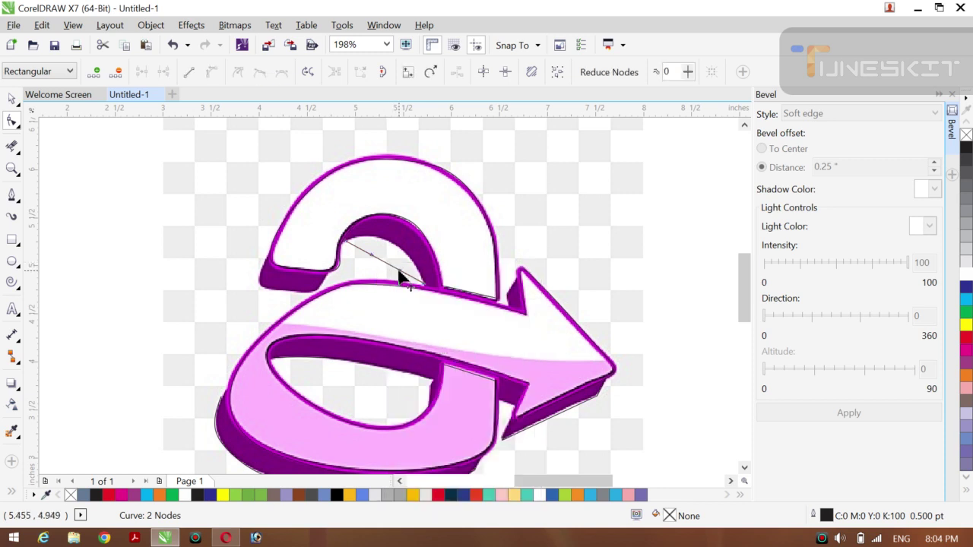
pyautogui.moveTo(400, 273); pyautogui.dragTo(368, 242)
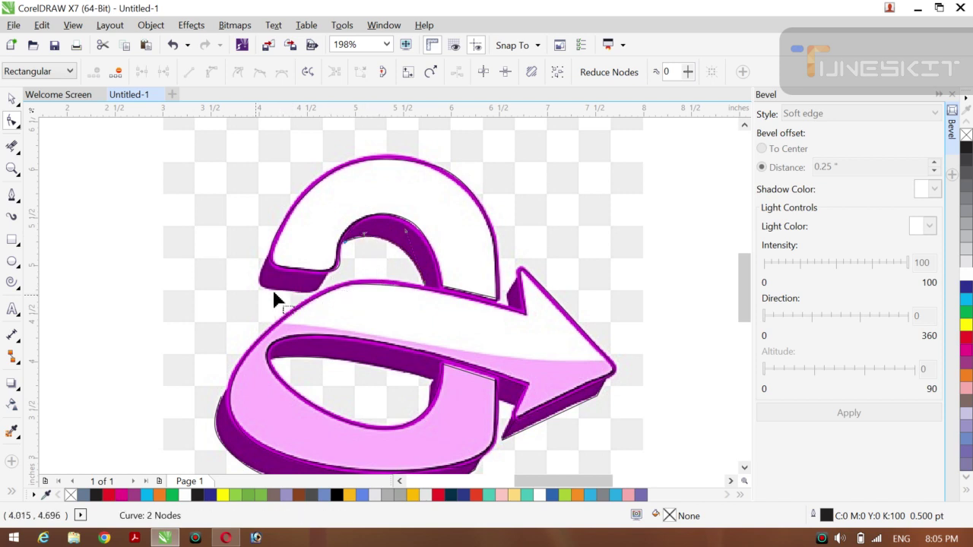
# Trace the dark side face below the arch's left foot with connected straight Pen segments, ending at the front face's inner corner
pyautogui.click(10, 194)
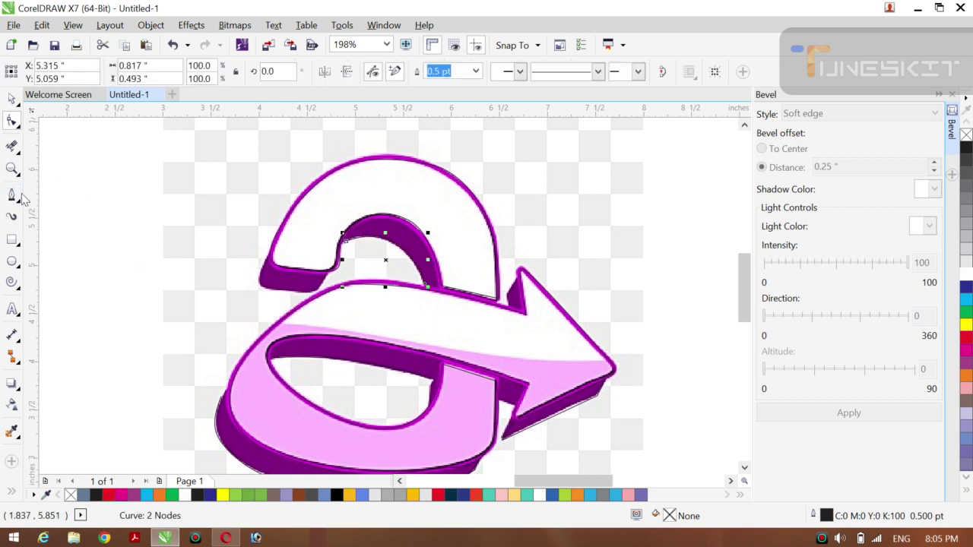
pyautogui.click(270, 252)
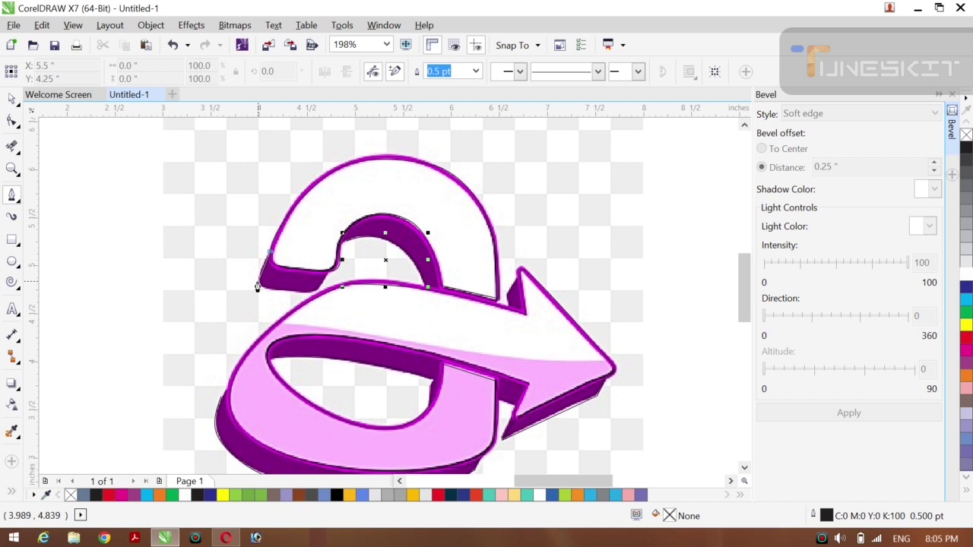
pyautogui.click(258, 282)
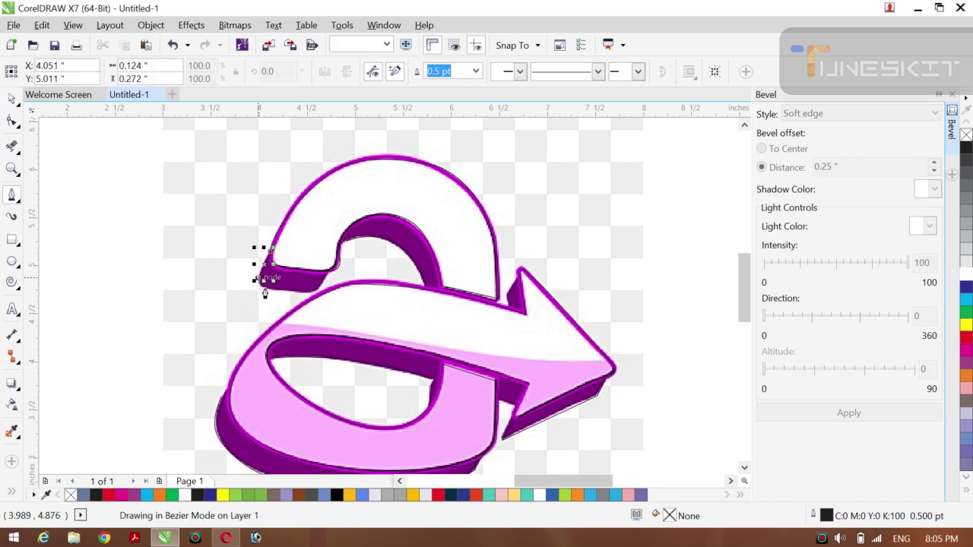
pyautogui.doubleClick(260, 280)
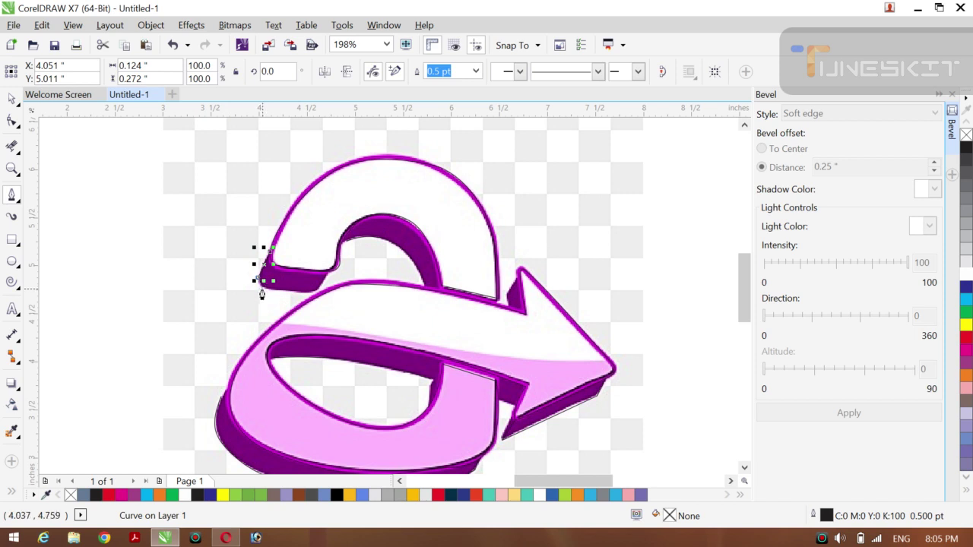
pyautogui.click(262, 292)
pyautogui.doubleClick(261, 292)
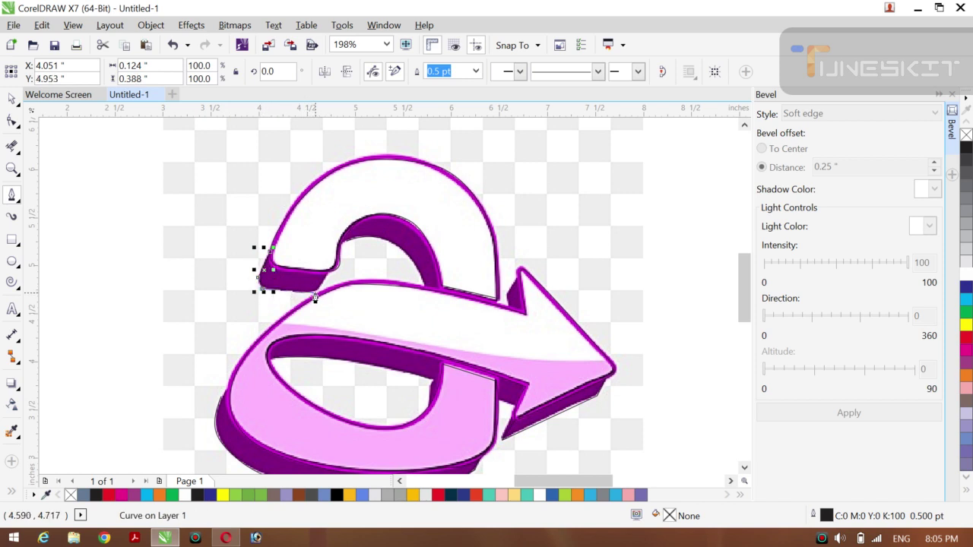
pyautogui.click(313, 296)
pyautogui.doubleClick(313, 297)
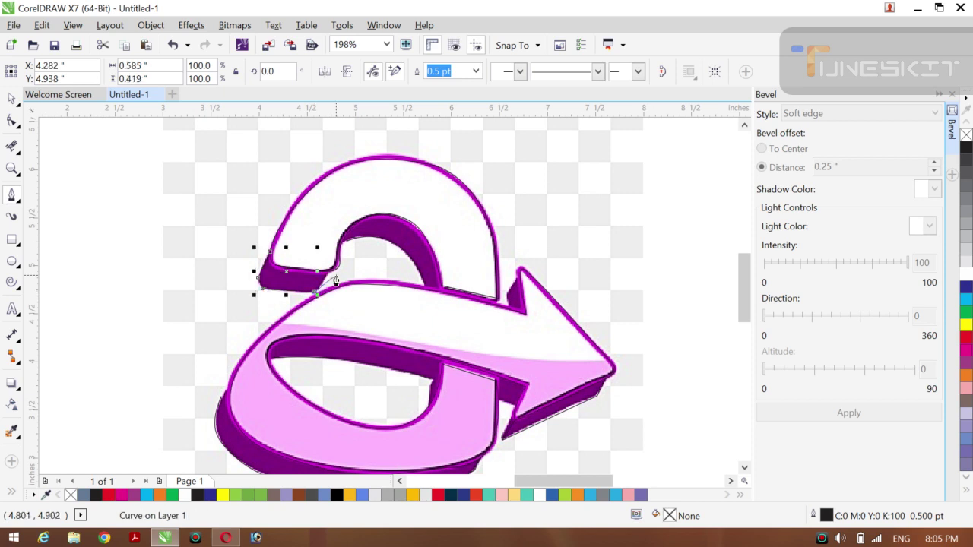
pyautogui.click(331, 273)
pyautogui.doubleClick(332, 273)
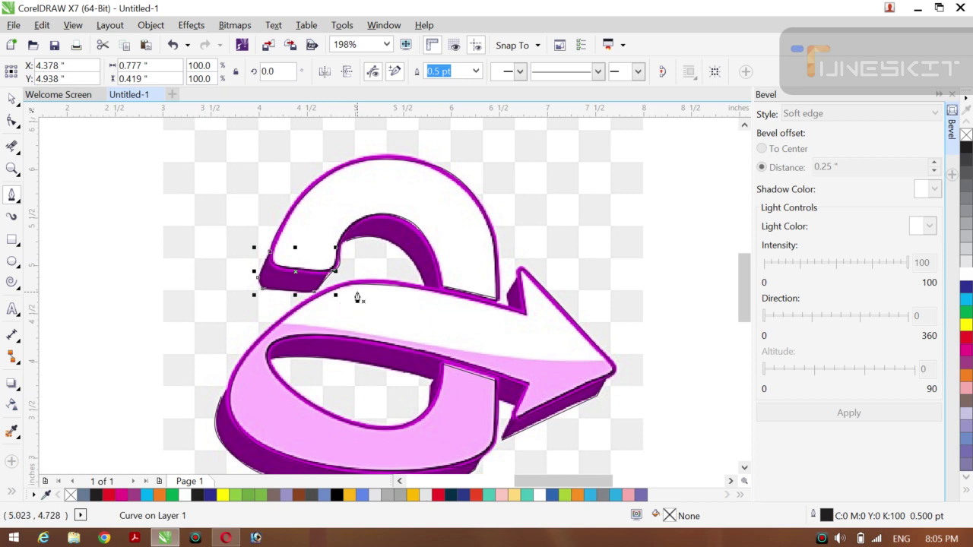
# Move the reference bitmap to the left of the traced outlines so they stand clear of it
pyautogui.click(19, 104)
pyautogui.click(44, 103)
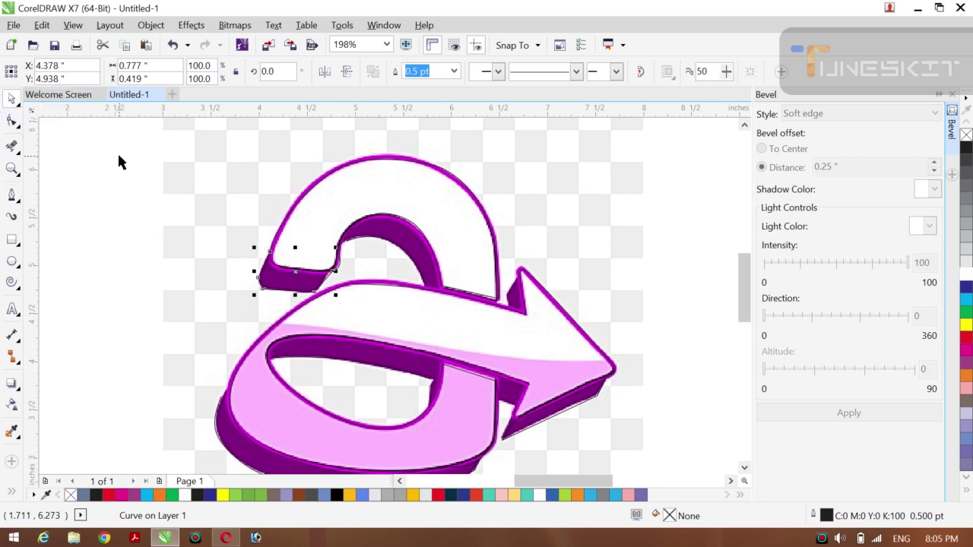
pyautogui.press('z')
pyautogui.click(105, 70)
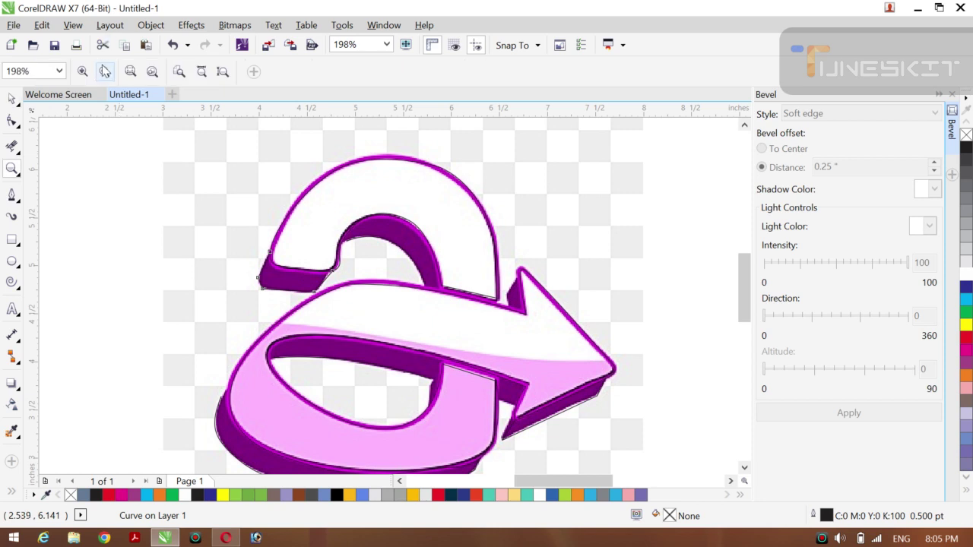
pyautogui.click(17, 104)
pyautogui.click(47, 105)
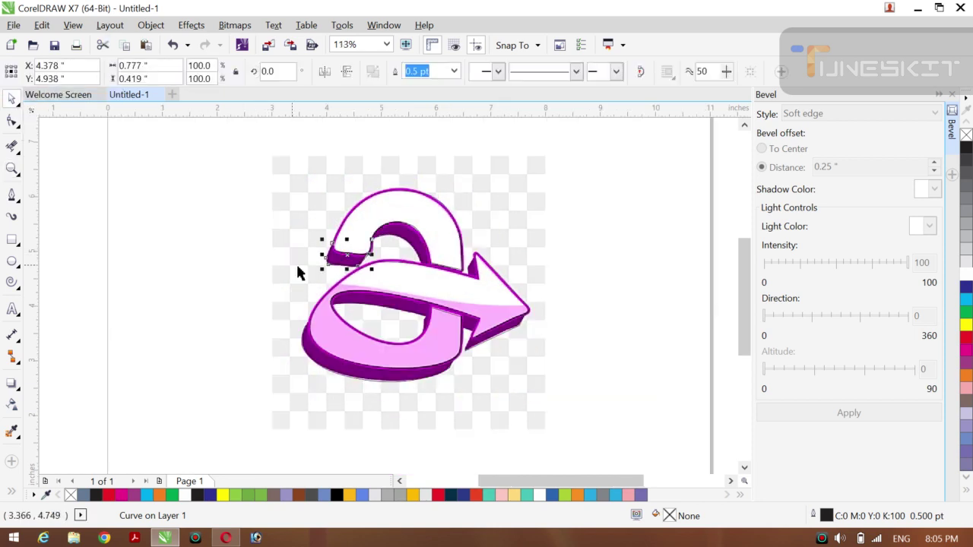
pyautogui.click(297, 282)
pyautogui.moveTo(298, 282)
pyautogui.mouseDown()
pyautogui.moveTo(244, 280)
pyautogui.moveTo(218, 266)
pyautogui.moveTo(224, 286)
pyautogui.mouseUp()
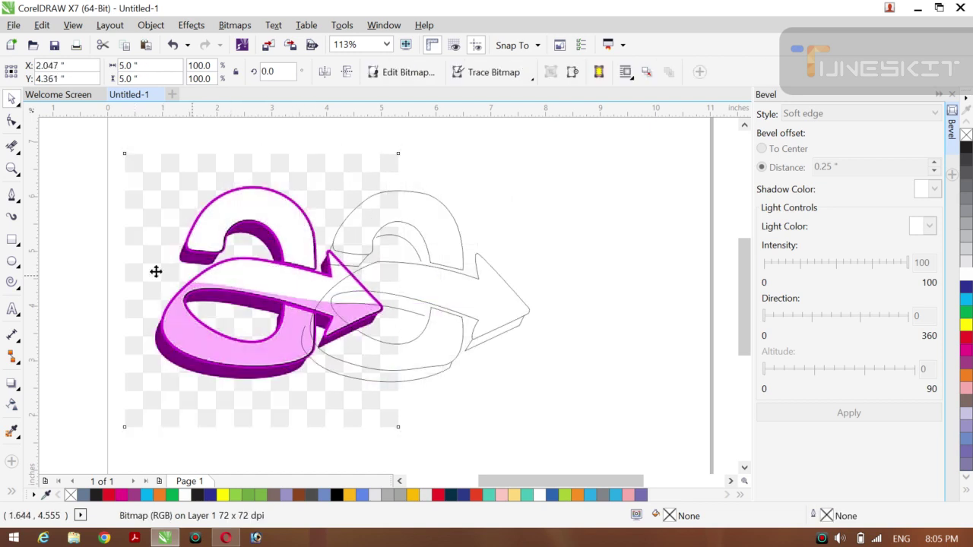
pyautogui.moveTo(156, 272); pyautogui.dragTo(155, 271)
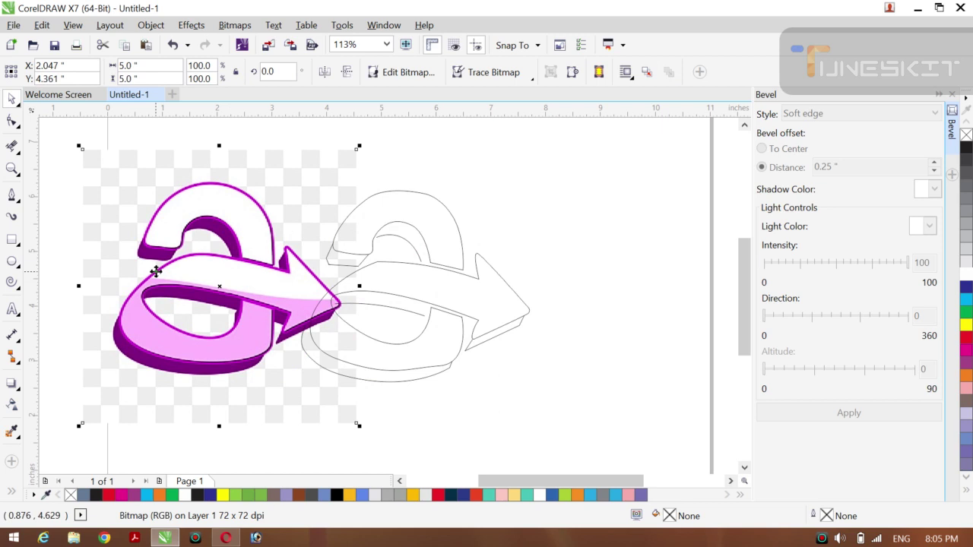
pyautogui.moveTo(190, 311); pyautogui.dragTo(98, 258)
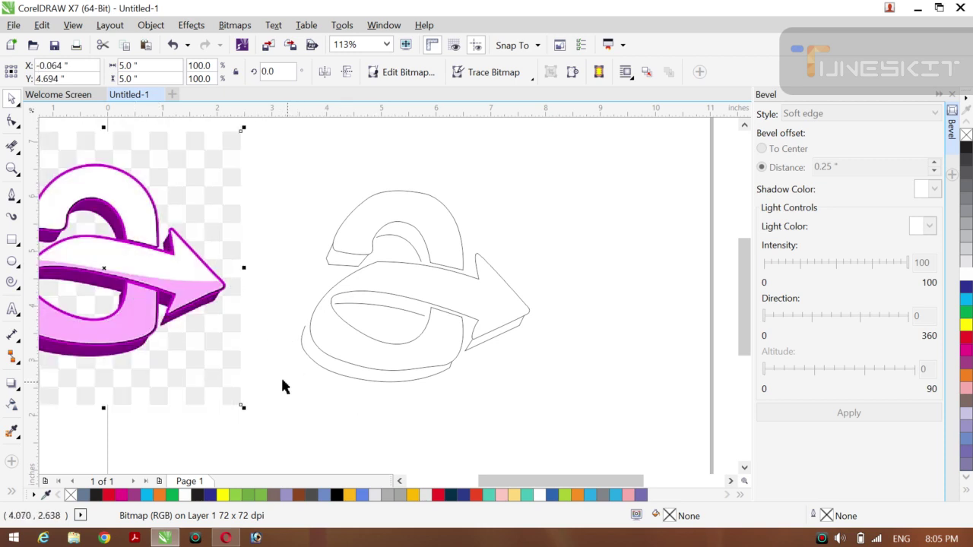
pyautogui.click(12, 197)
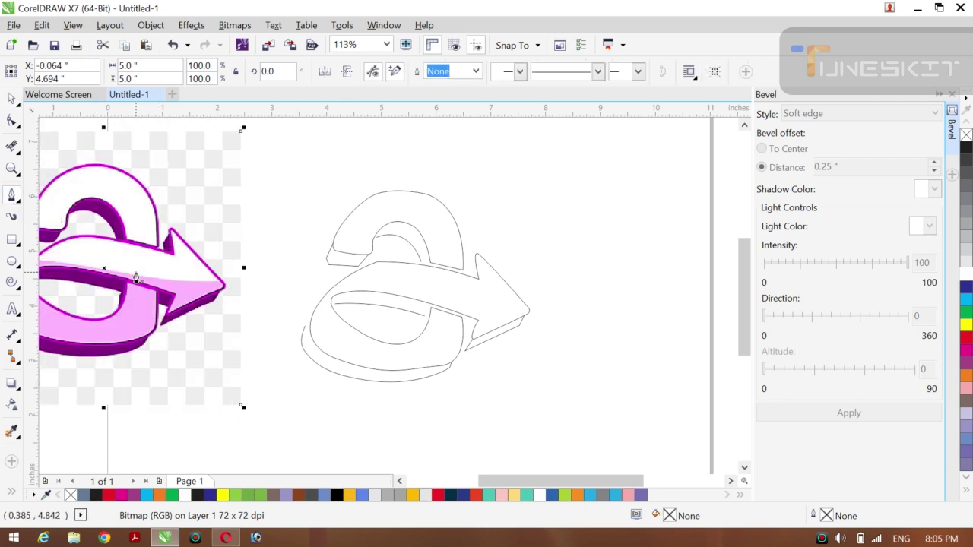
pyautogui.click(307, 328)
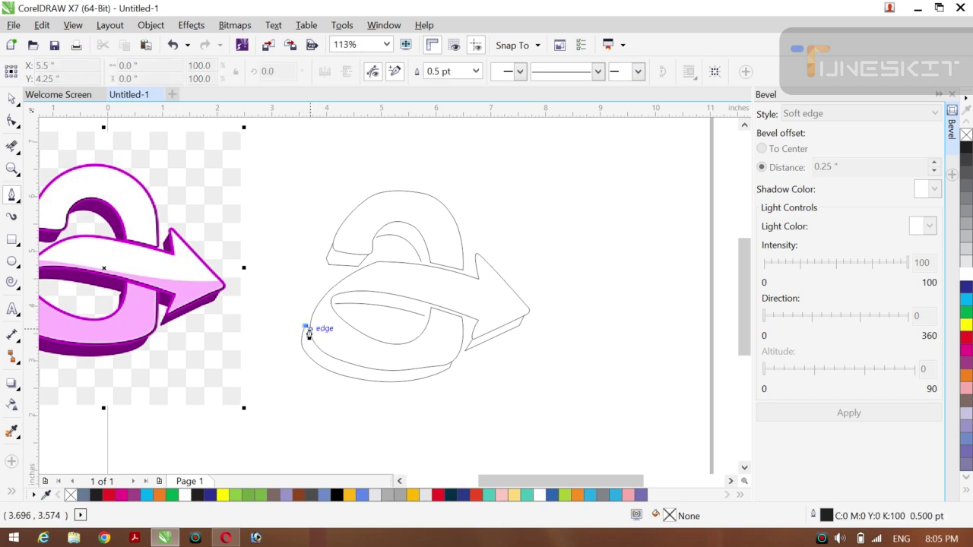
pyautogui.click(306, 328)
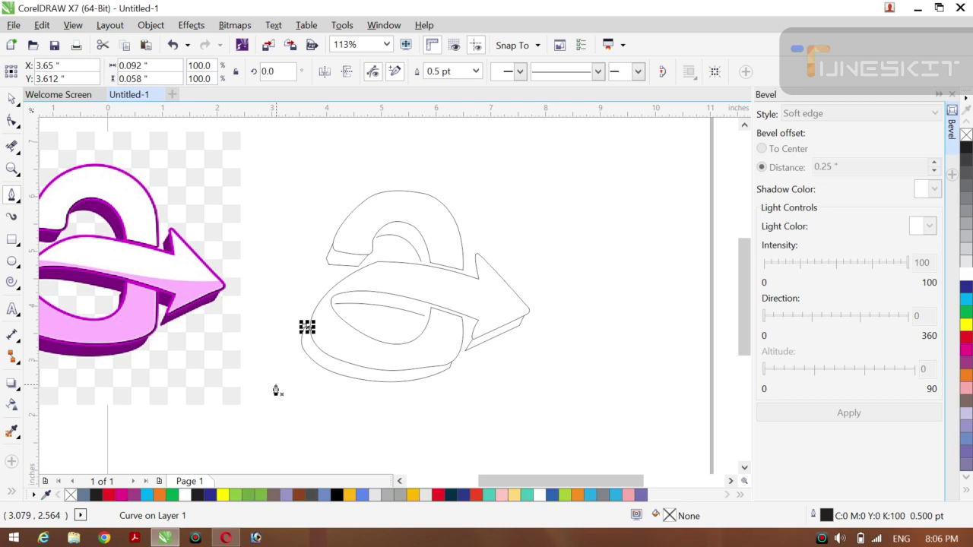
pyautogui.hotkey('ctrl', 'z')
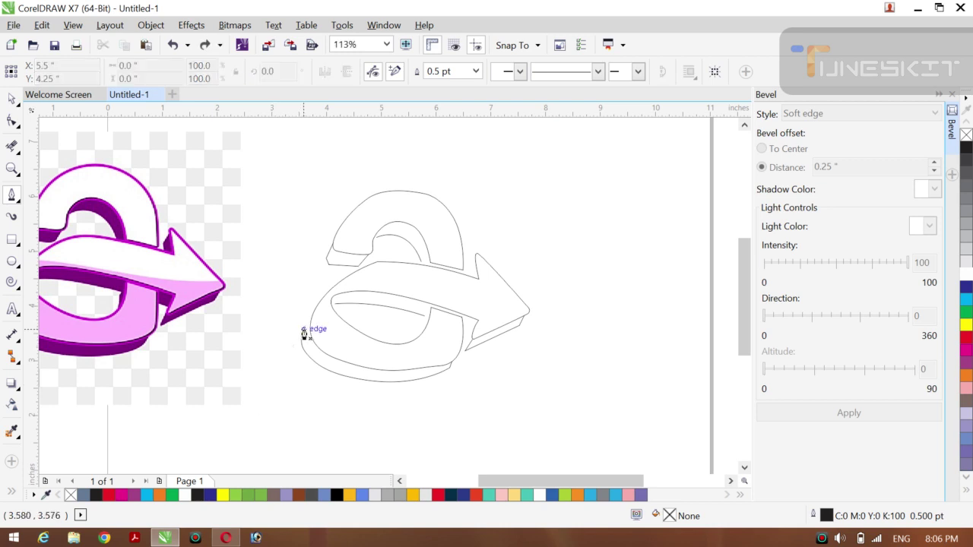
# Extend the lower side-face outline from its left end with a curved Pen segment up to the front face's top edge below the arch
pyautogui.click(304, 333)
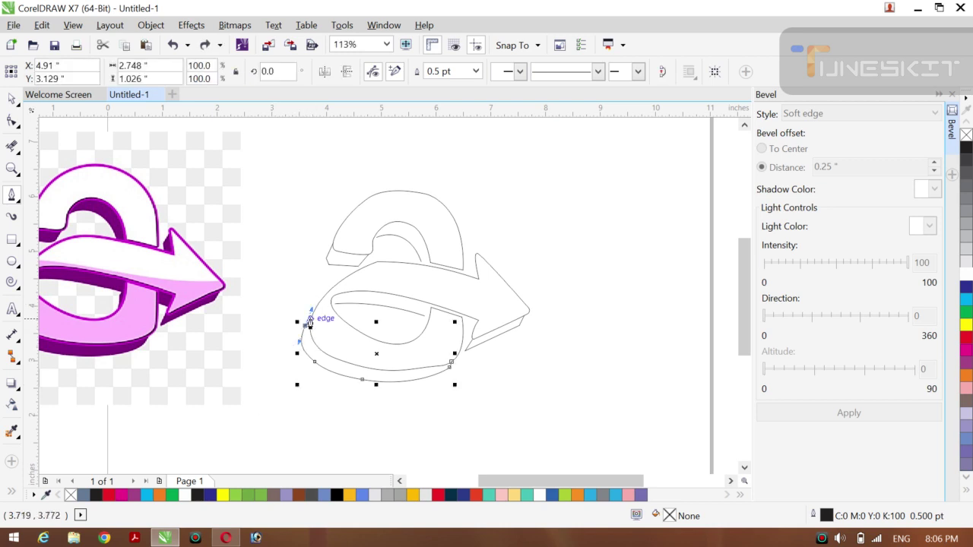
pyautogui.click(306, 325)
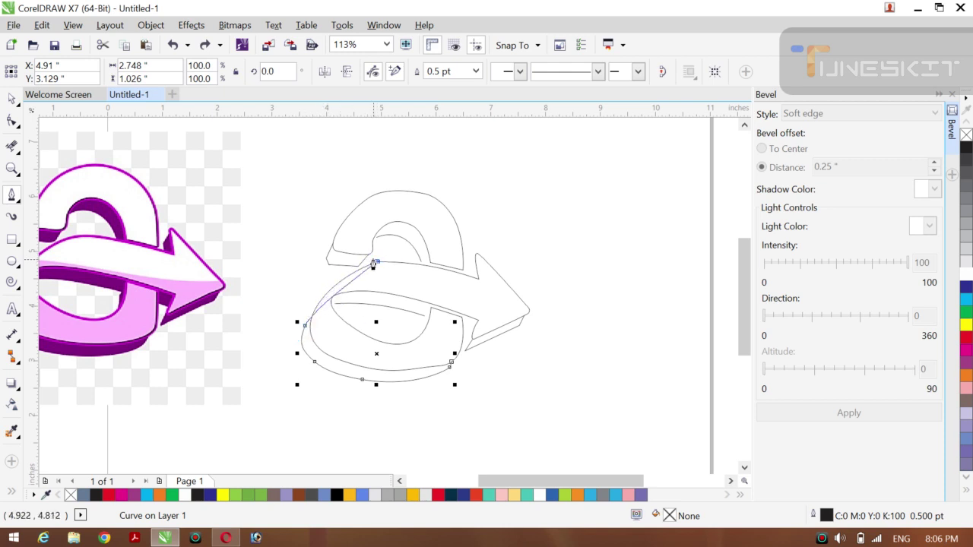
pyautogui.moveTo(373, 263)
pyautogui.mouseDown()
pyautogui.moveTo(457, 263)
pyautogui.moveTo(449, 266)
pyautogui.moveTo(450, 256)
pyautogui.mouseUp()
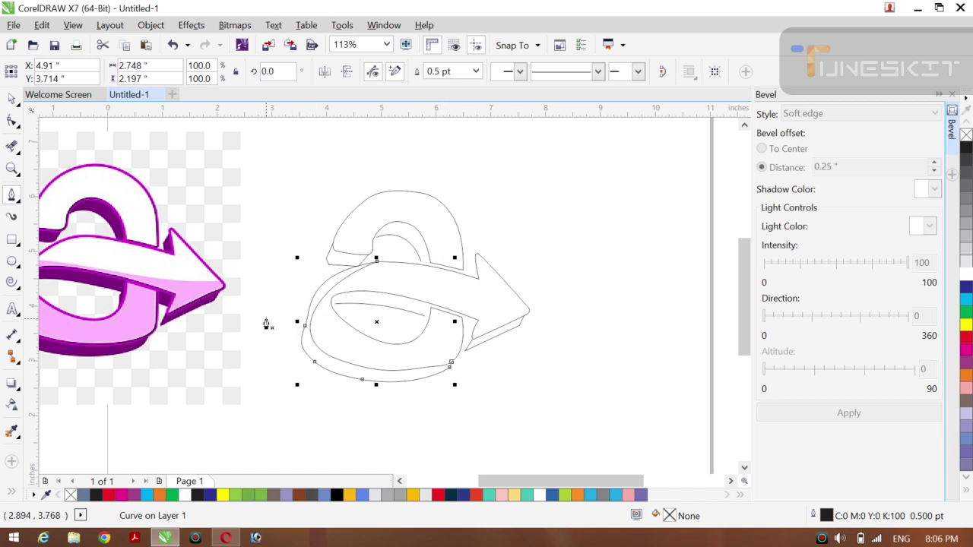
# Delete the node on the left side of the lower side-face outline where the extension joins it
pyautogui.click(12, 119)
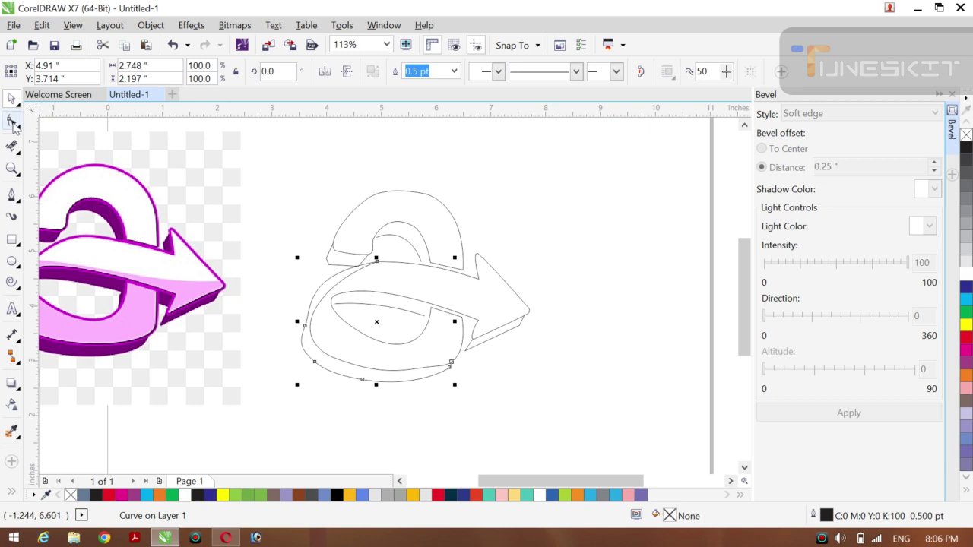
pyautogui.click(304, 329)
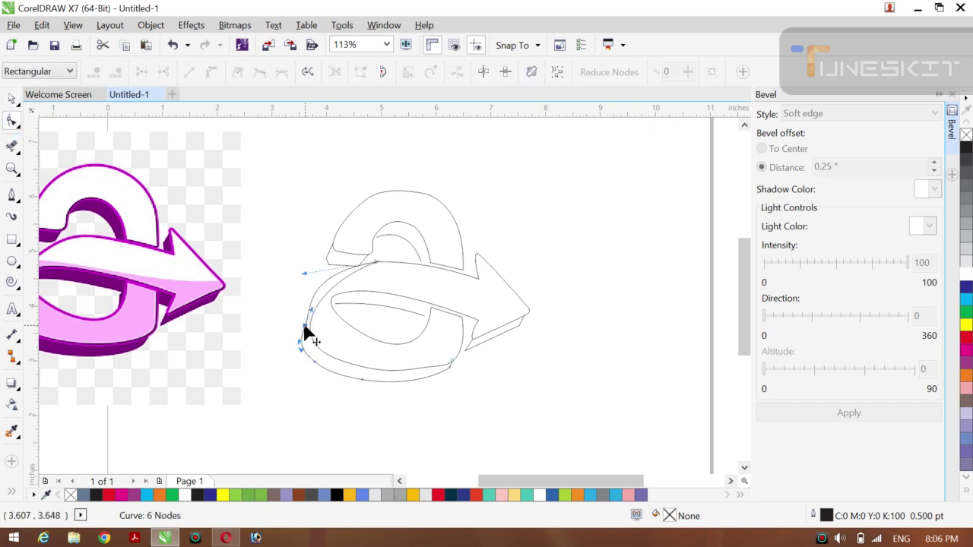
pyautogui.press('Delete')
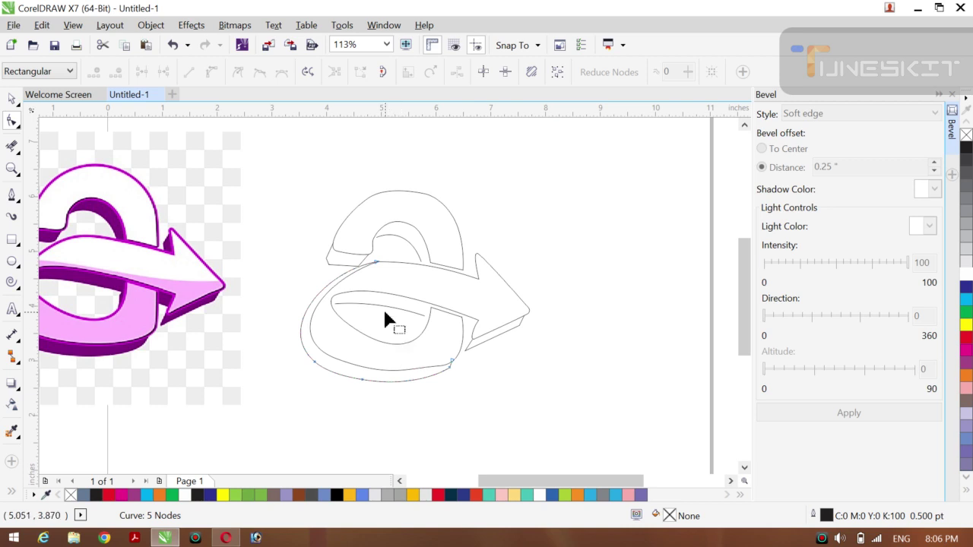
# Draw a short Pen line joining the right ends of the arch's two inner edges
pyautogui.click(12, 196)
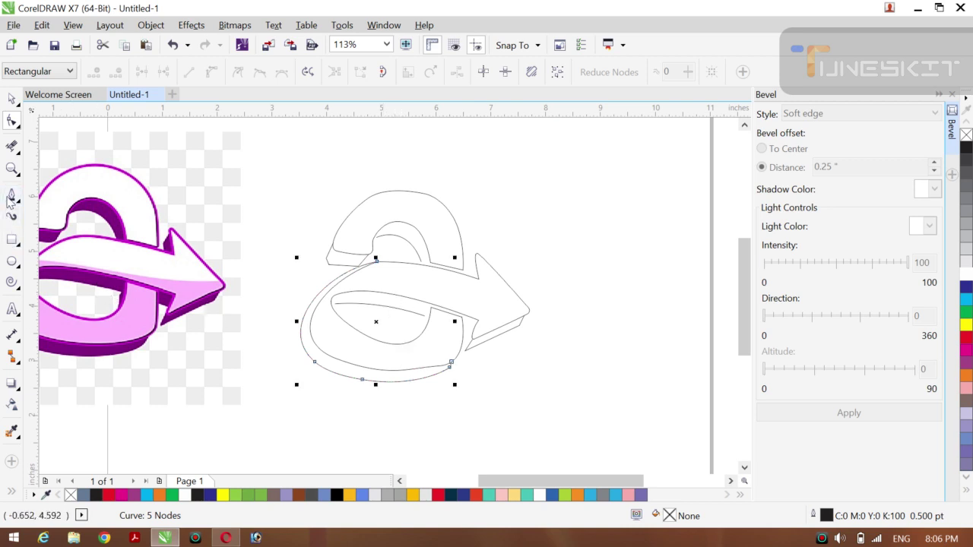
pyautogui.click(420, 266)
pyautogui.click(428, 265)
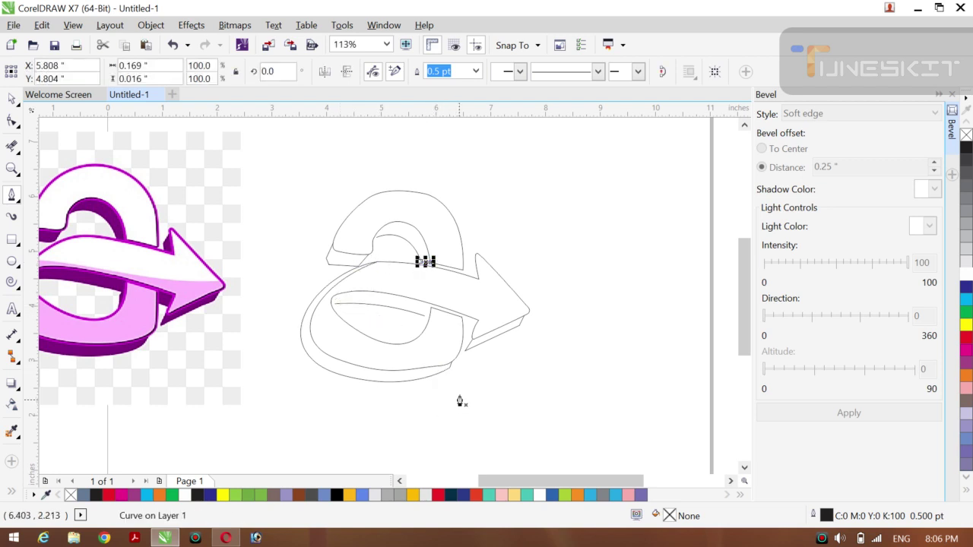
pyautogui.click(424, 317)
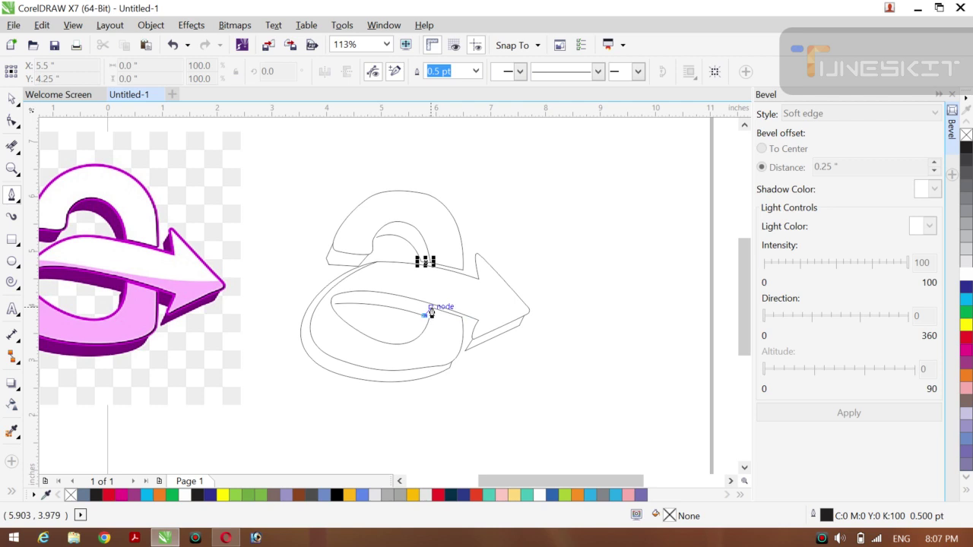
pyautogui.doubleClick(430, 311)
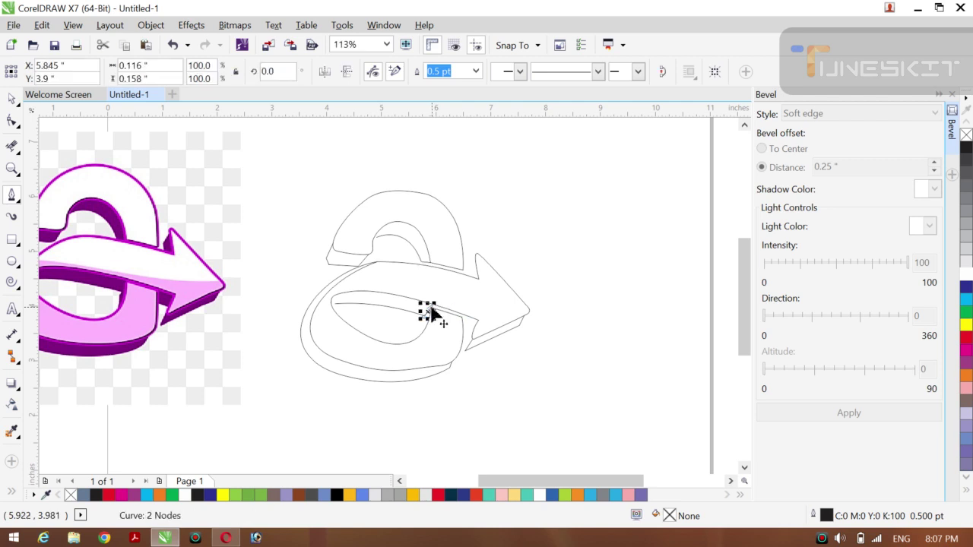
pyautogui.hotkey('ctrl', 'z')
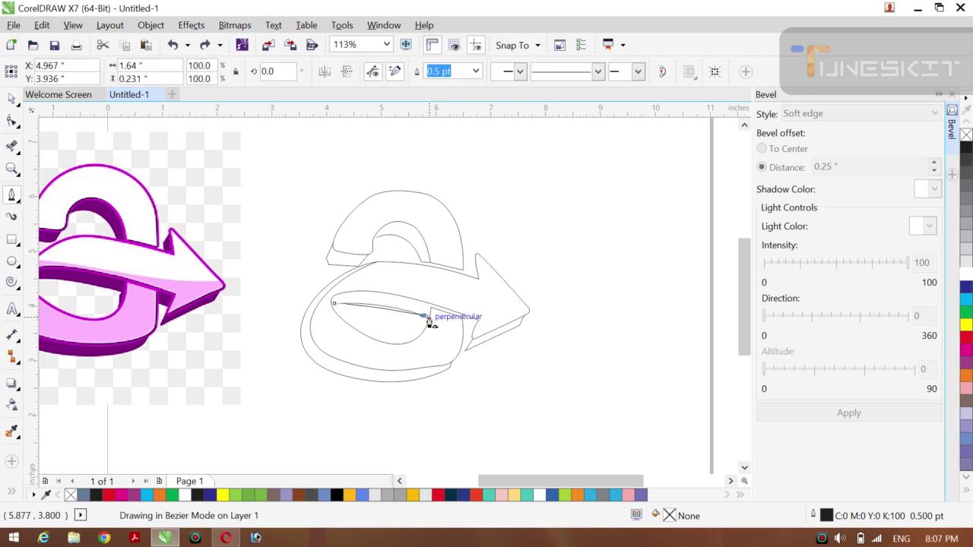
# Extend the inner line of the lower oval hole with the Pen tool to meet the hole's right edge
pyautogui.moveTo(429, 322); pyautogui.dragTo(429, 322)
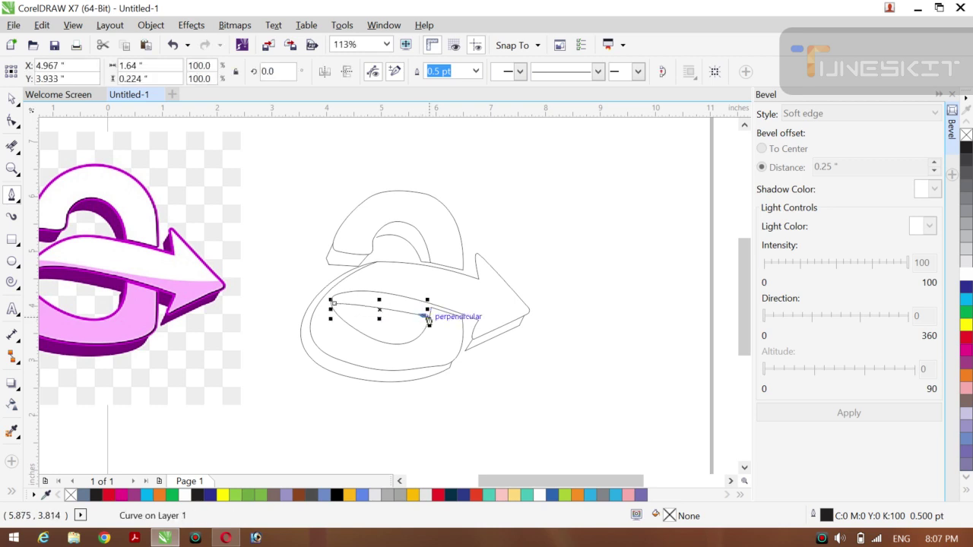
pyautogui.press('Escape')
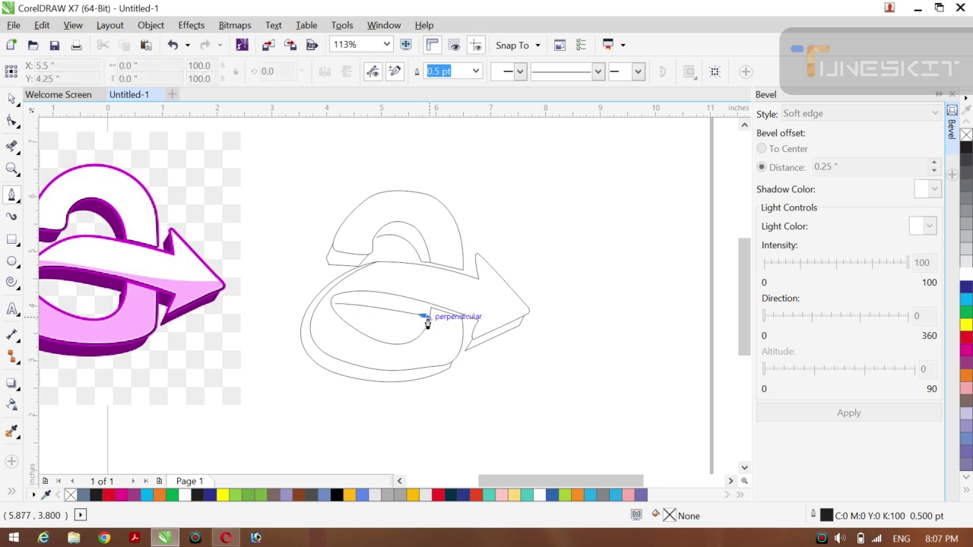
pyautogui.click(429, 322)
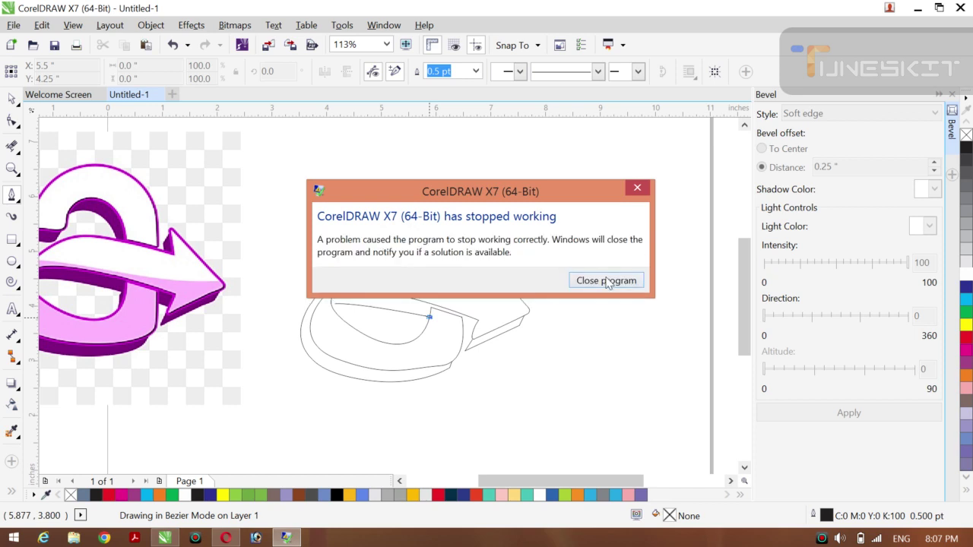
# Move the program error dialog aside to check the drawing, and close the stopped program
pyautogui.moveTo(573, 188)
pyautogui.mouseDown()
pyautogui.moveTo(595, 101)
pyautogui.moveTo(758, 12)
pyautogui.mouseUp()
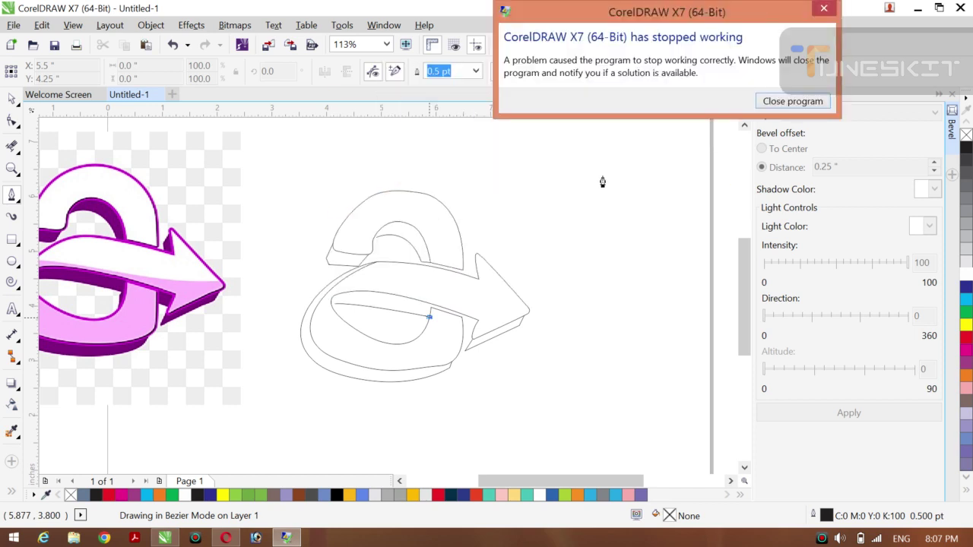
pyautogui.click(602, 182)
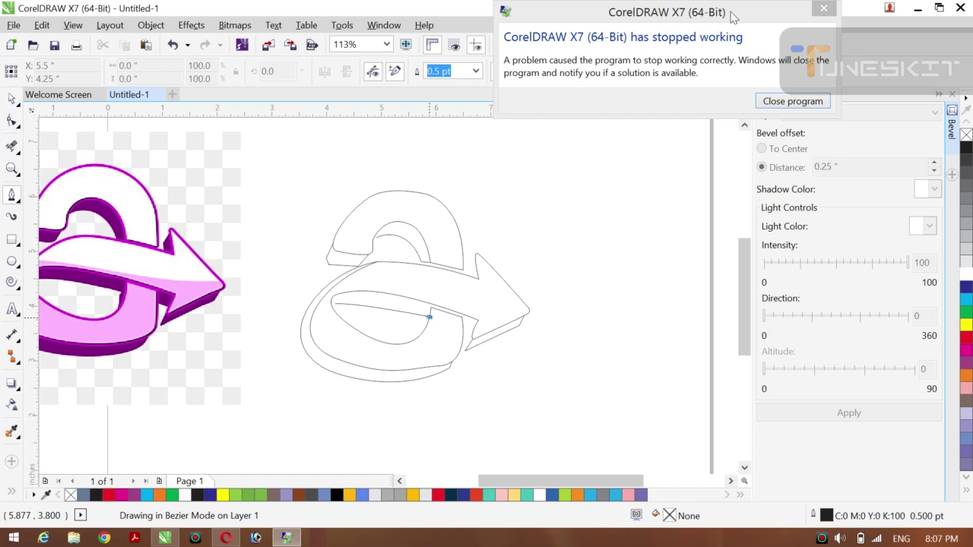
pyautogui.moveTo(732, 16); pyautogui.dragTo(563, 130)
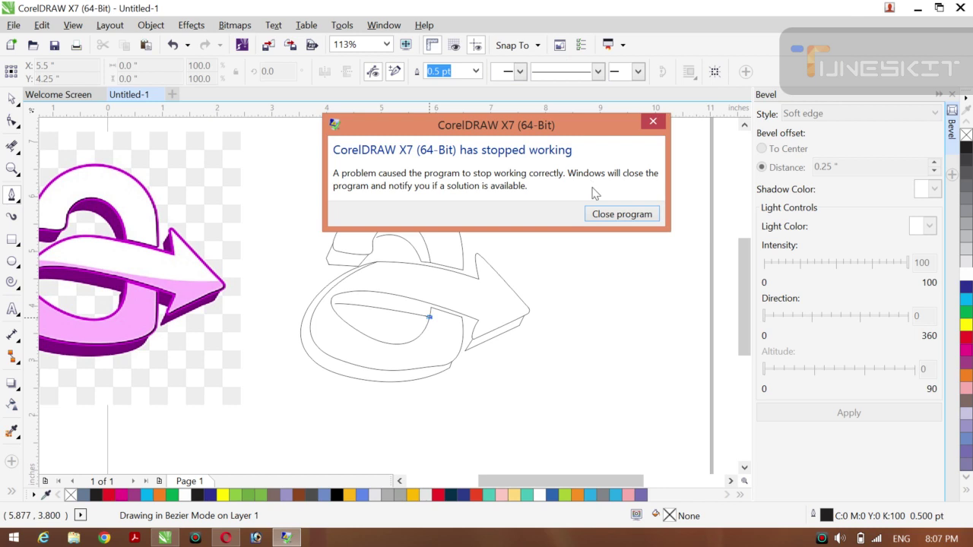
pyautogui.click(621, 215)
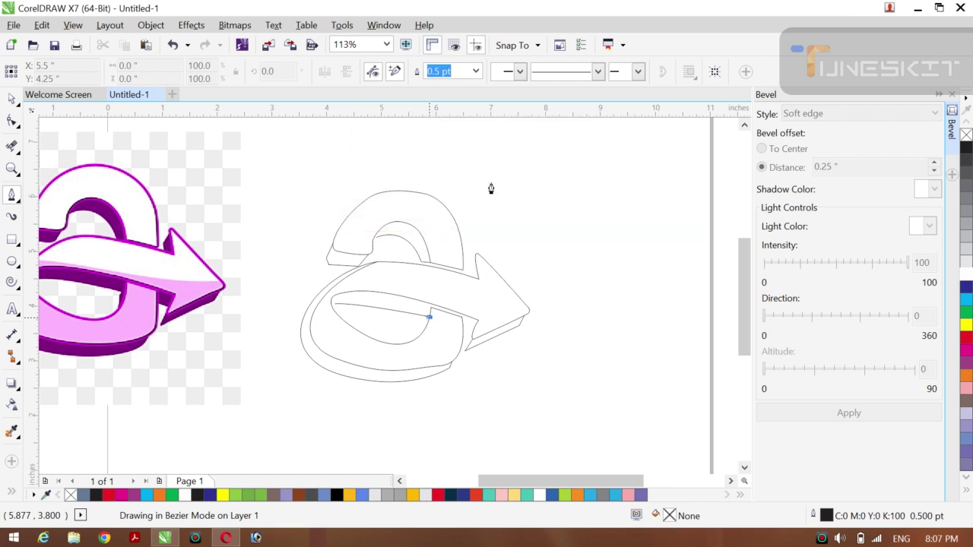
# Relaunch CorelDRAW X7 after the crash and open the auto-backup file it found on the hard disk
pyautogui.hotkey('alt', 'Tab')
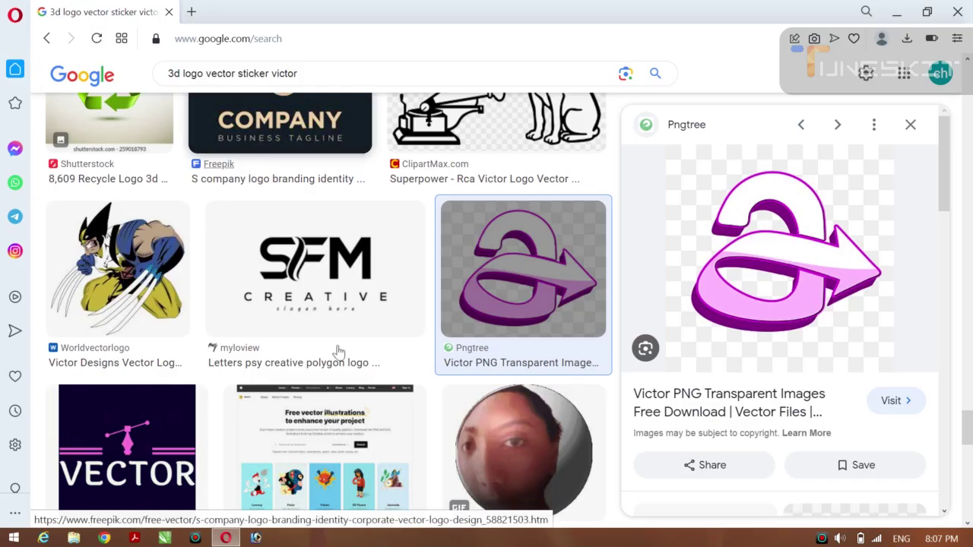
pyautogui.click(165, 539)
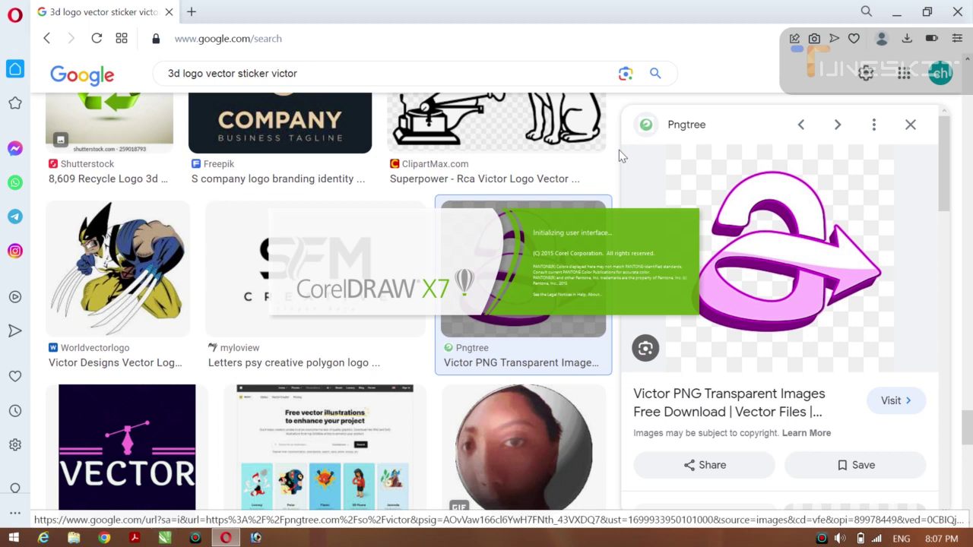
pyautogui.click(897, 17)
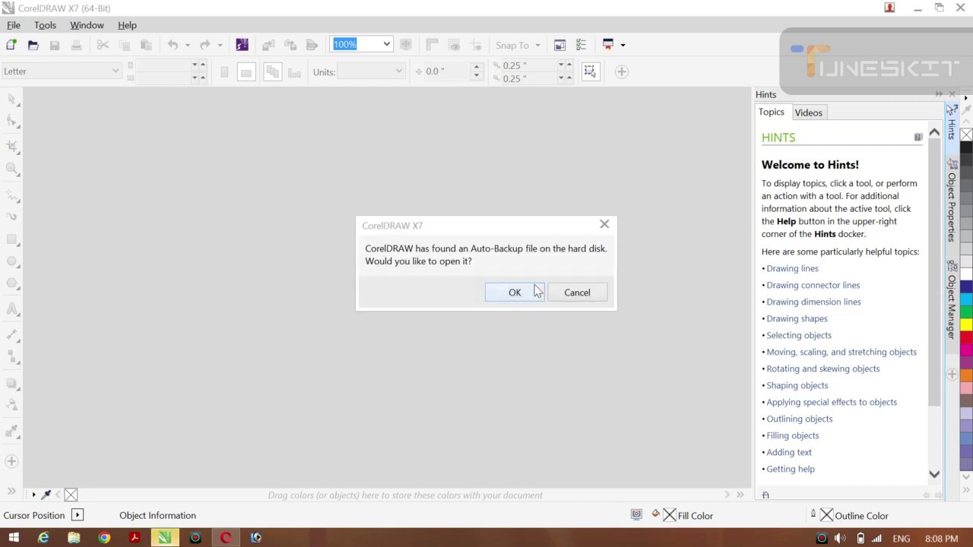
pyautogui.click(531, 293)
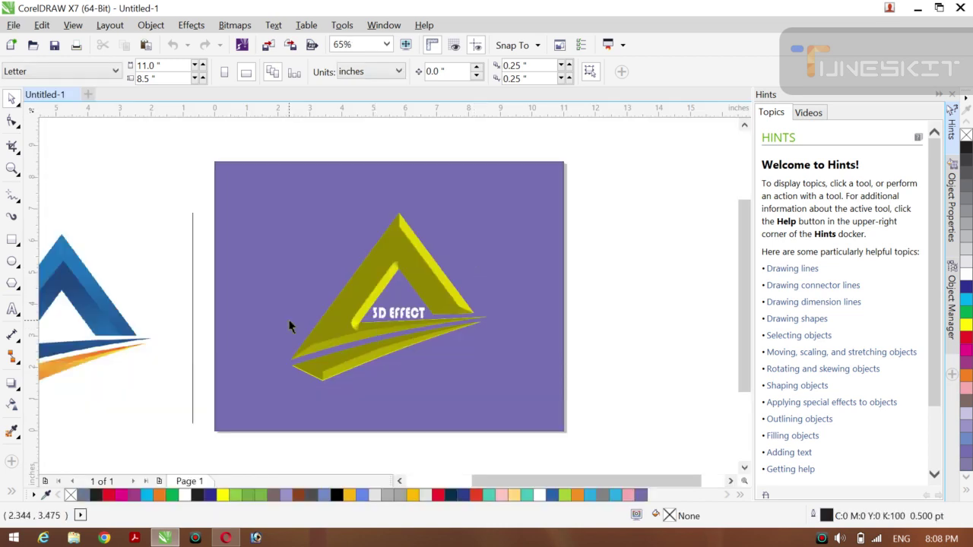
# Replace all artwork in the recovered document with the copied logo bitmap, enlarged about its centre to about 7.27 inches square
pyautogui.hotkey('ctrl', 'a')
pyautogui.press('Delete')
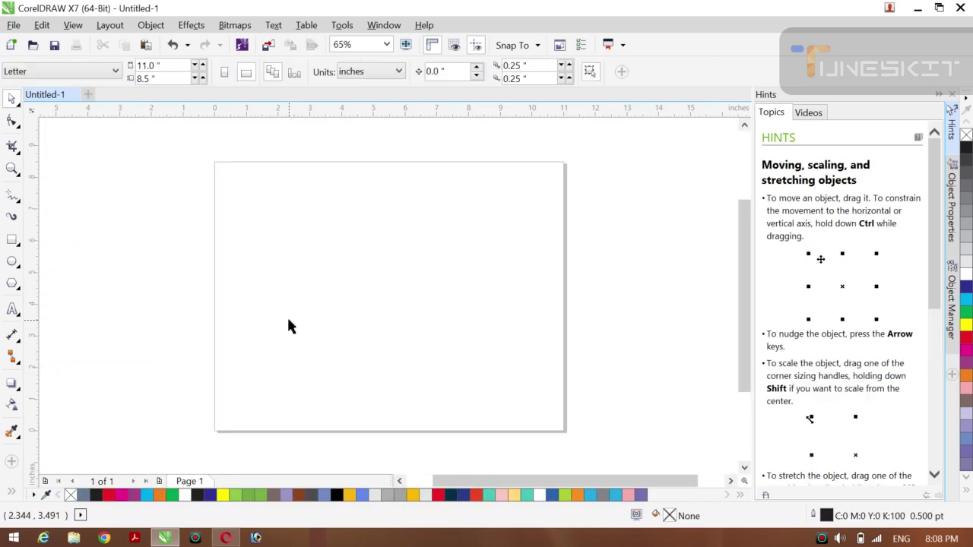
pyautogui.hotkey('ctrl', 'v')
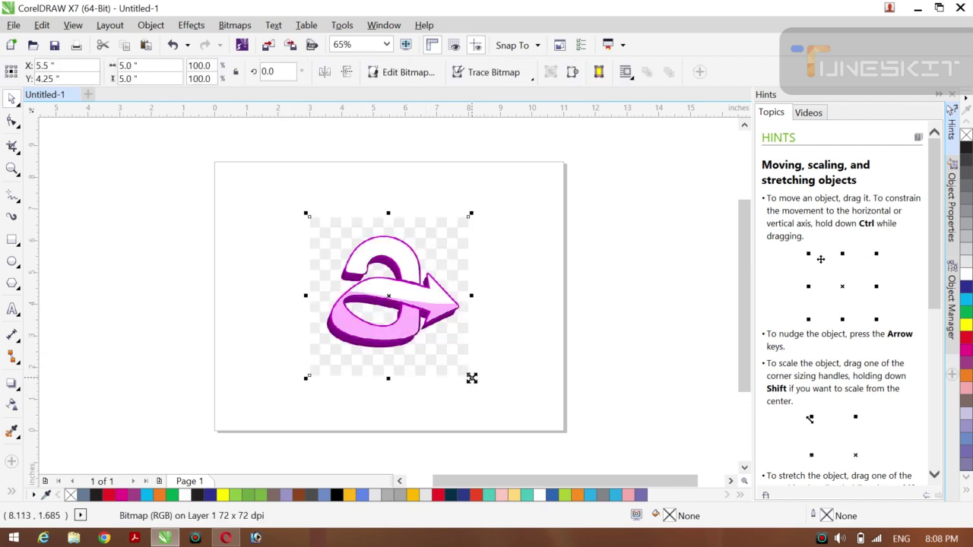
pyautogui.moveTo(471, 378); pyautogui.dragTo(507, 414)
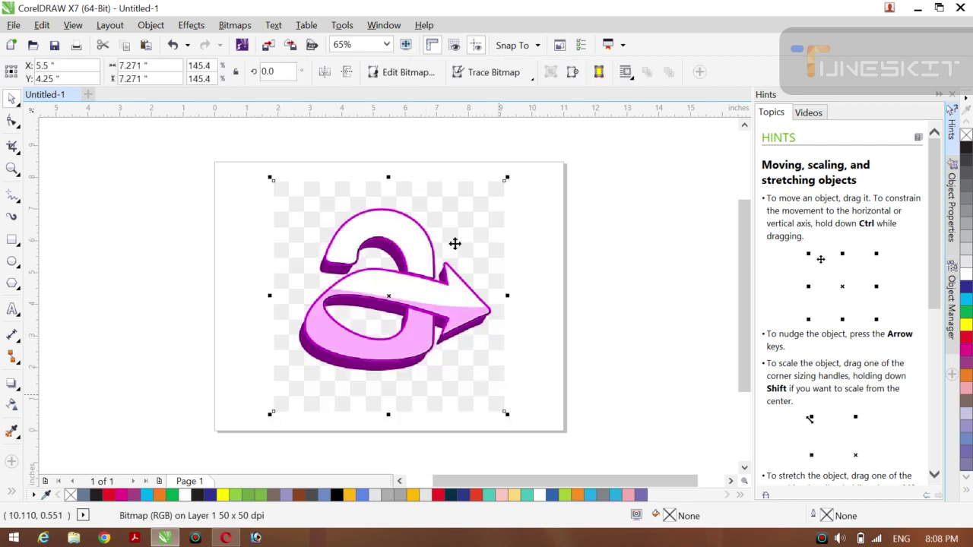
# Trace the logo bitmap with an Outline Trace of type High Quality Image, keeping the default settings
pyautogui.click(532, 79)
pyautogui.moveTo(502, 124)
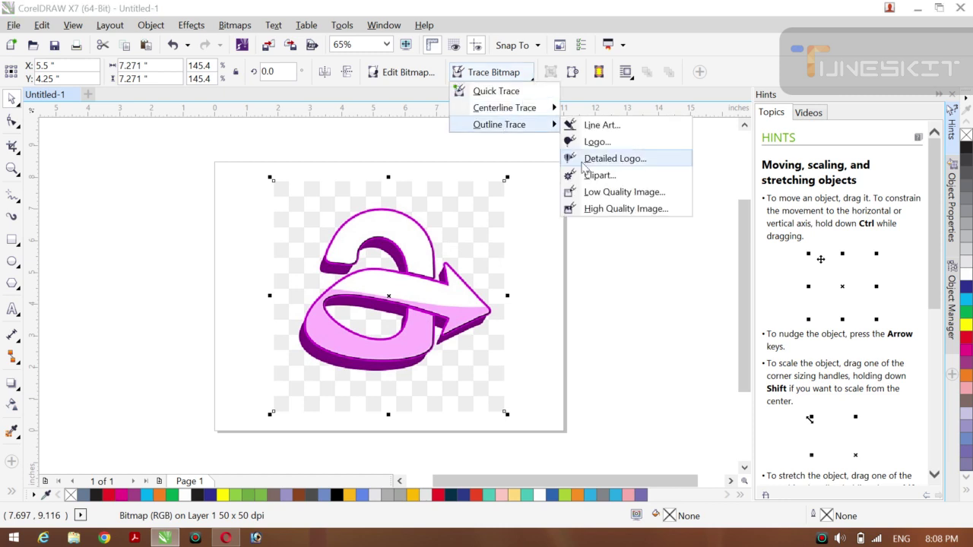
pyautogui.click(614, 213)
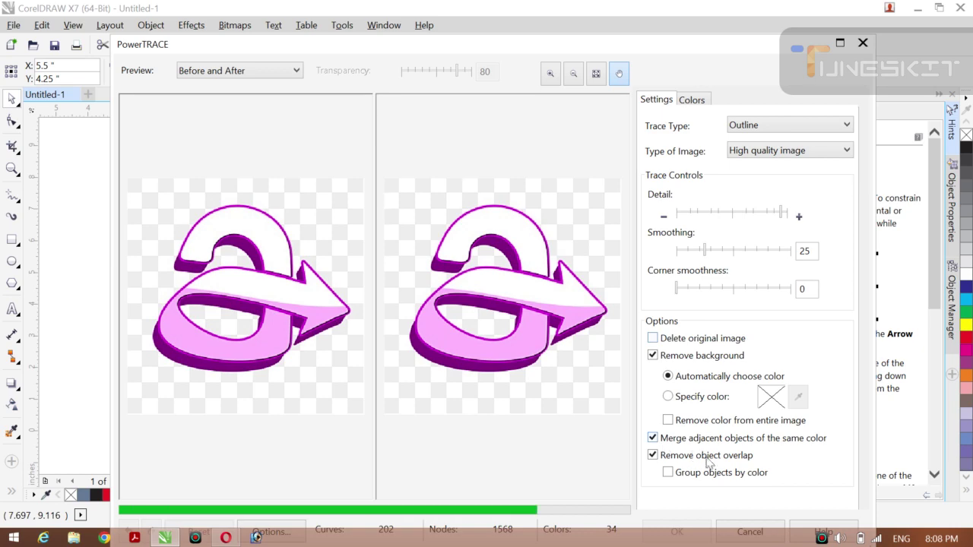
pyautogui.click(678, 530)
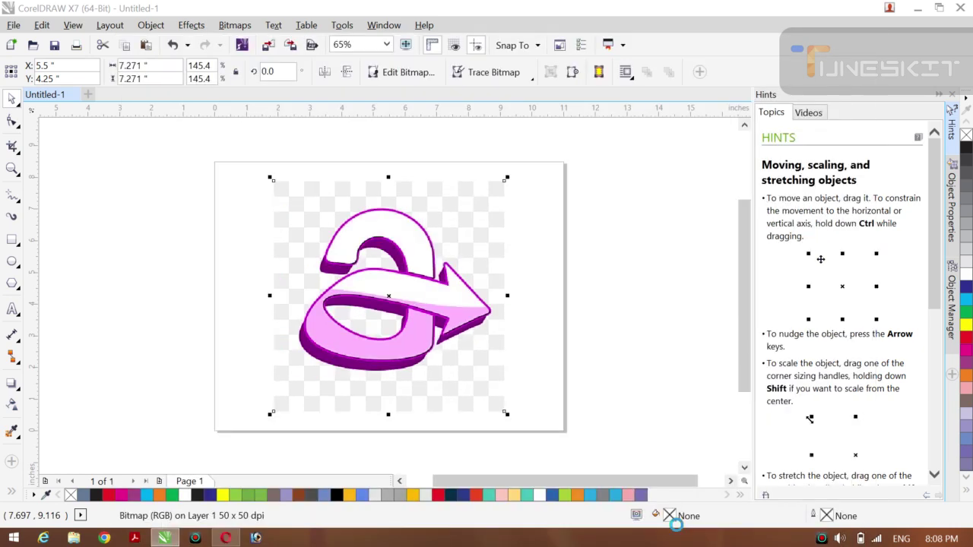
# Move the traced group about 6.5 inches to the left of the bitmap and delete the original bitmap
pyautogui.click(469, 341)
pyautogui.moveTo(210, 309); pyautogui.dragTo(209, 309)
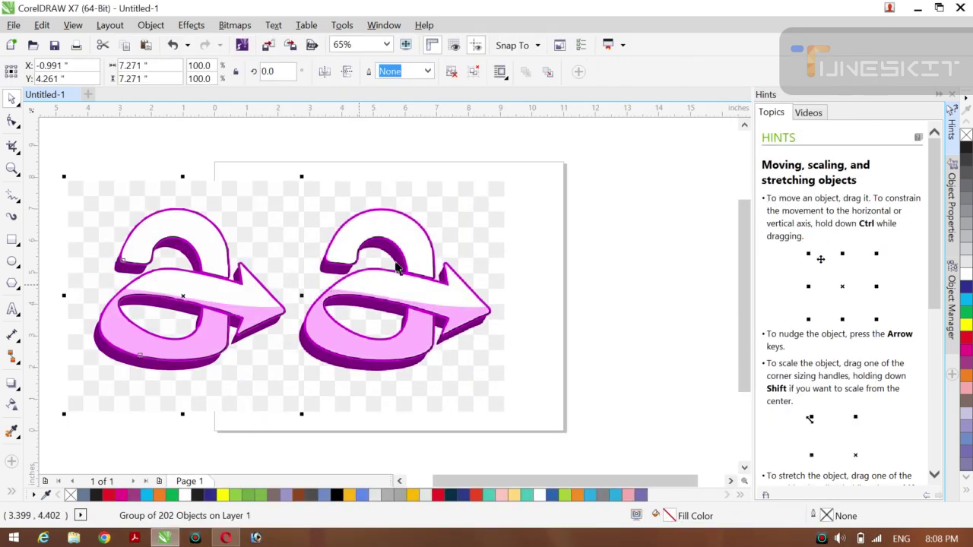
pyautogui.click(428, 227)
pyautogui.rightClick(428, 227)
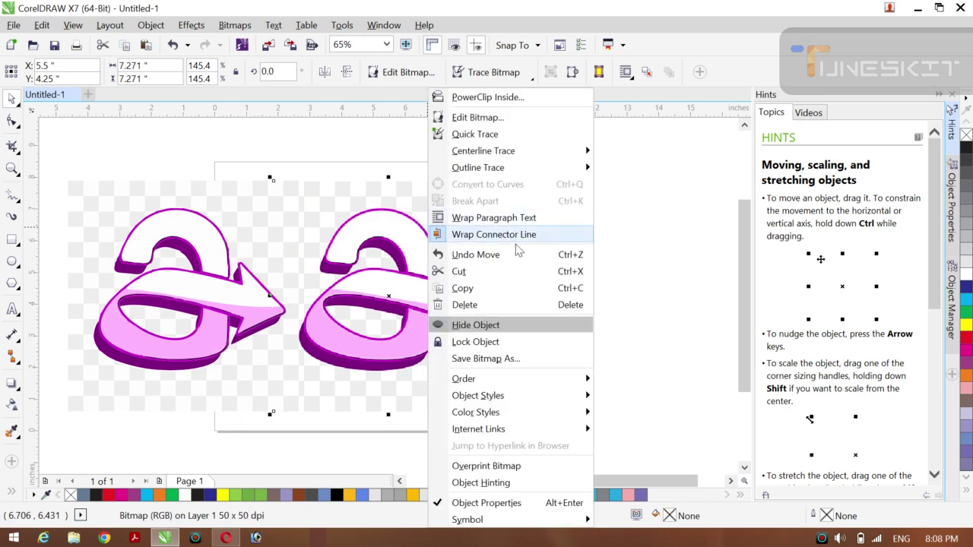
pyautogui.press('Return')
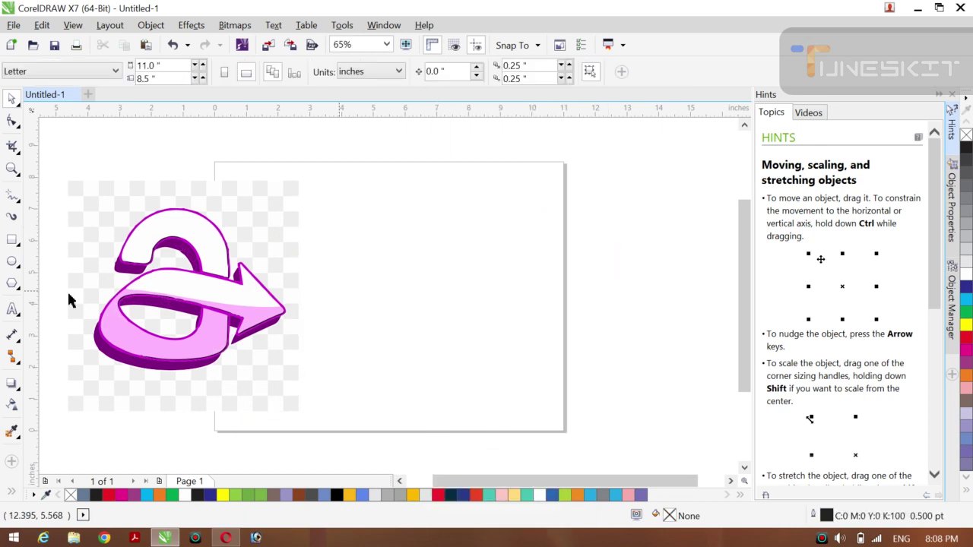
# Centre the traced logo group on the page and ungroup its objects
pyautogui.click(178, 284)
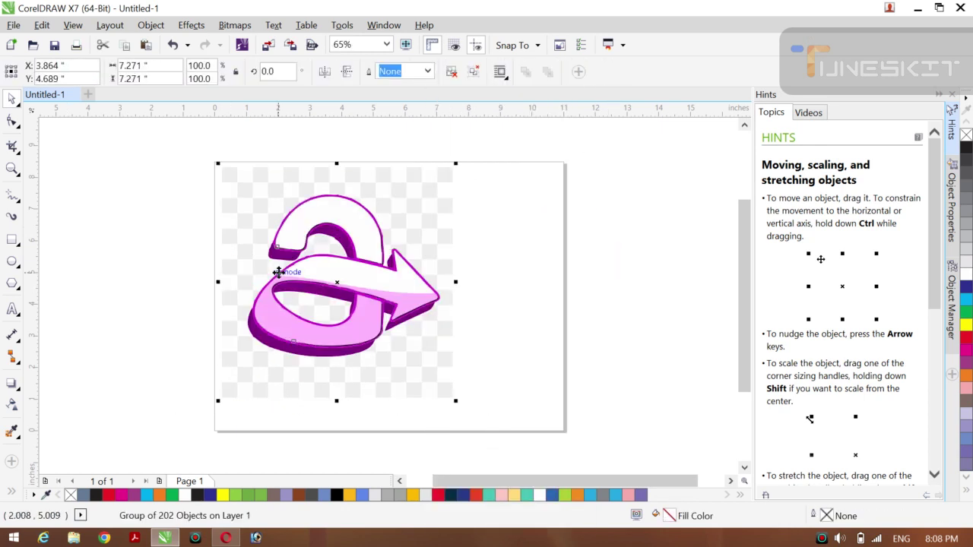
pyautogui.moveTo(279, 271); pyautogui.dragTo(332, 285)
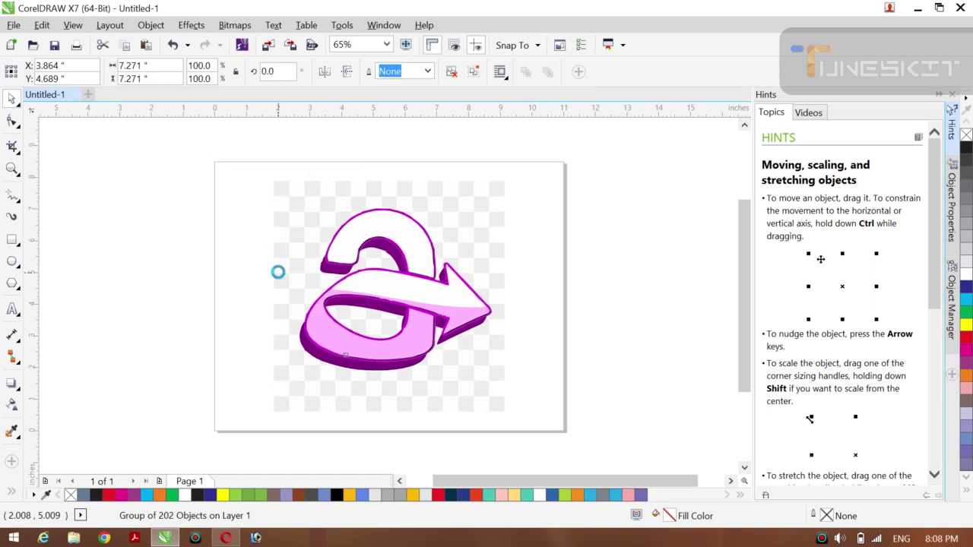
pyautogui.rightClick(332, 285)
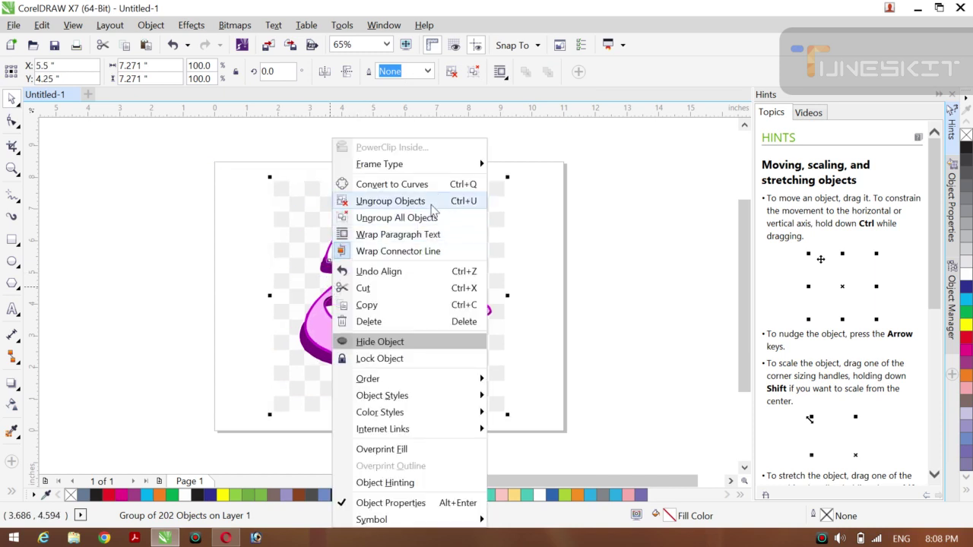
pyautogui.click(429, 202)
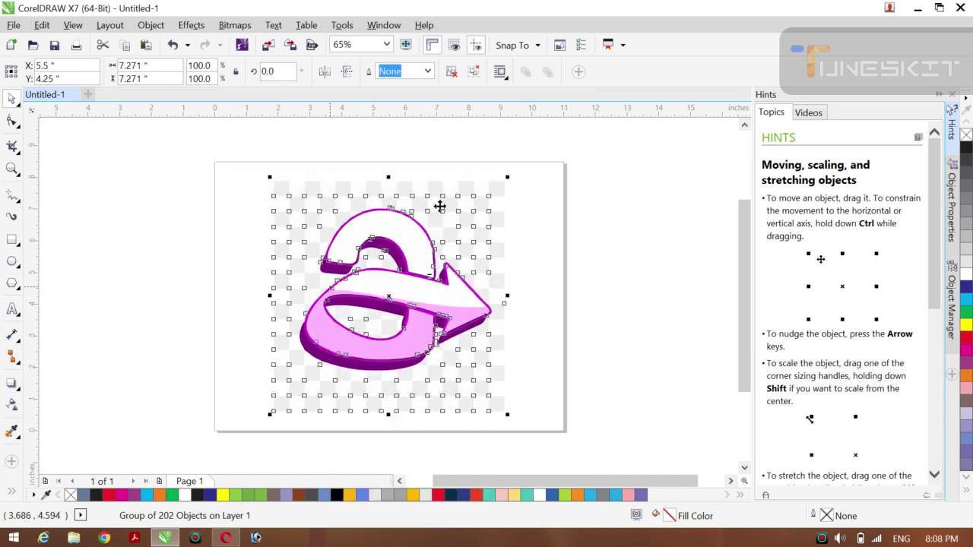
pyautogui.click(408, 277)
pyautogui.click(201, 298)
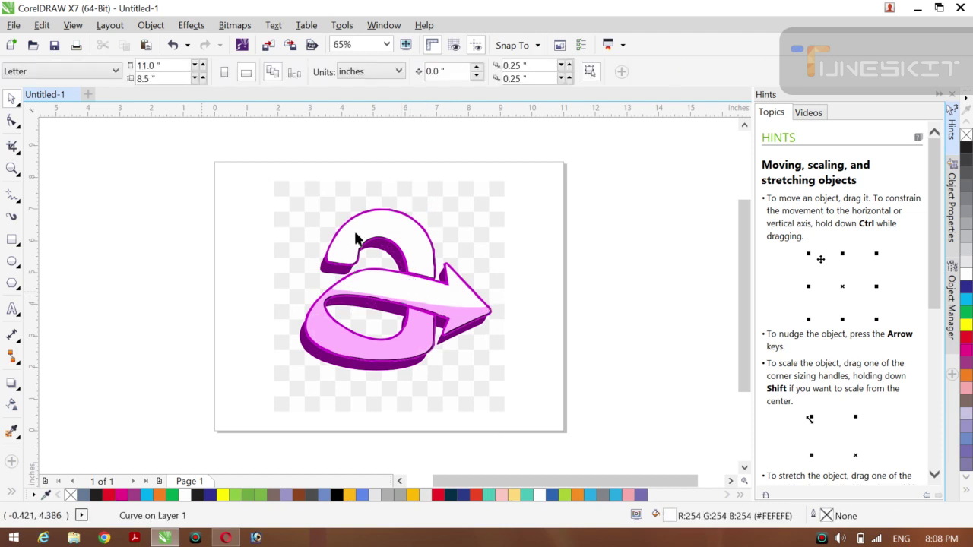
# Delete the checkered background squares across the upper part of the traced image, around the top of the arch
pyautogui.press('Delete')
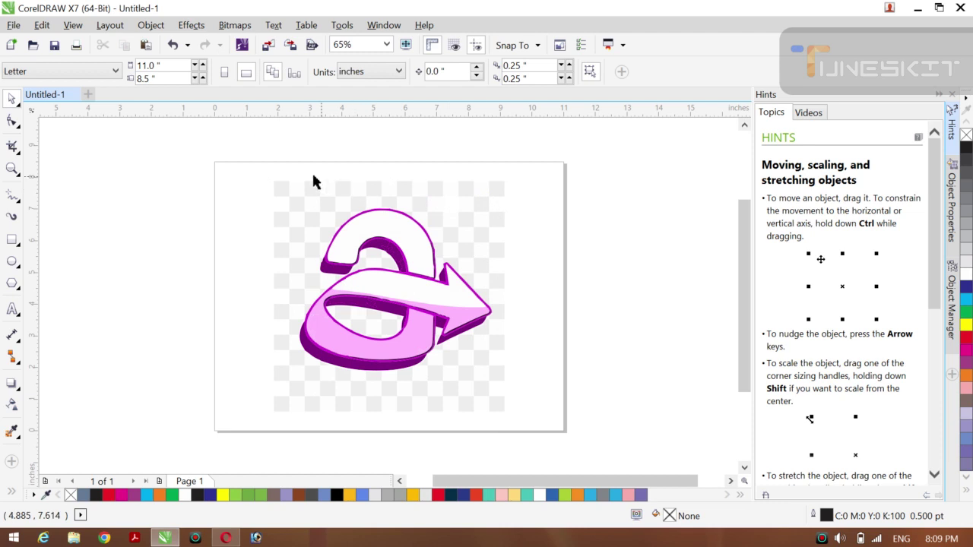
pyautogui.moveTo(241, 159); pyautogui.dragTo(525, 248)
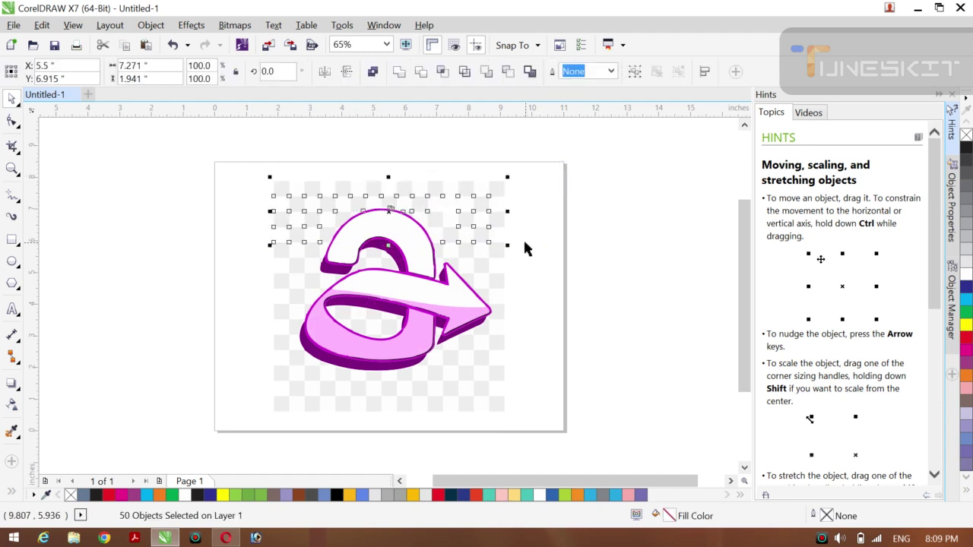
pyautogui.press('Delete')
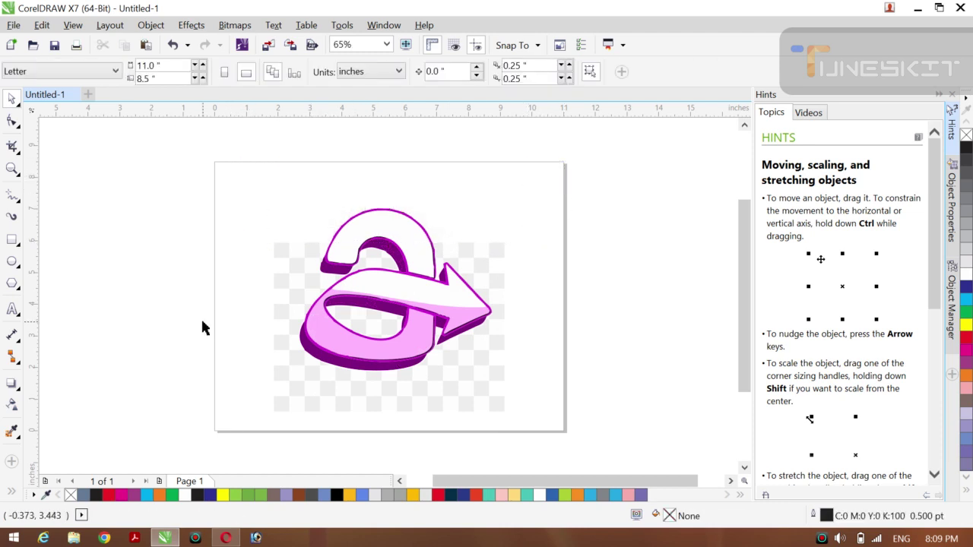
# Try to delete all objects enclosed by a selection area over the lower-left background squares, and undo the deletion
pyautogui.moveTo(182, 326); pyautogui.dragTo(361, 403)
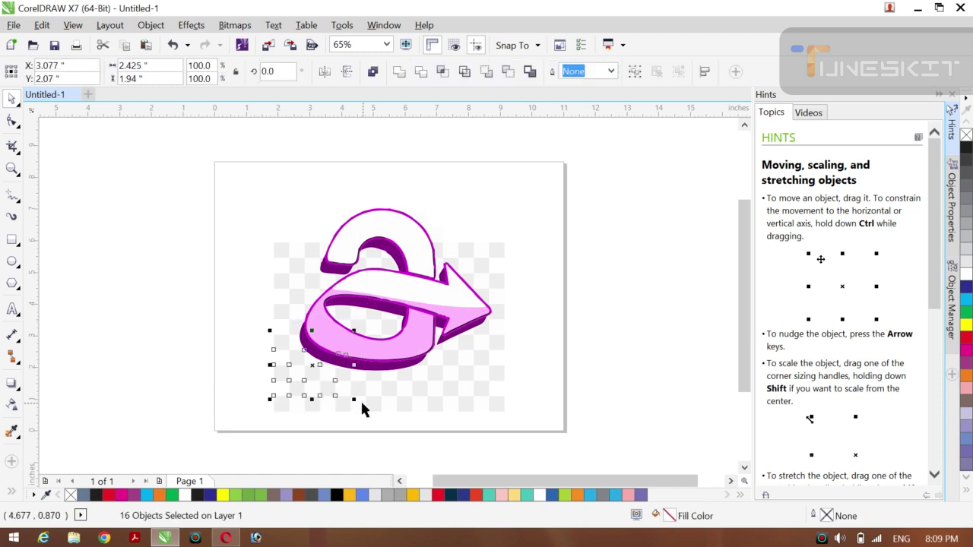
pyautogui.press('Delete')
pyautogui.hotkey('ctrl', 'z')
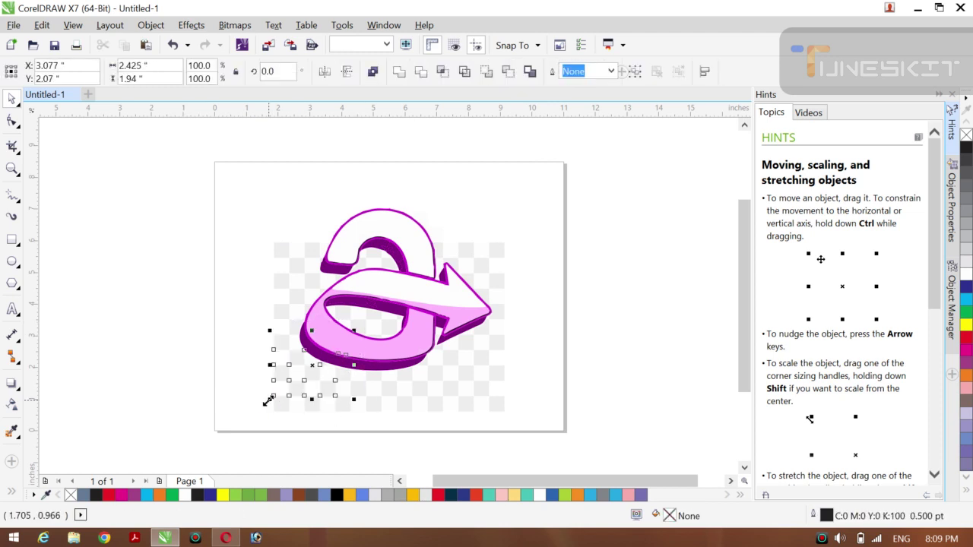
pyautogui.click(79, 304)
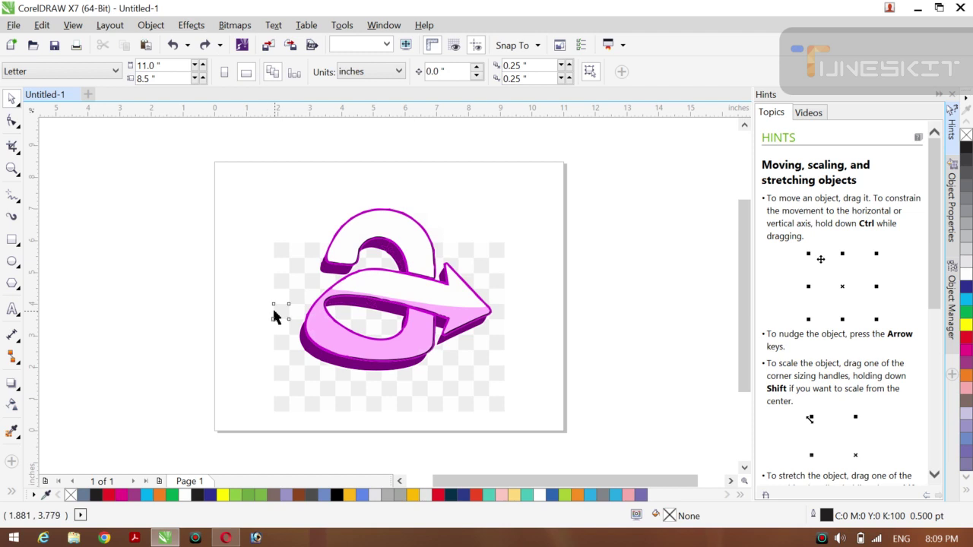
# Select individual grey background squares along the left side and just below the logo, and delete them
pyautogui.click(275, 316)
pyautogui.keyDown('shift'); pyautogui.click(282, 359); pyautogui.keyUp('shift')
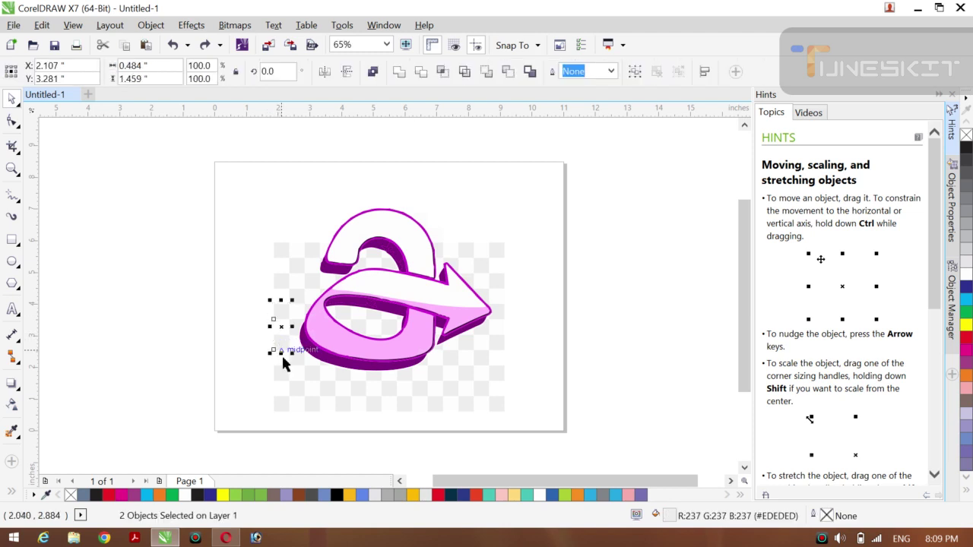
pyautogui.keyDown('shift'); pyautogui.click(282, 368); pyautogui.keyUp('shift')
pyautogui.keyDown('shift'); pyautogui.click(301, 386); pyautogui.keyUp('shift')
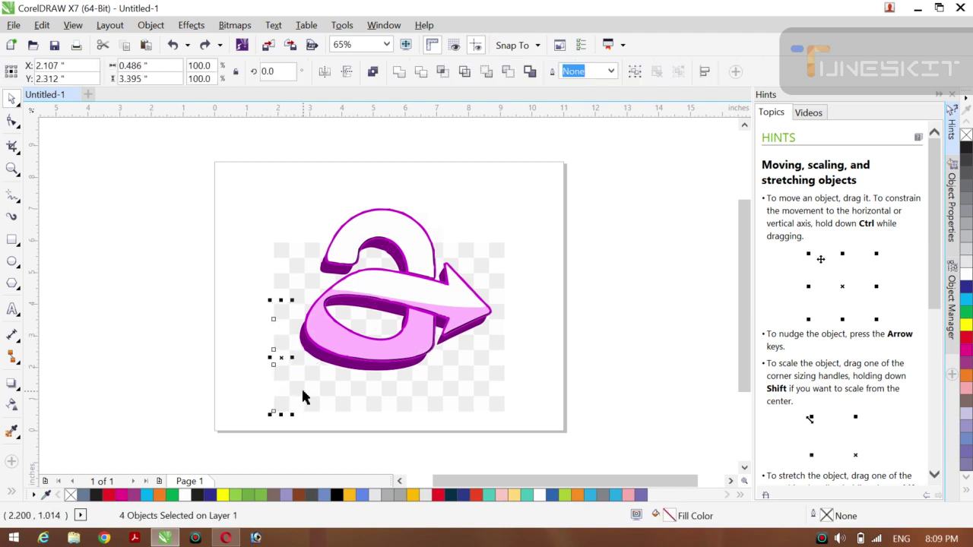
pyautogui.keyDown('shift'); pyautogui.click(308, 391); pyautogui.keyUp('shift')
pyautogui.keyDown('shift'); pyautogui.click(327, 396); pyautogui.keyUp('shift')
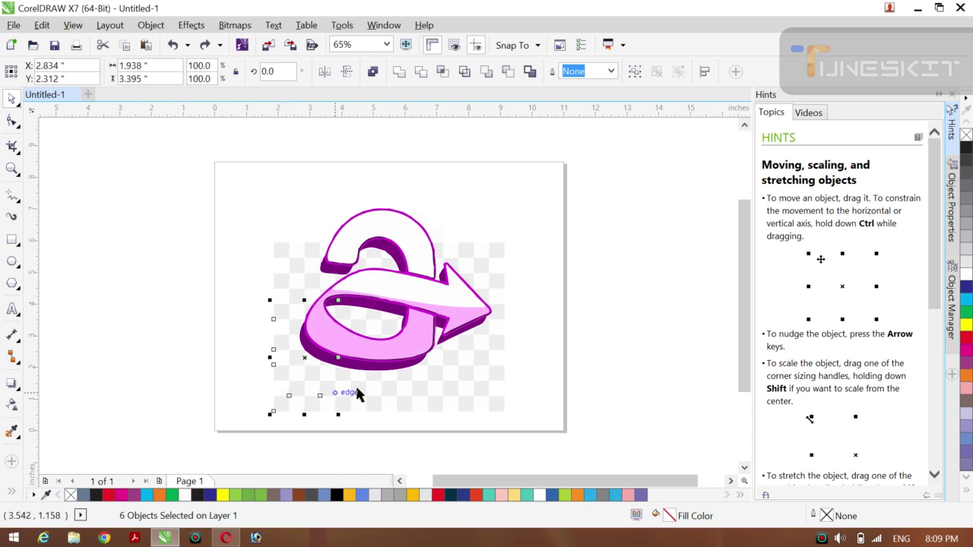
pyautogui.keyDown('shift'); pyautogui.click(386, 393); pyautogui.keyUp('shift')
pyautogui.keyDown('shift'); pyautogui.click(387, 388); pyautogui.keyUp('shift')
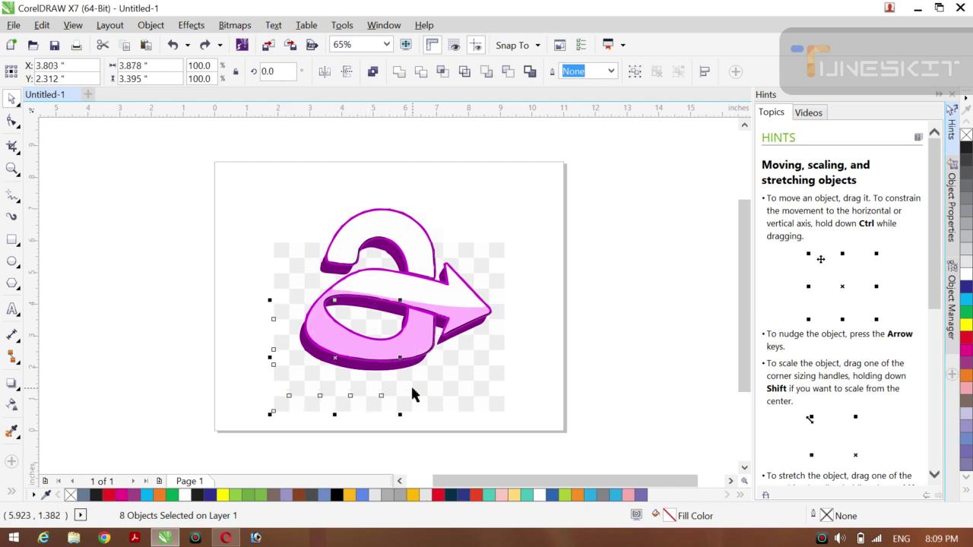
pyautogui.keyDown('shift'); pyautogui.click(410, 389); pyautogui.keyUp('shift')
pyautogui.keyDown('shift'); pyautogui.click(441, 372); pyautogui.keyUp('shift')
pyautogui.click(436, 366)
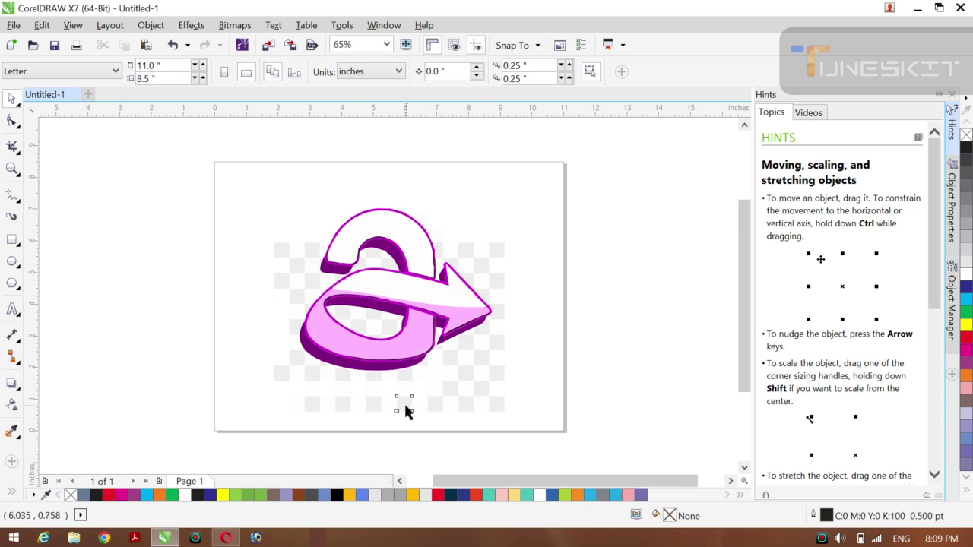
# Select nine grey background squares from below the logo up past the arrowhead's right side, and delete them
pyautogui.click(404, 404)
pyautogui.keyDown('shift'); pyautogui.click(451, 393); pyautogui.keyUp('shift')
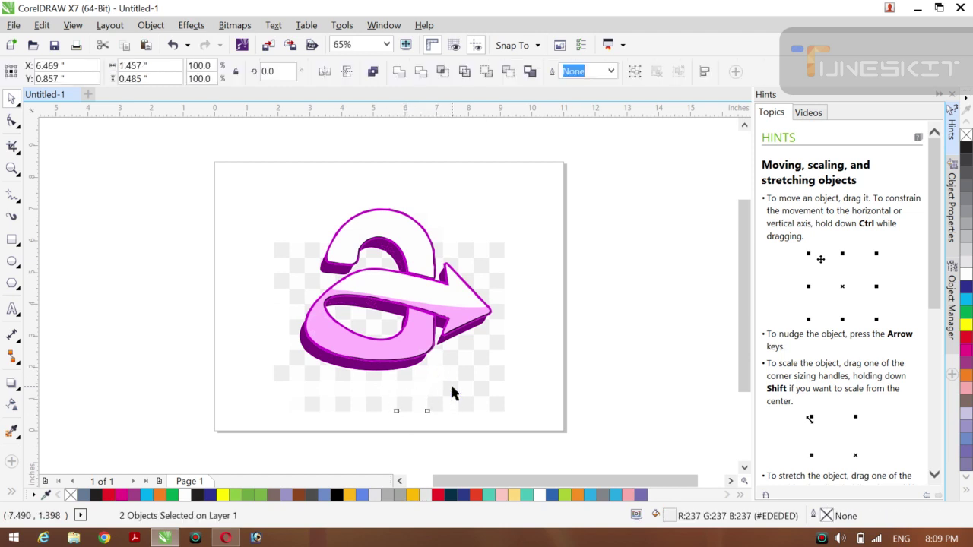
pyautogui.keyDown('shift'); pyautogui.click(462, 380); pyautogui.keyUp('shift')
pyautogui.keyDown('shift'); pyautogui.click(479, 359); pyautogui.keyUp('shift')
pyautogui.keyDown('shift'); pyautogui.click(482, 347); pyautogui.keyUp('shift')
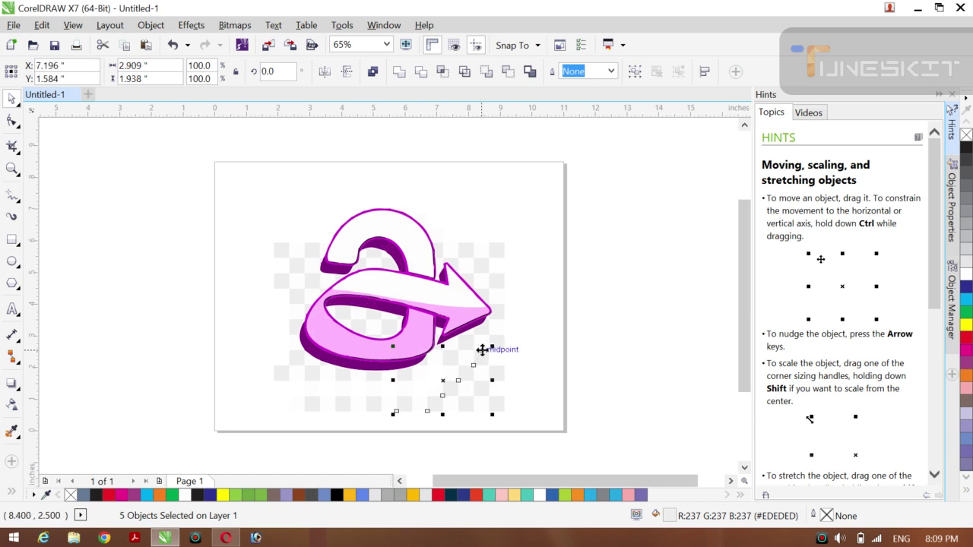
pyautogui.keyDown('shift'); pyautogui.click(495, 339); pyautogui.keyUp('shift')
pyautogui.keyDown('shift'); pyautogui.click(498, 311); pyautogui.keyUp('shift')
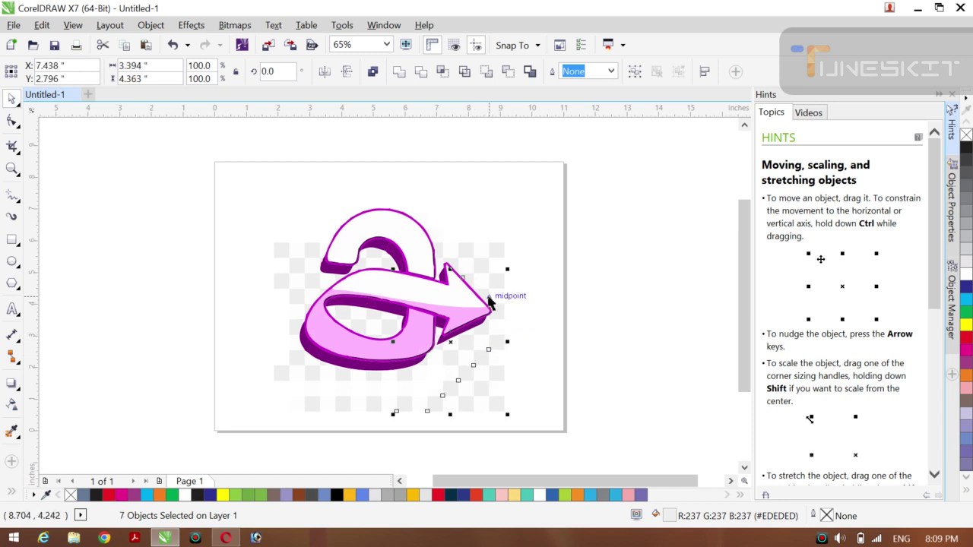
pyautogui.keyDown('shift'); pyautogui.click(450, 262); pyautogui.keyUp('shift')
pyautogui.keyDown('shift'); pyautogui.click(441, 251); pyautogui.keyUp('shift')
pyautogui.press('Escape')
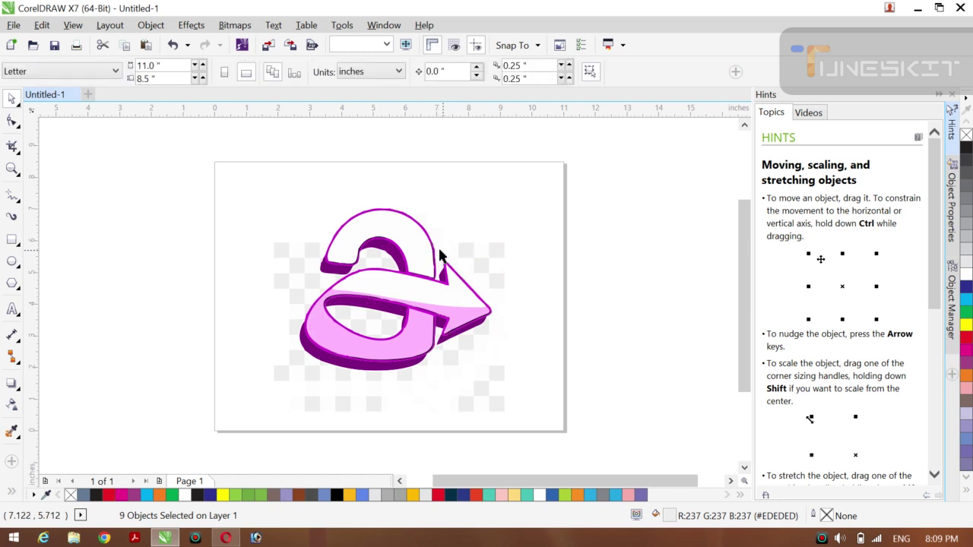
# Select the four remaining grey background squares above and beside the arrowhead's upper edge, and delete them
pyautogui.click(502, 286)
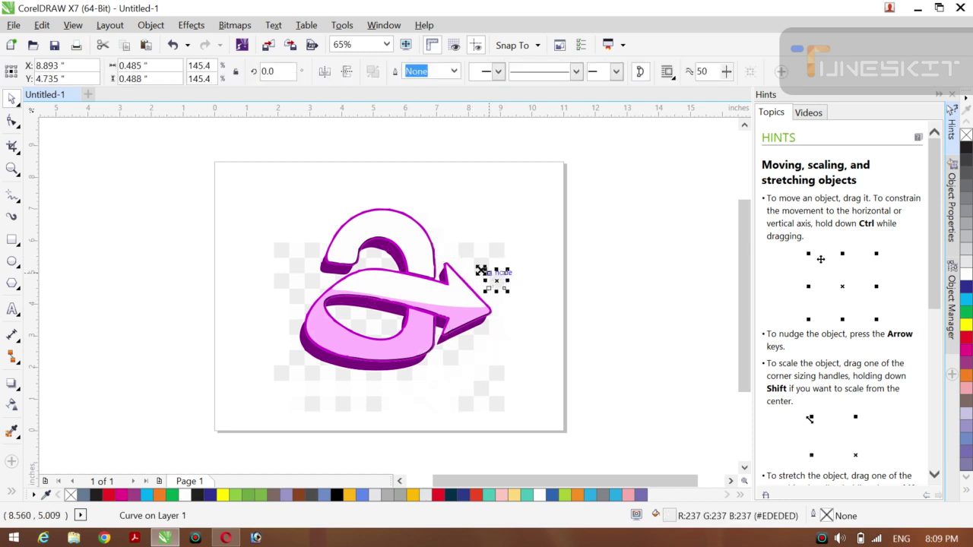
pyautogui.keyDown('shift'); pyautogui.click(471, 262); pyautogui.keyUp('shift')
pyautogui.keyDown('shift'); pyautogui.click(500, 256); pyautogui.keyUp('shift')
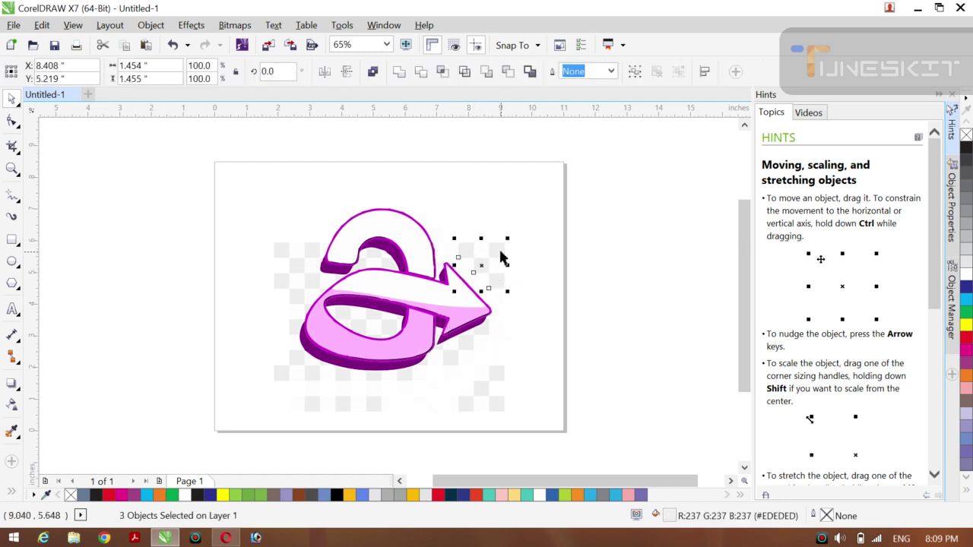
pyautogui.keyDown('shift'); pyautogui.click(502, 252); pyautogui.keyUp('shift')
pyautogui.press('Escape')
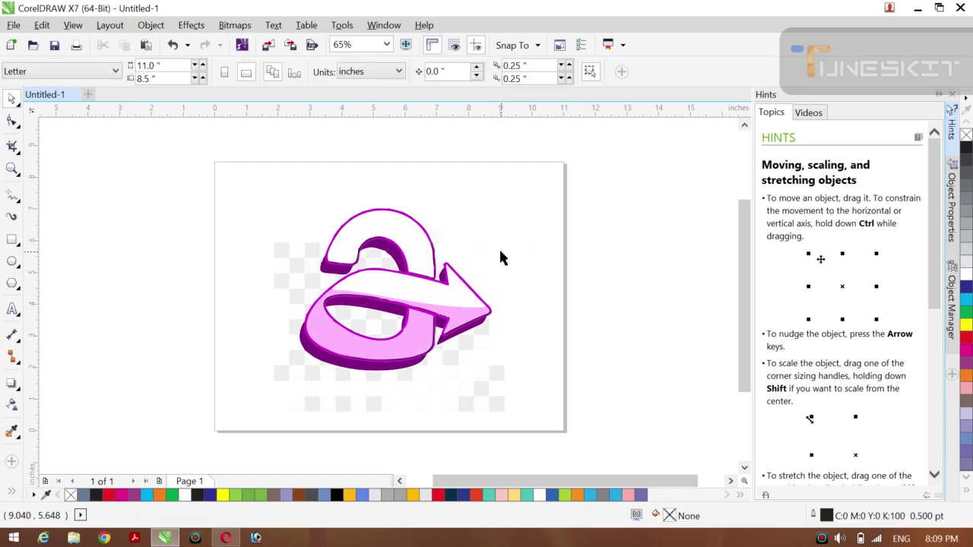
# Select nine grey background squares running down the outer left side of the logo, and delete them
pyautogui.click(305, 253)
pyautogui.keyDown('shift'); pyautogui.click(282, 255); pyautogui.keyUp('shift')
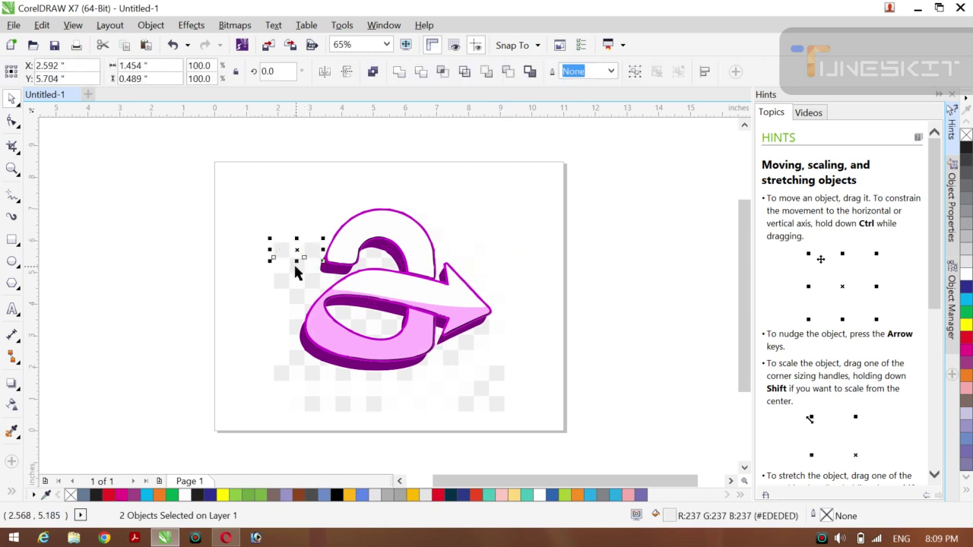
pyautogui.keyDown('shift'); pyautogui.click(290, 277); pyautogui.keyUp('shift')
pyautogui.keyDown('shift'); pyautogui.click(285, 286); pyautogui.keyUp('shift')
pyautogui.keyDown('shift'); pyautogui.click(311, 282); pyautogui.keyUp('shift')
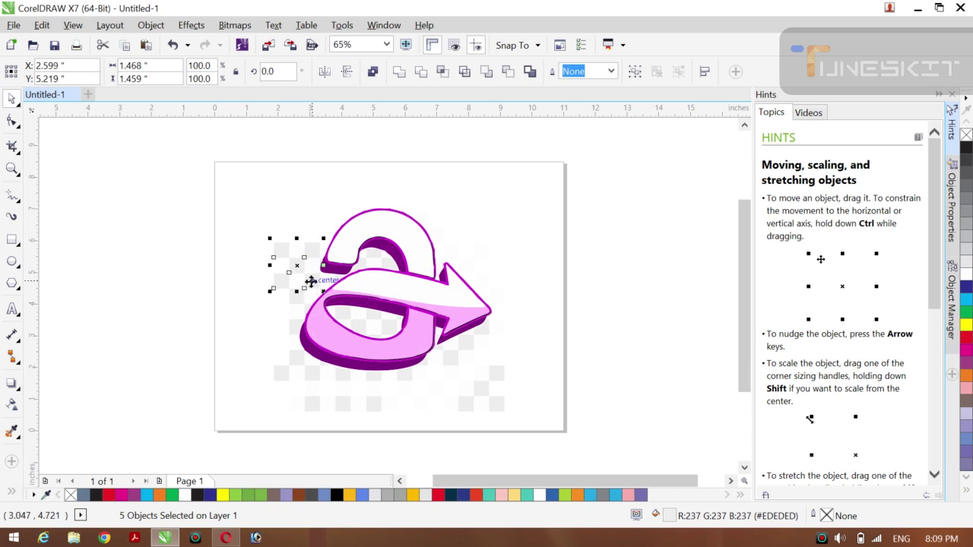
pyautogui.keyDown('shift'); pyautogui.click(296, 304); pyautogui.keyUp('shift')
pyautogui.keyDown('shift'); pyautogui.click(294, 344); pyautogui.keyUp('shift')
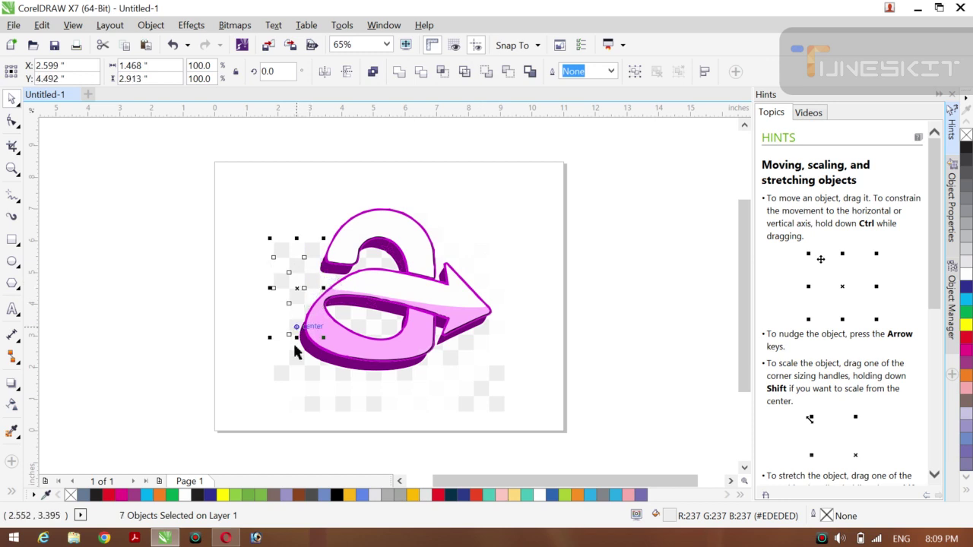
pyautogui.keyDown('shift'); pyautogui.click(294, 352); pyautogui.keyUp('shift')
pyautogui.keyDown('shift'); pyautogui.click(275, 376); pyautogui.keyUp('shift')
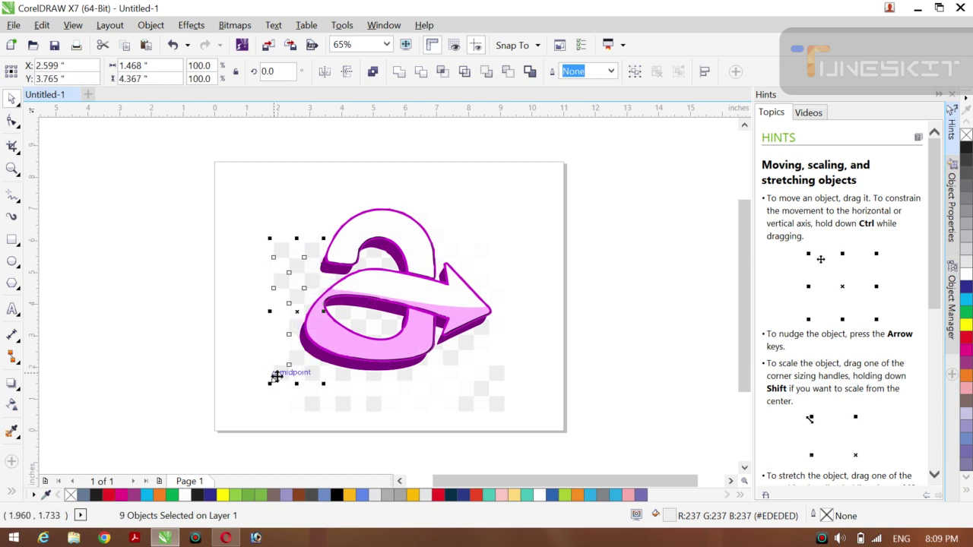
pyautogui.press('Escape')
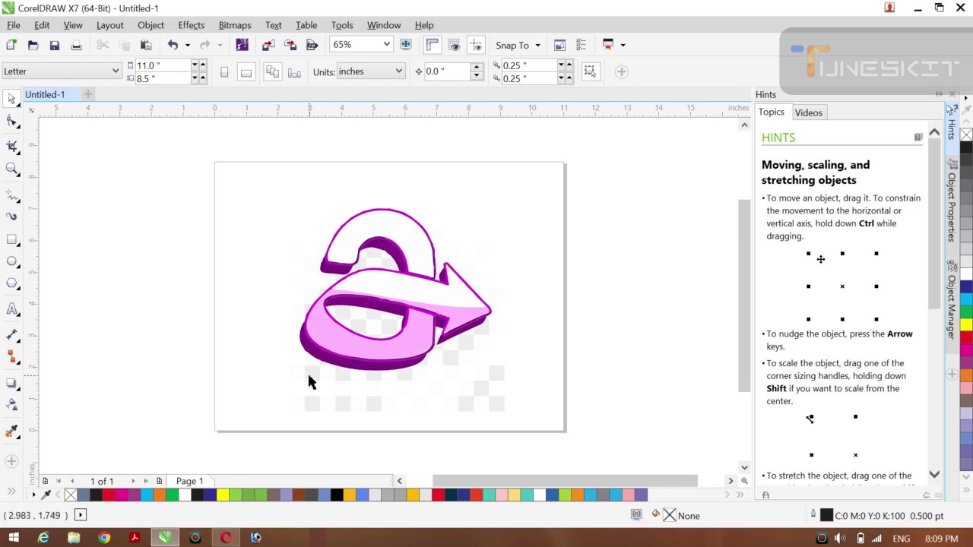
# Select the six grey background squares just below the logo's lower loop, and delete them
pyautogui.click(309, 381)
pyautogui.keyDown('shift'); pyautogui.click(335, 395); pyautogui.keyUp('shift')
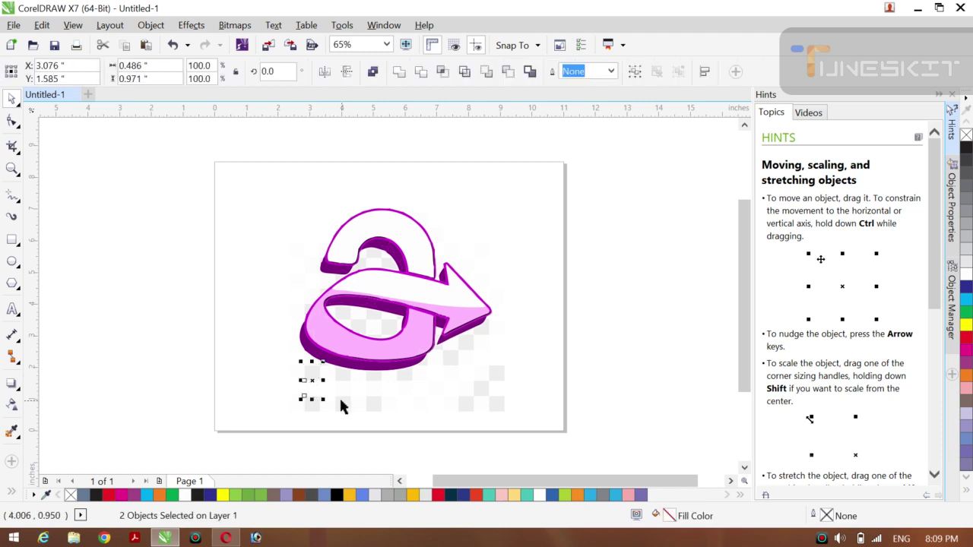
pyautogui.keyDown('shift'); pyautogui.click(339, 396); pyautogui.keyUp('shift')
pyautogui.keyDown('shift'); pyautogui.click(339, 377); pyautogui.keyUp('shift')
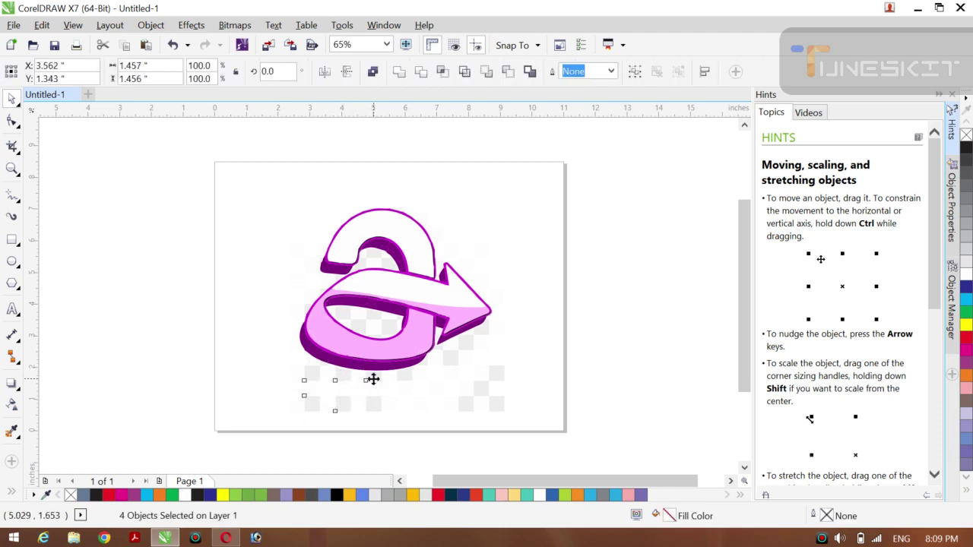
pyautogui.keyDown('shift'); pyautogui.click(403, 378); pyautogui.keyUp('shift')
pyautogui.keyDown('shift'); pyautogui.click(408, 375); pyautogui.keyUp('shift')
pyautogui.click(408, 380)
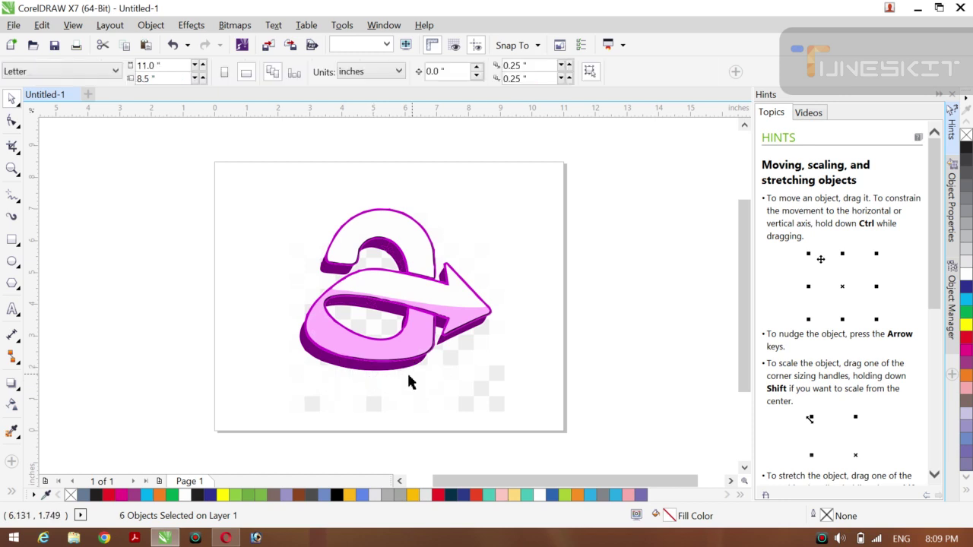
# Delete the grey squares in the lowest background row together with those running up beneath the arrowhead
pyautogui.click(313, 409)
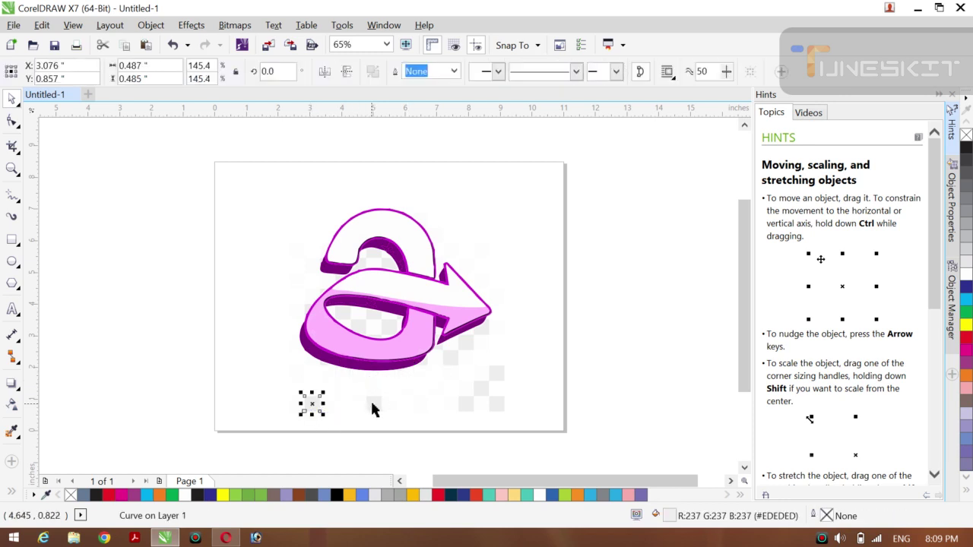
pyautogui.keyDown('shift'); pyautogui.click(373, 404); pyautogui.keyUp('shift')
pyautogui.keyDown('shift'); pyautogui.click(467, 402); pyautogui.keyUp('shift')
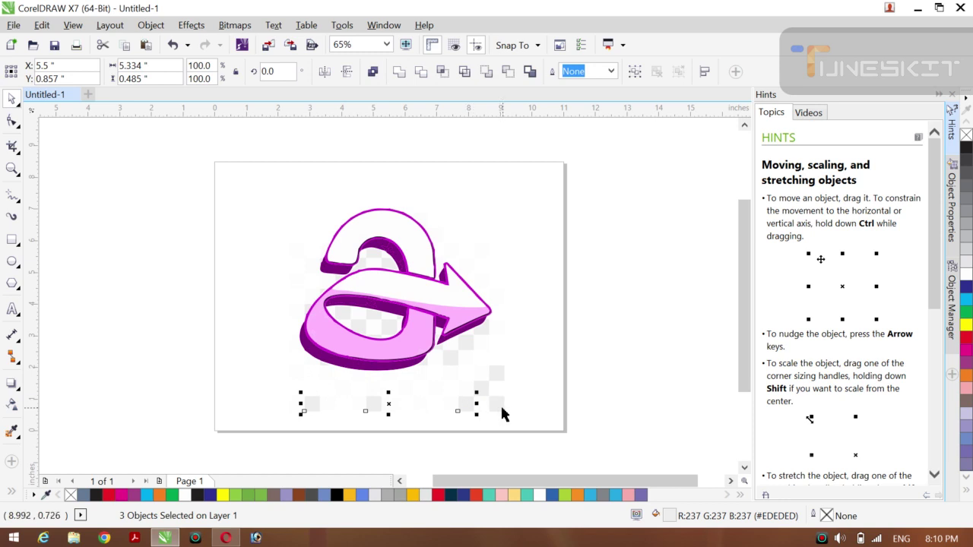
pyautogui.keyDown('shift'); pyautogui.click(500, 404); pyautogui.keyUp('shift')
pyautogui.keyDown('shift'); pyautogui.click(499, 383); pyautogui.keyUp('shift')
pyautogui.keyDown('shift'); pyautogui.click(502, 372); pyautogui.keyUp('shift')
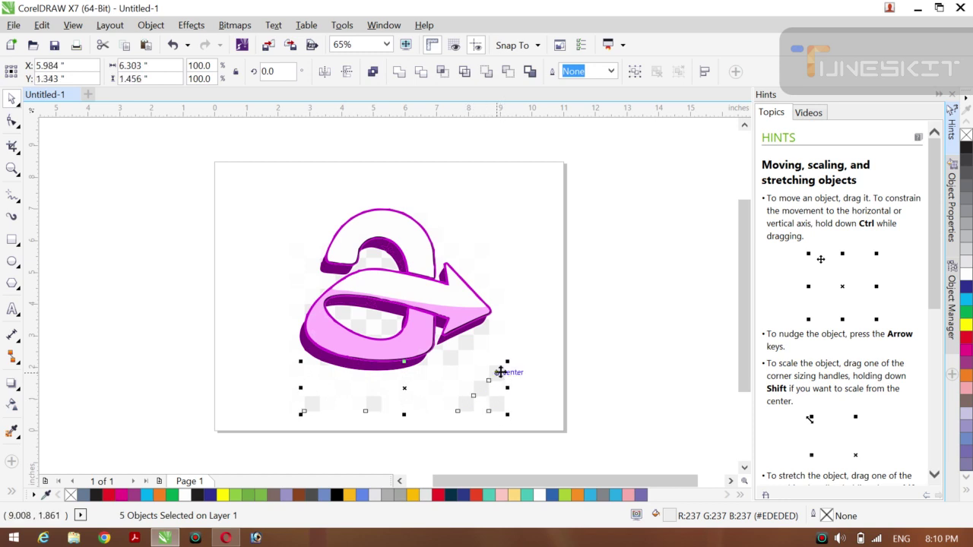
pyautogui.keyDown('shift'); pyautogui.click(447, 357); pyautogui.keyUp('shift')
pyautogui.keyDown('shift'); pyautogui.click(477, 331); pyautogui.keyUp('shift')
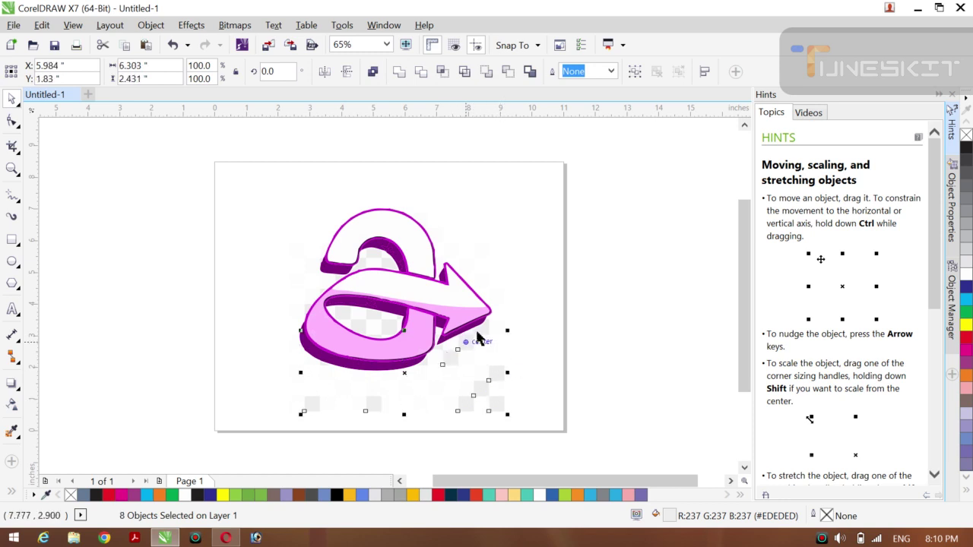
pyautogui.keyDown('shift'); pyautogui.click(484, 326); pyautogui.keyUp('shift')
pyautogui.press('Escape')
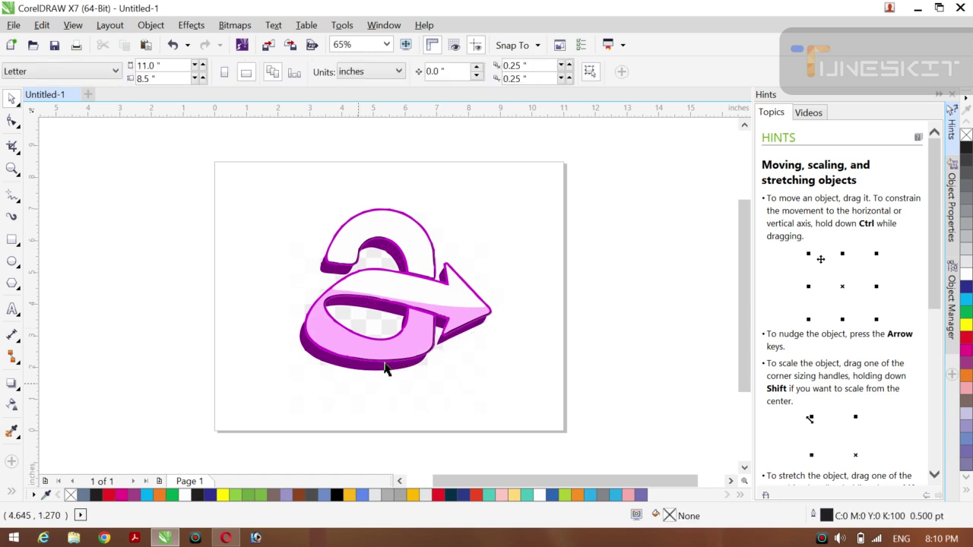
# Delete the grey background pieces beside the lower loop's right edge and inside its opening
pyautogui.click(425, 362)
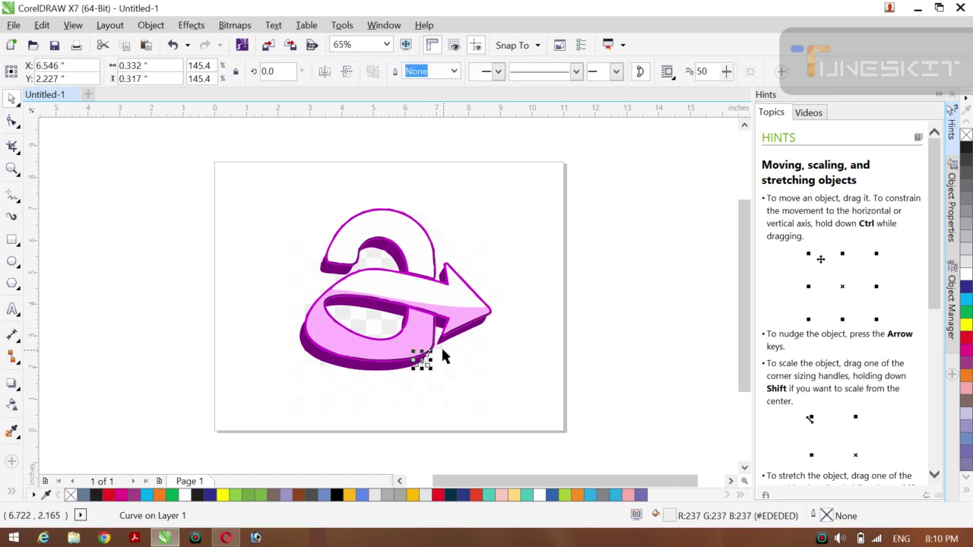
pyautogui.keyDown('shift'); pyautogui.click(438, 343); pyautogui.keyUp('shift')
pyautogui.keyDown('shift'); pyautogui.click(382, 321); pyautogui.keyUp('shift')
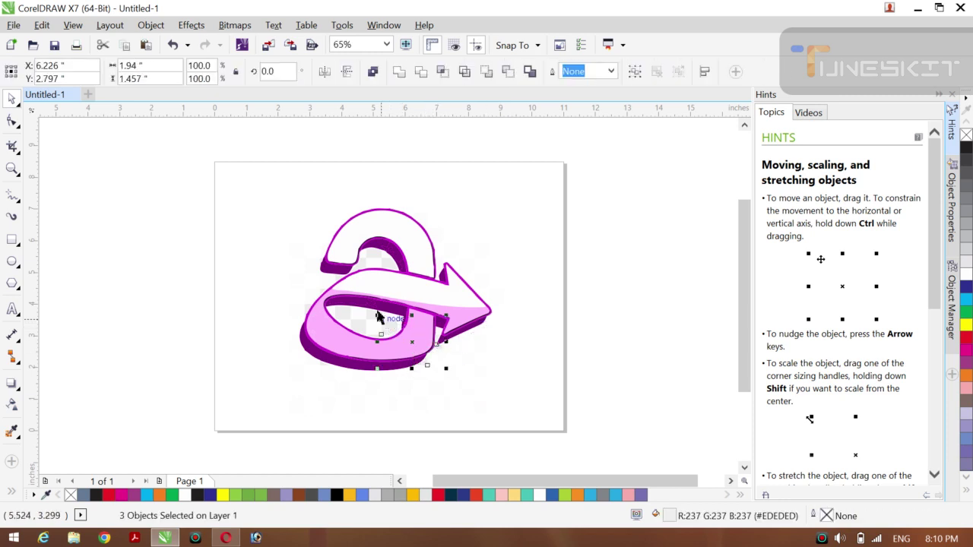
pyautogui.keyDown('shift'); pyautogui.click(367, 320); pyautogui.keyUp('shift')
pyautogui.keyDown('shift'); pyautogui.click(344, 322); pyautogui.keyUp('shift')
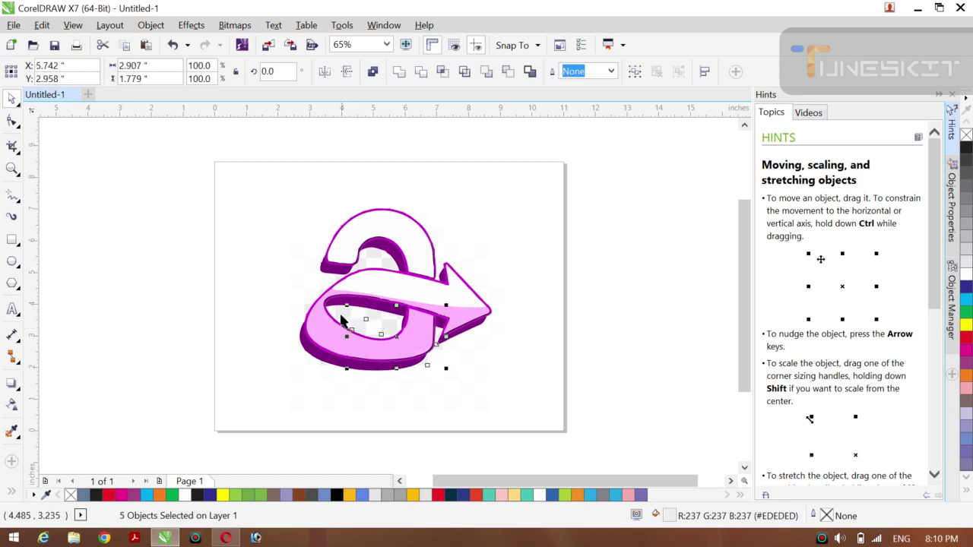
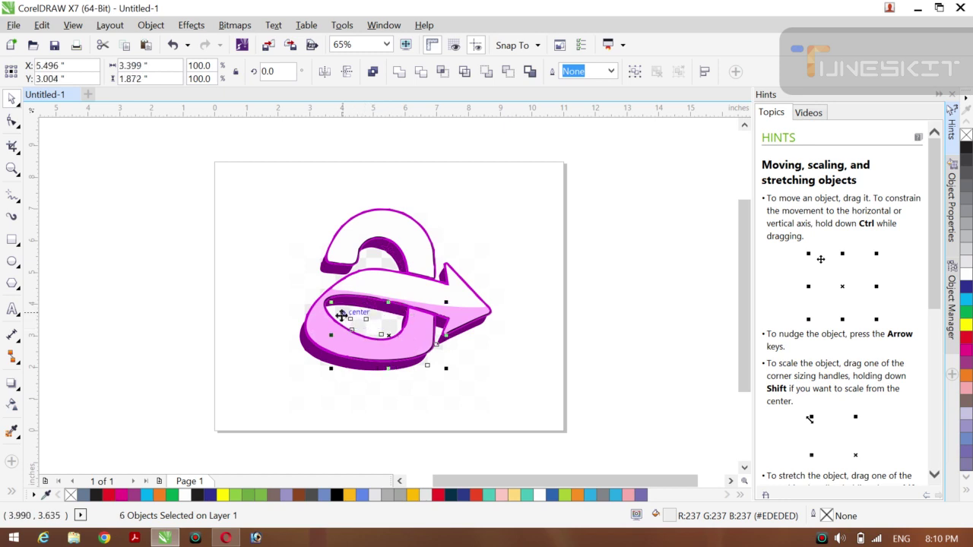
pyautogui.press('Escape')
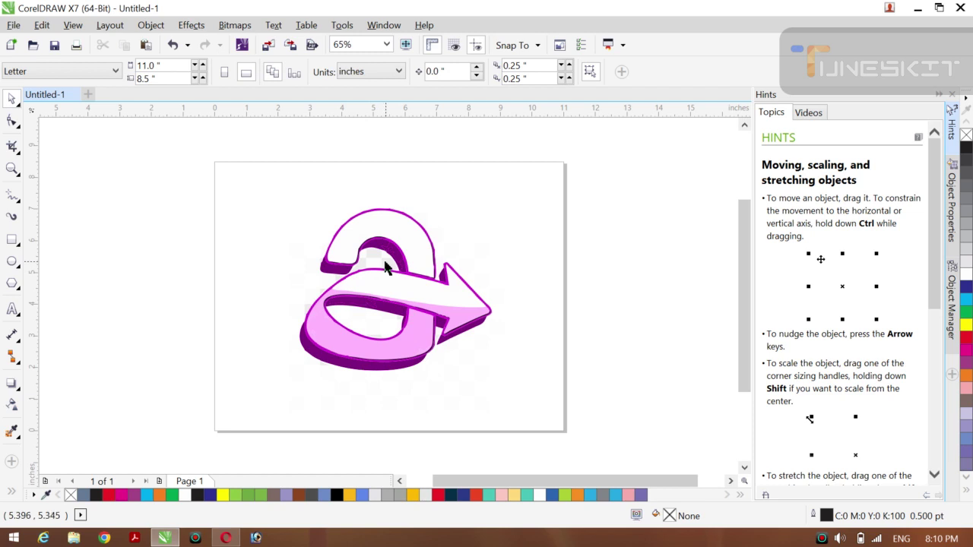
# Delete the grey background pieces inside the arch's opening and along the lower loop's upper-left edge
pyautogui.click(384, 266)
pyautogui.keyDown('shift'); pyautogui.click(365, 267); pyautogui.keyUp('shift')
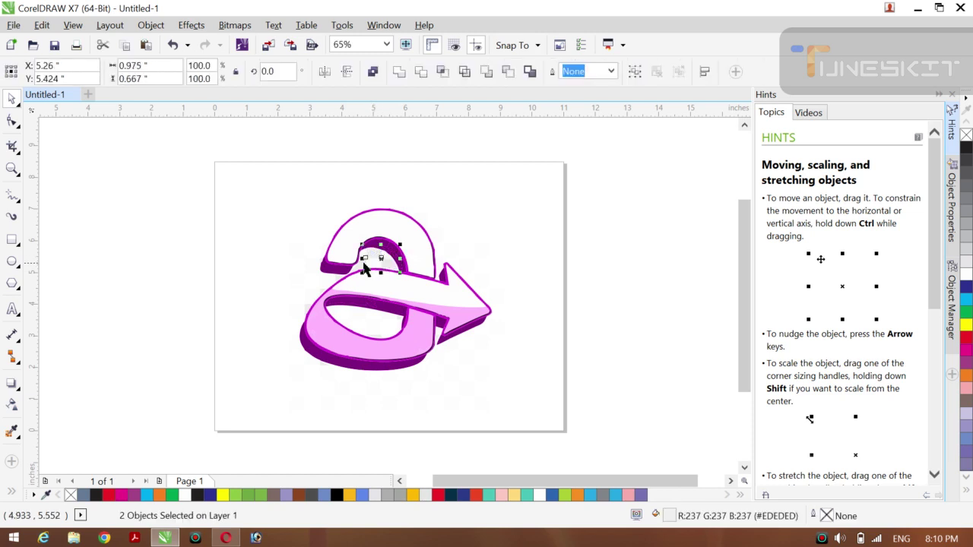
pyautogui.keyDown('shift'); pyautogui.click(343, 276); pyautogui.keyUp('shift')
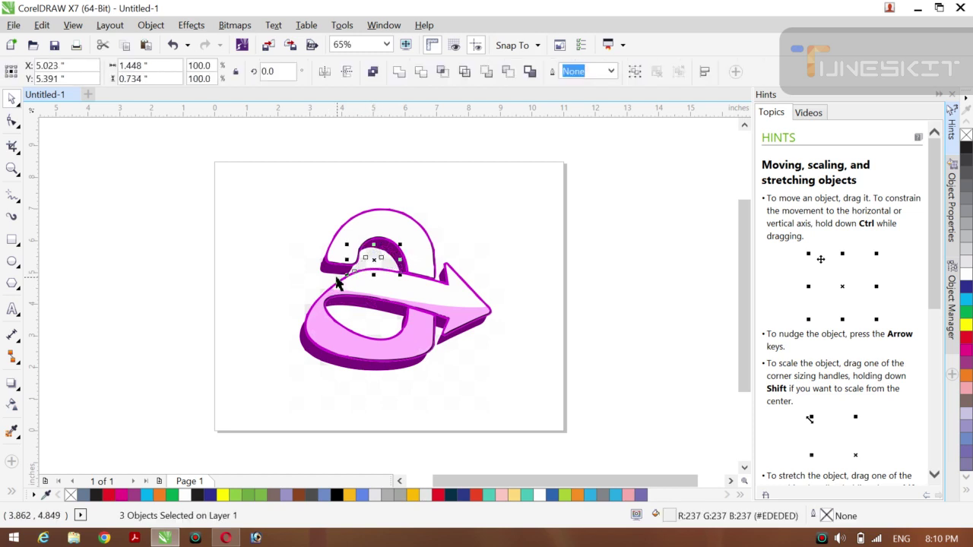
pyautogui.keyDown('shift'); pyautogui.click(333, 286); pyautogui.keyUp('shift')
pyautogui.keyDown('shift'); pyautogui.click(309, 313); pyautogui.keyUp('shift')
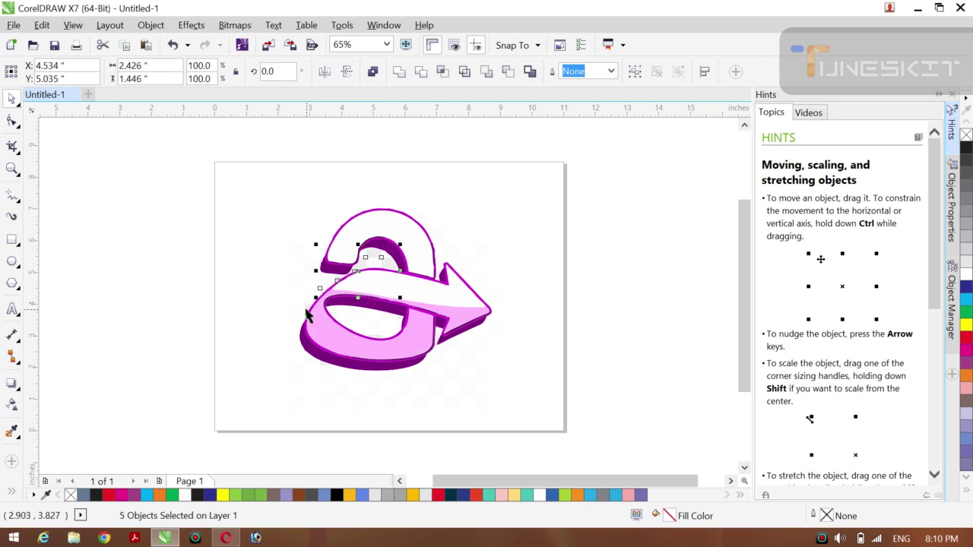
pyautogui.keyDown('shift'); pyautogui.click(313, 319); pyautogui.keyUp('shift')
pyautogui.press('Escape')
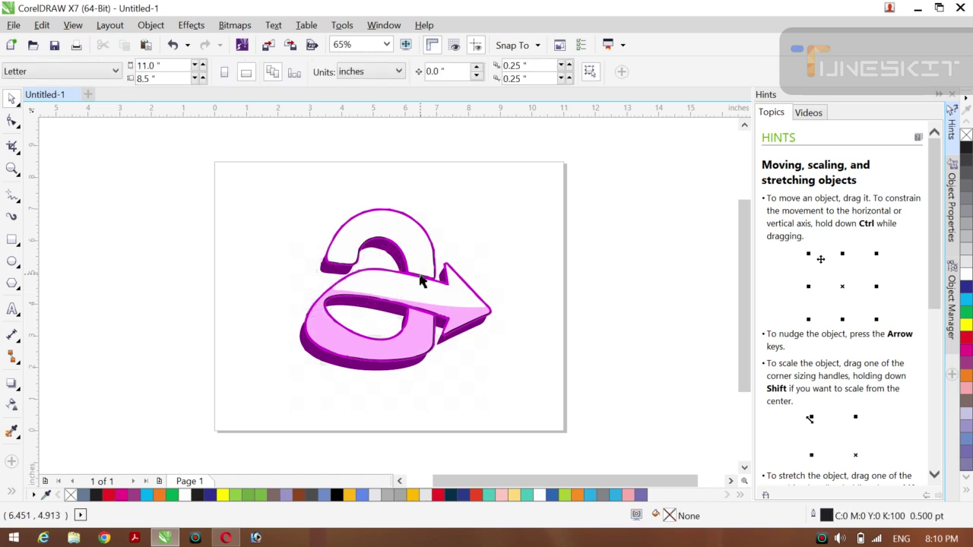
# Select the whole traced artwork to inspect its remaining pieces, and clear the selection
pyautogui.click(412, 244)
pyautogui.click(413, 284)
pyautogui.moveTo(152, 196)
pyautogui.mouseDown()
pyautogui.moveTo(462, 223)
pyautogui.moveTo(517, 398)
pyautogui.mouseUp()
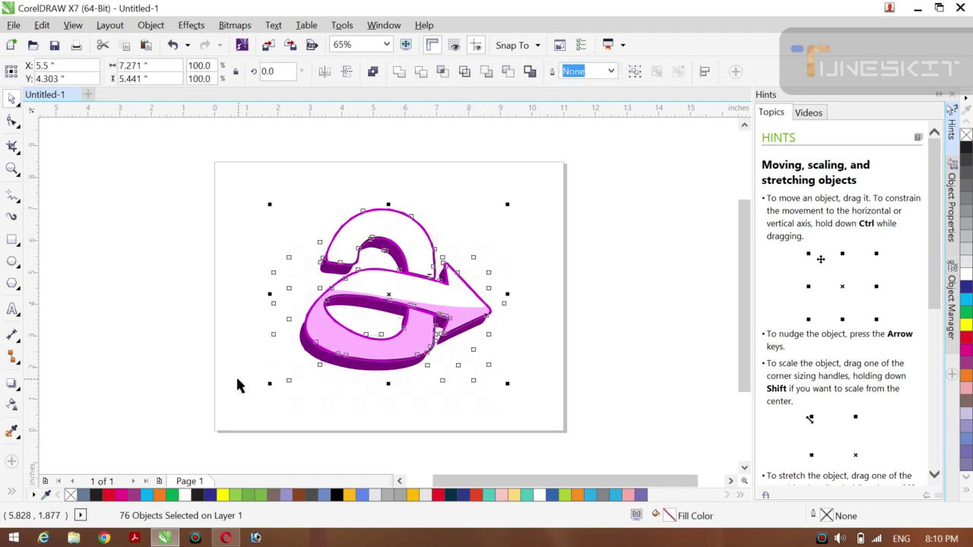
pyautogui.click(69, 365)
# Try to delete the pink face of the lower loop, and undo the deletion
pyautogui.click(334, 336)
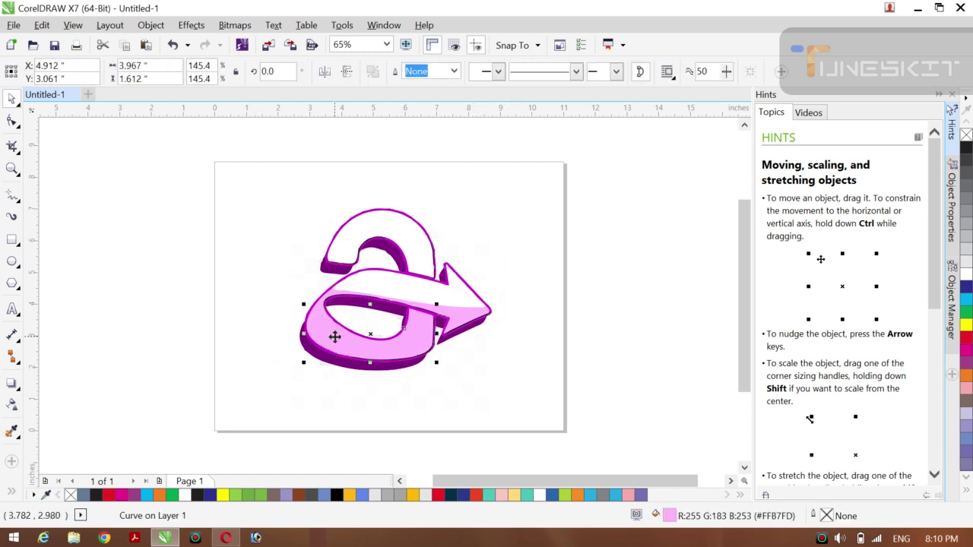
pyautogui.press('Delete')
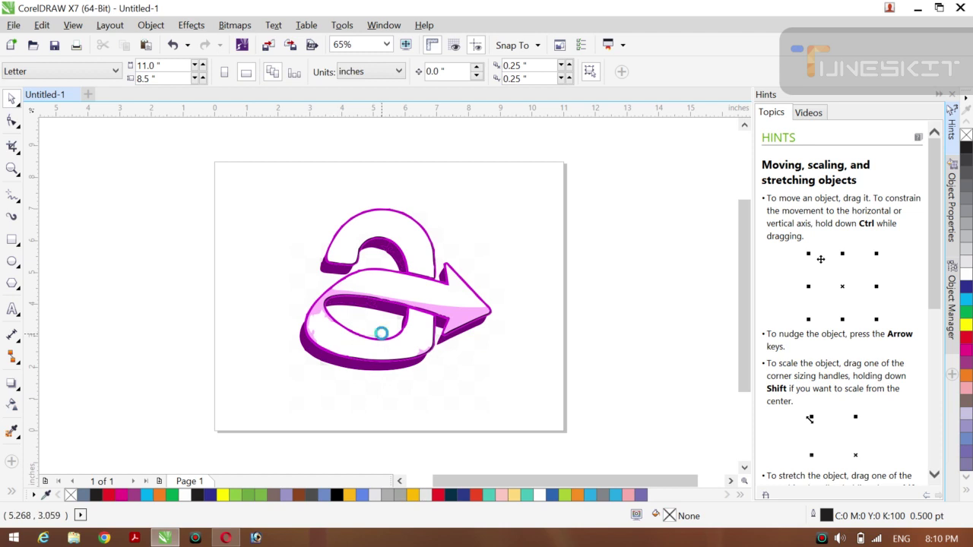
pyautogui.hotkey('ctrl', 'z')
pyautogui.click(179, 321)
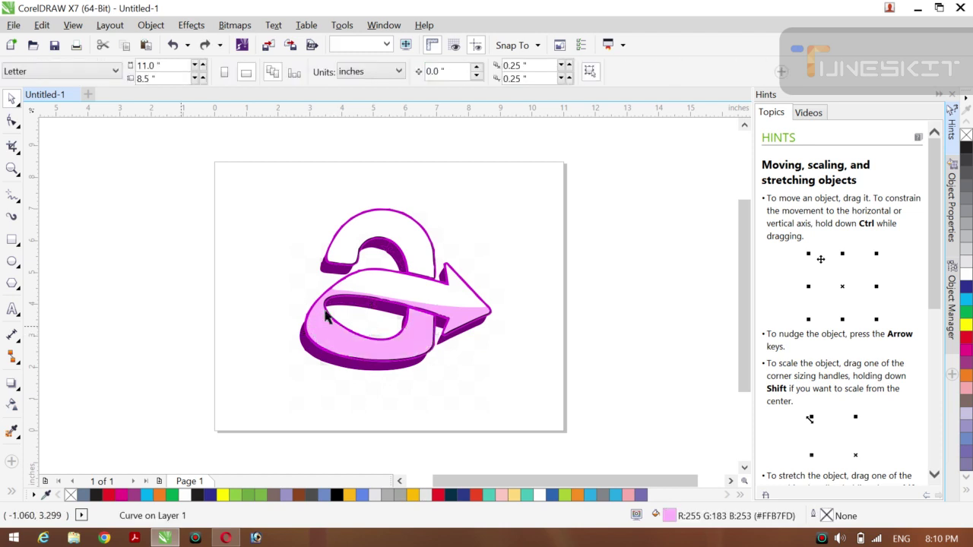
# Delete the two leftover background pieces inside the lower loop's opening
pyautogui.click(373, 341)
pyautogui.press('Escape')
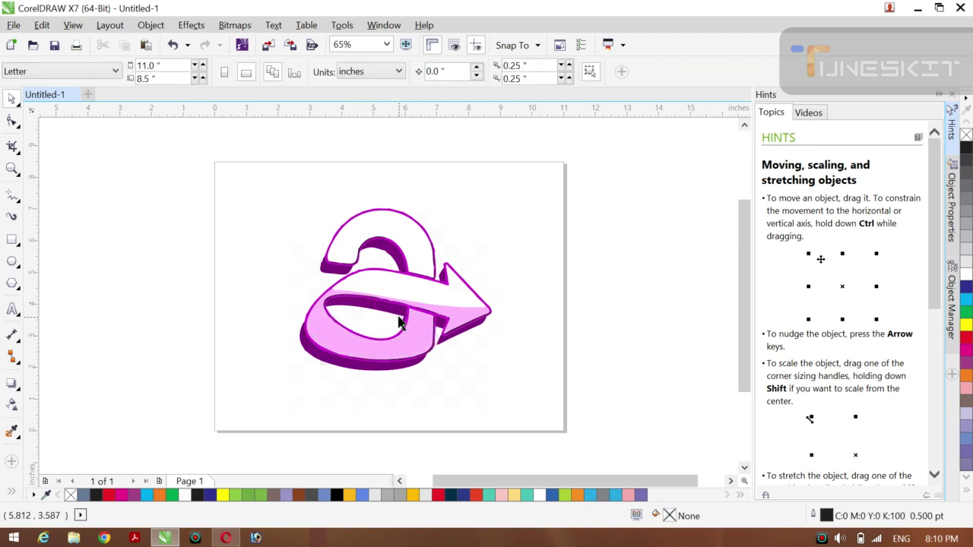
pyautogui.click(399, 322)
pyautogui.press('Escape')
# Select all traced objects of the logo, group them, and clear the selection
pyautogui.moveTo(173, 175); pyautogui.dragTo(530, 399)
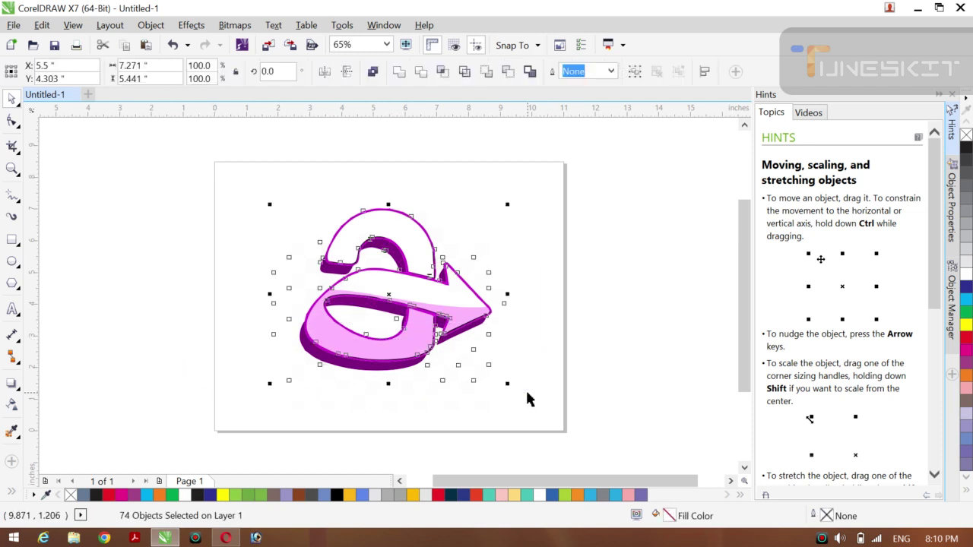
pyautogui.hotkey('ctrl', 'g')
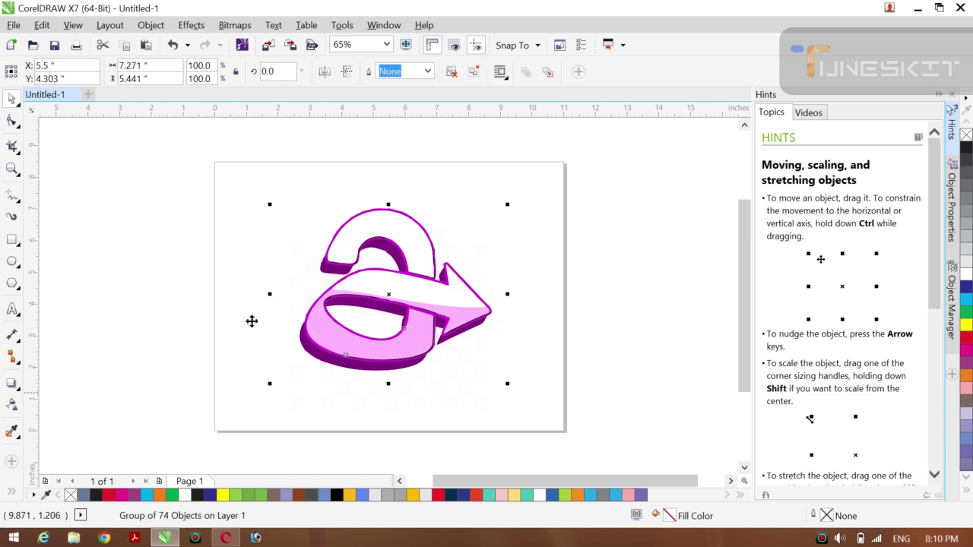
pyautogui.click(68, 302)
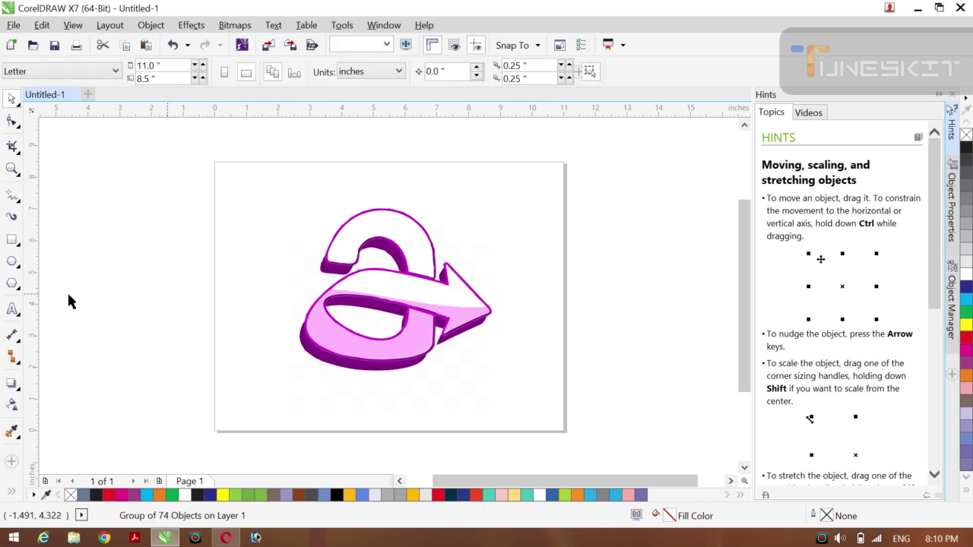
# Add a page-sized 11 by 8.5 inch rectangle behind the artwork and fill it with black
pyautogui.doubleClick(13, 238)
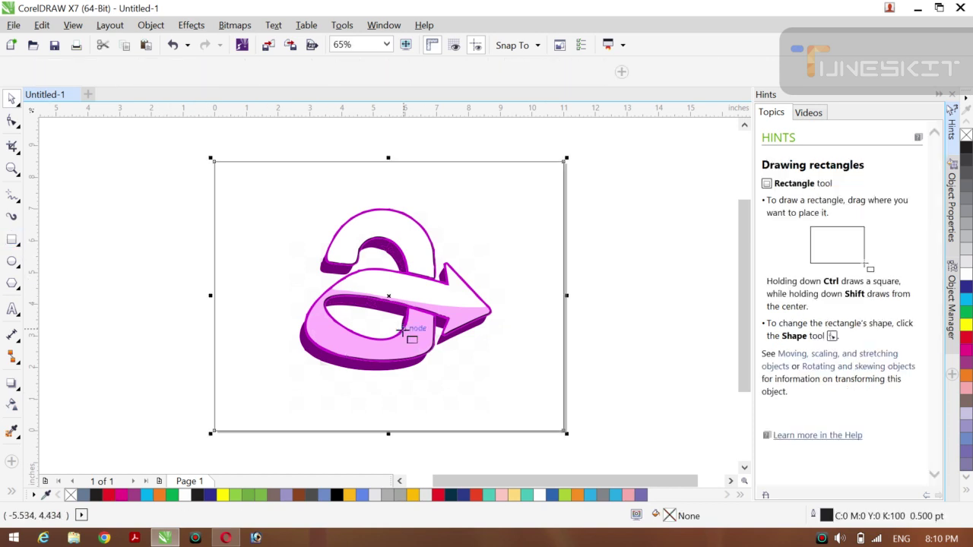
pyautogui.click(966, 148)
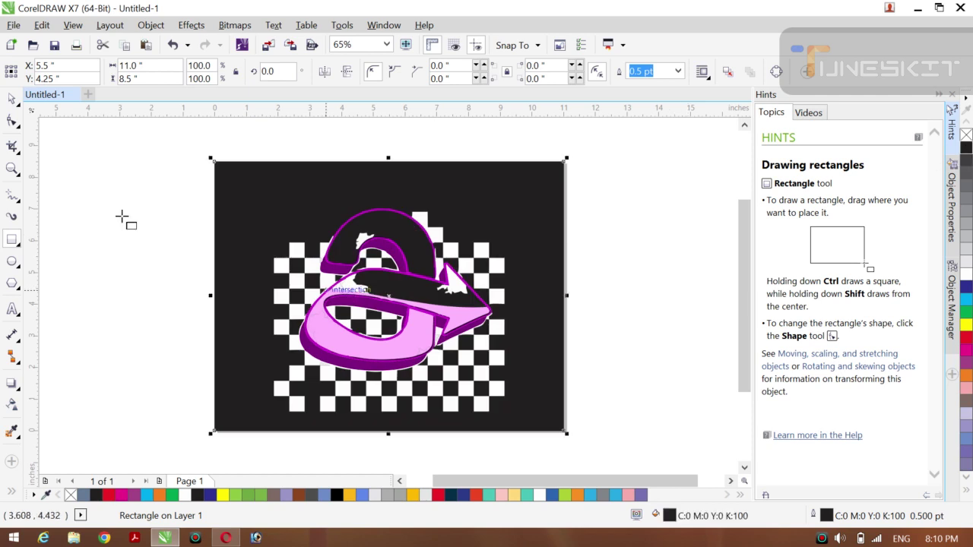
# Ungroup the traced logo into separate objects and clear the selection
pyautogui.click(20, 111)
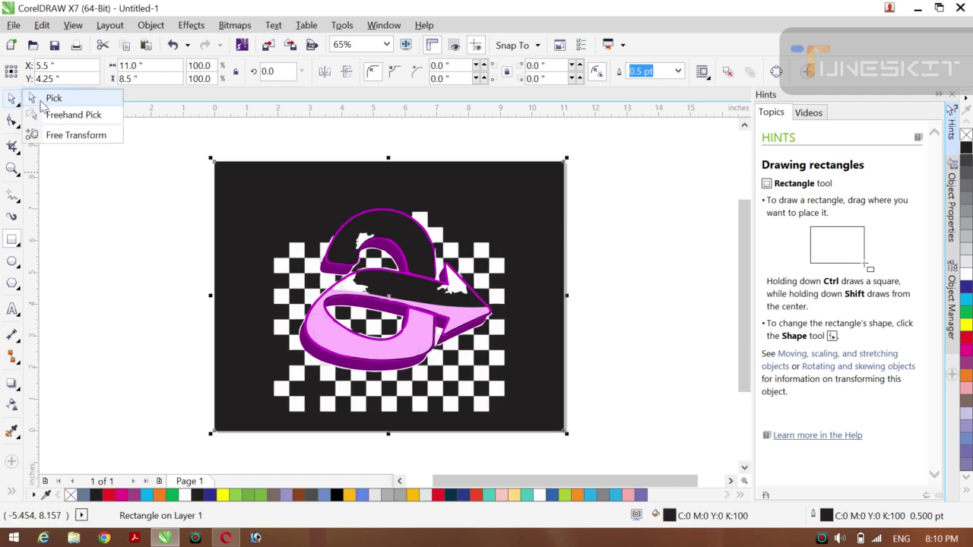
pyautogui.click(46, 96)
pyautogui.click(206, 206)
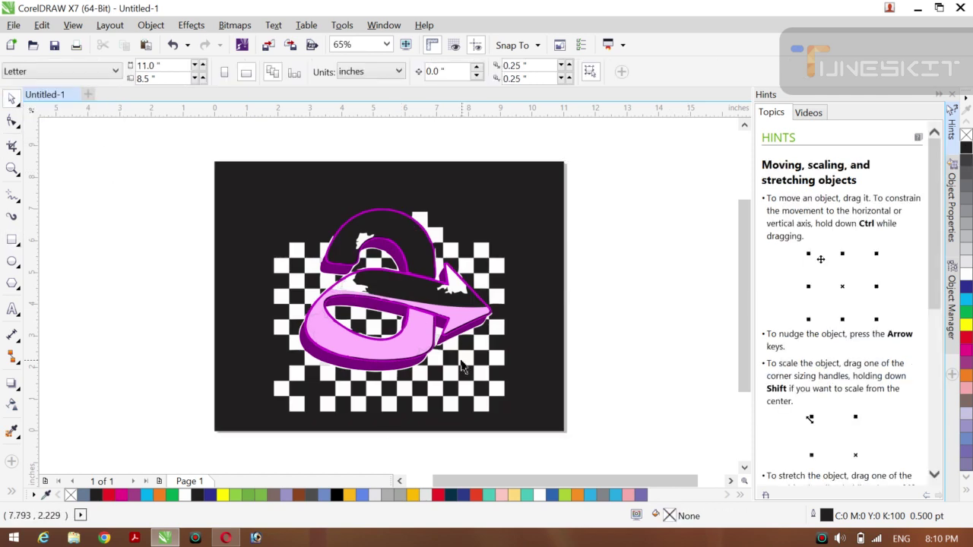
pyautogui.click(462, 364)
pyautogui.rightClick(461, 362)
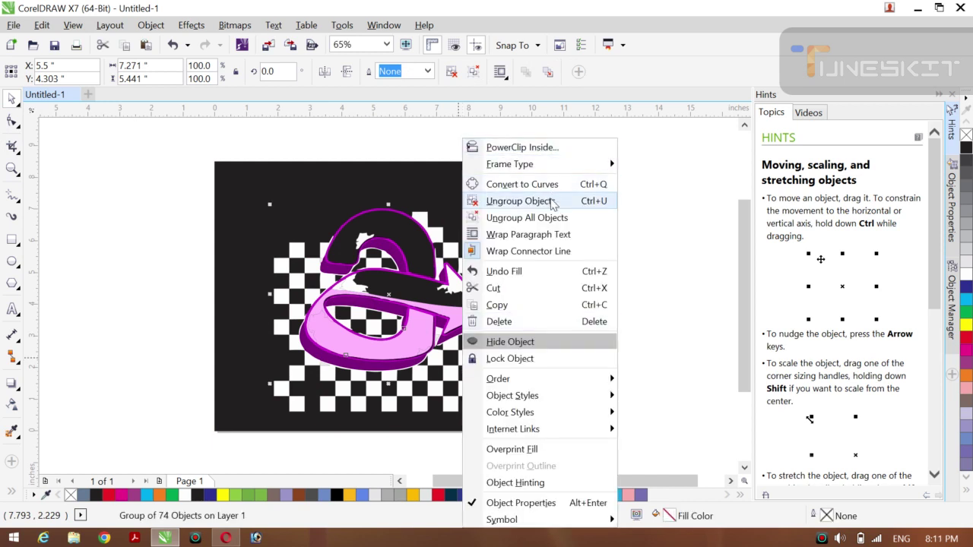
pyautogui.click(550, 199)
pyautogui.moveTo(653, 271); pyautogui.dragTo(532, 315)
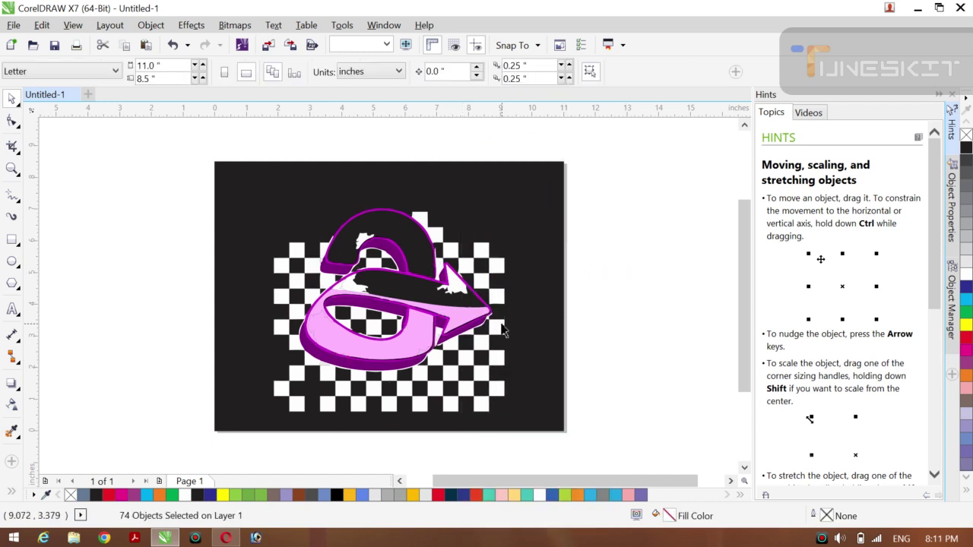
# Delete the outer white checker squares below and beside the arrowhead's lower edge
pyautogui.click(499, 327)
pyautogui.click(500, 329)
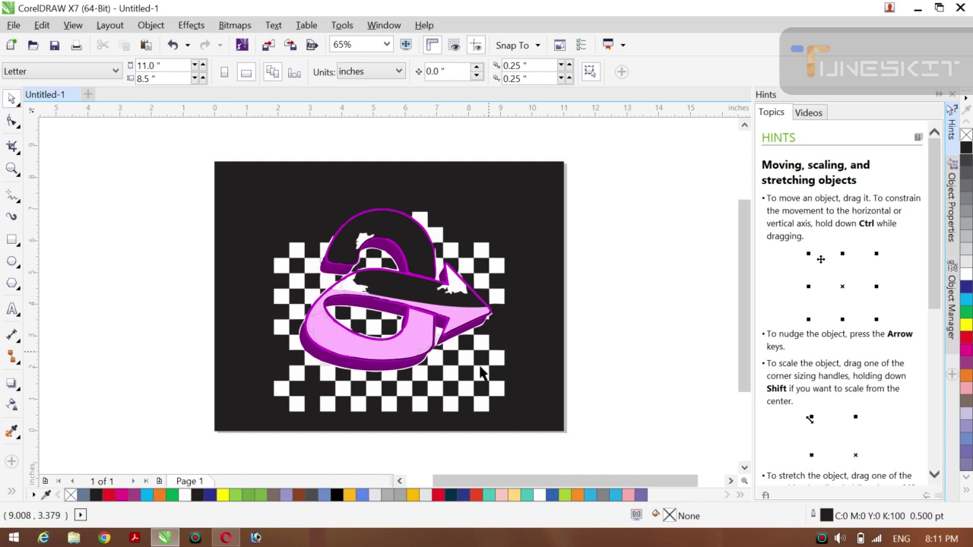
pyautogui.click(466, 392)
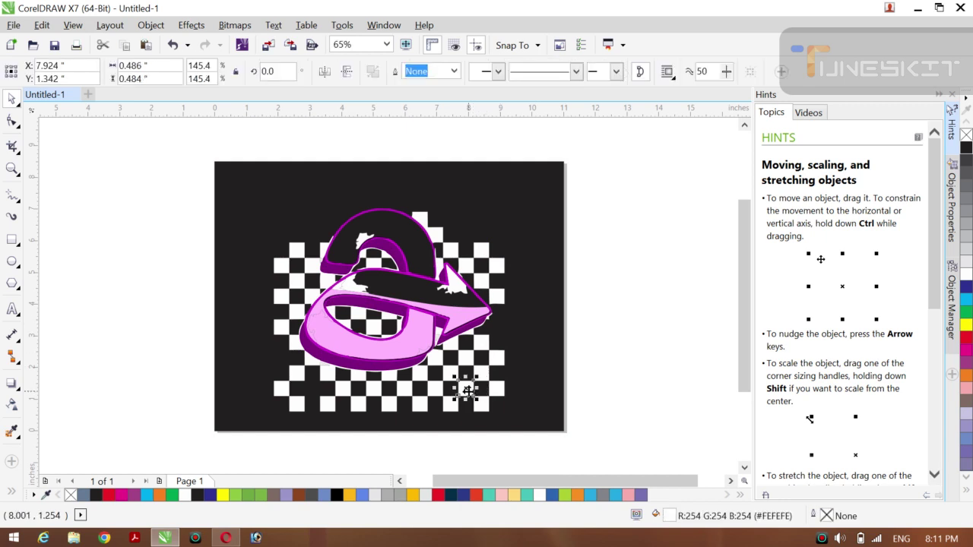
pyautogui.keyDown('shift'); pyautogui.click(488, 377); pyautogui.keyUp('shift')
pyautogui.keyDown('shift'); pyautogui.click(498, 361); pyautogui.keyUp('shift')
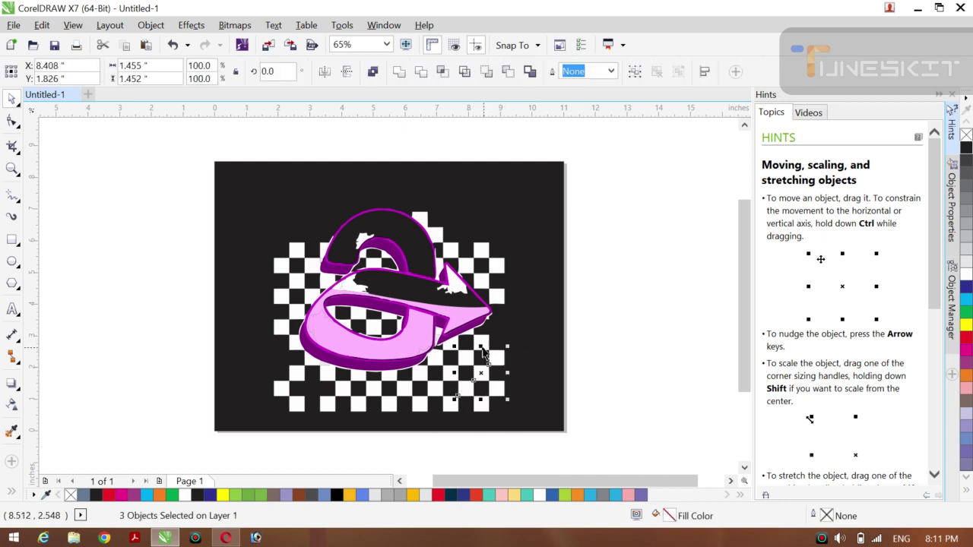
pyautogui.moveTo(481, 345); pyautogui.dragTo(452, 357)
pyautogui.press('Escape')
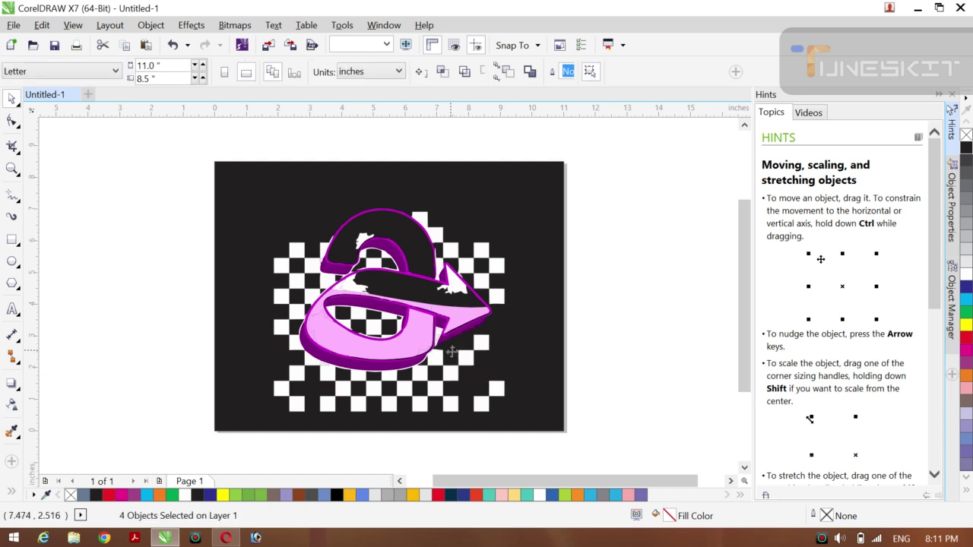
# Delete the white checker piece along the lower loop's bottom edge and the two squares below the arrowhead
pyautogui.click(435, 362)
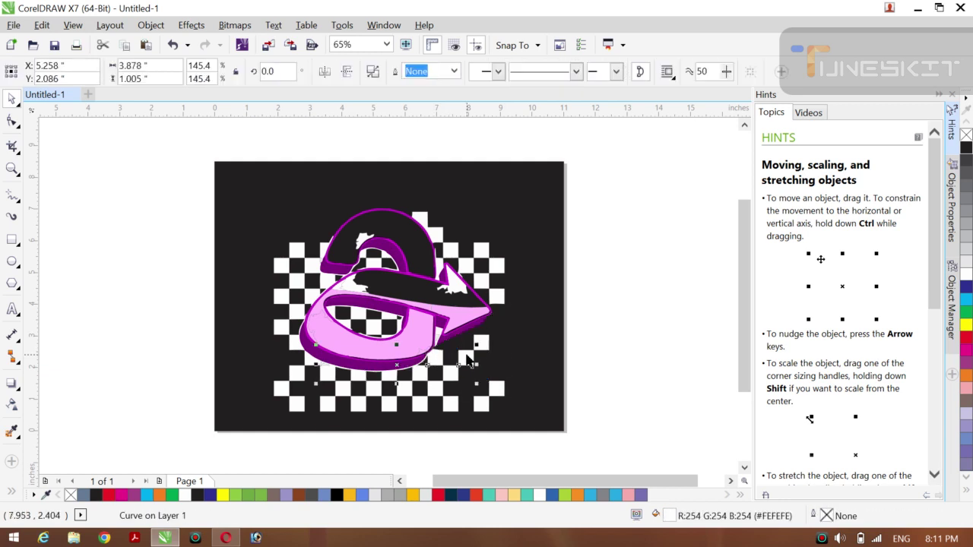
pyautogui.keyDown('shift'); pyautogui.click(475, 354); pyautogui.keyUp('shift')
pyautogui.keyDown('shift'); pyautogui.click(483, 341); pyautogui.keyUp('shift')
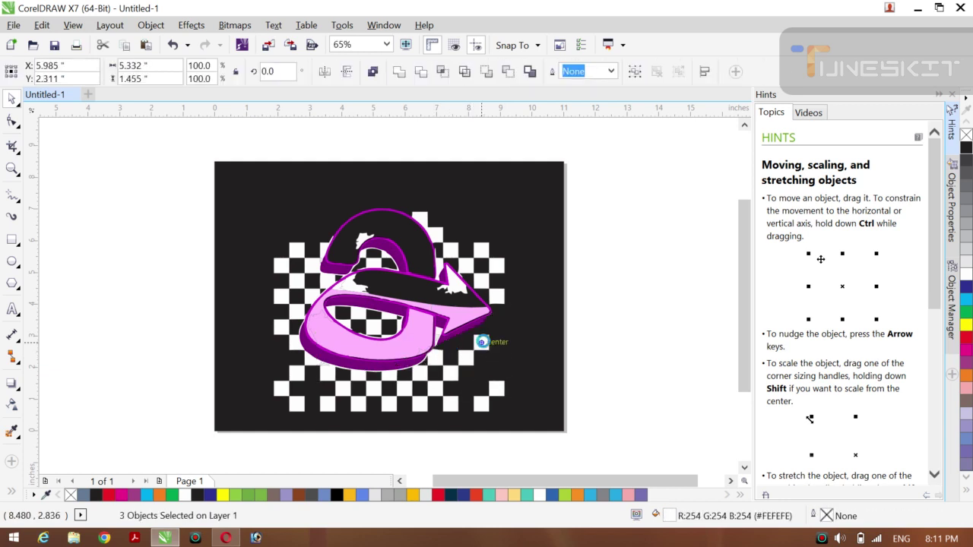
pyautogui.moveTo(481, 342); pyautogui.dragTo(485, 347)
pyautogui.press('Escape')
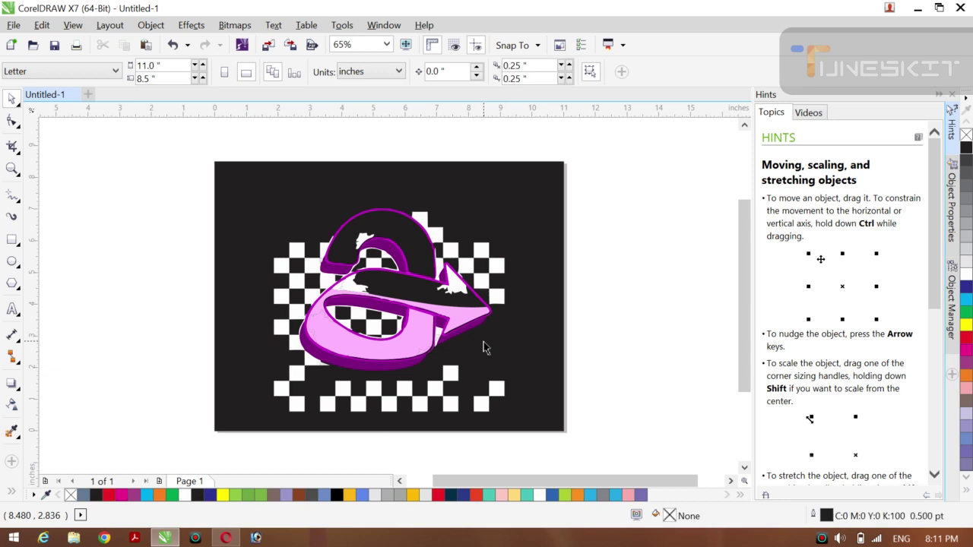
# Delete eight white checker pieces from the rows beneath the lower loop, including those at the lower-left corner
pyautogui.click(403, 392)
pyautogui.keyDown('shift'); pyautogui.click(454, 375); pyautogui.keyUp('shift')
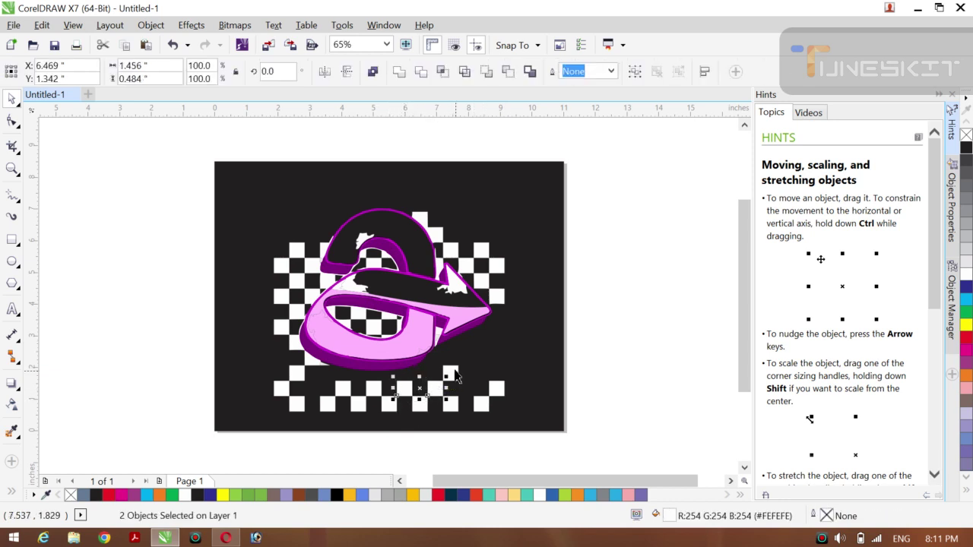
pyautogui.keyDown('shift'); pyautogui.click(372, 389); pyautogui.keyUp('shift')
pyautogui.keyDown('shift'); pyautogui.click(346, 388); pyautogui.keyUp('shift')
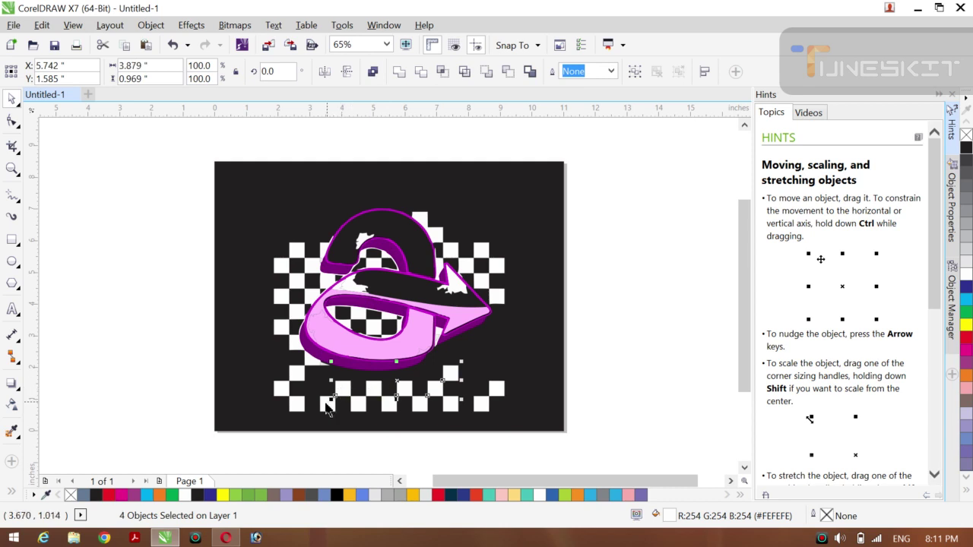
pyautogui.keyDown('shift'); pyautogui.click(325, 407); pyautogui.keyUp('shift')
pyautogui.keyDown('shift'); pyautogui.click(294, 405); pyautogui.keyUp('shift')
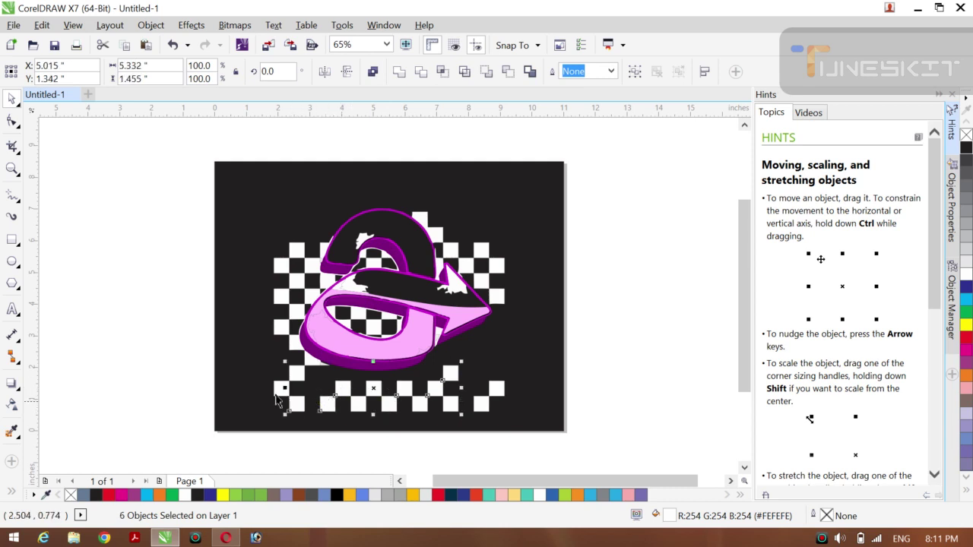
pyautogui.keyDown('shift'); pyautogui.click(275, 392); pyautogui.keyUp('shift')
pyautogui.keyDown('shift'); pyautogui.click(297, 372); pyautogui.keyUp('shift')
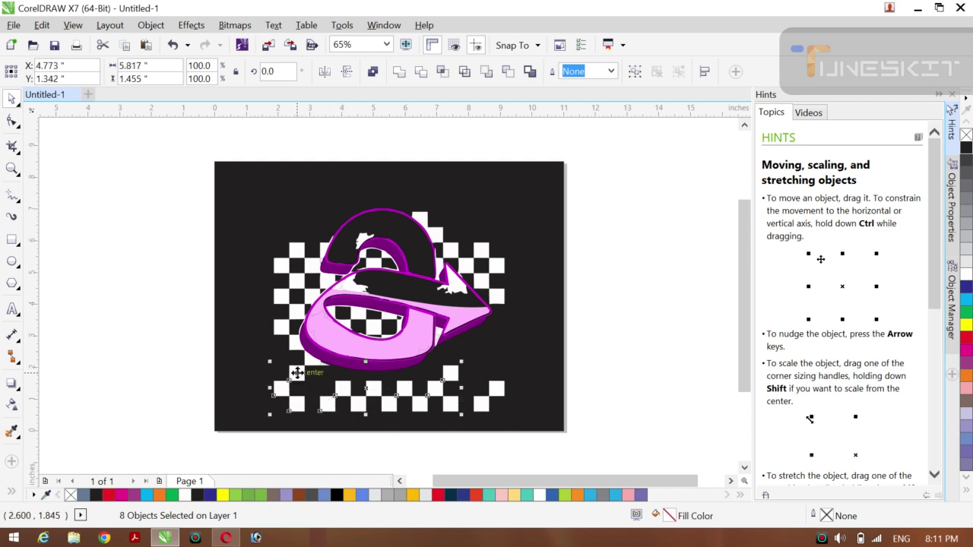
pyautogui.press('Delete')
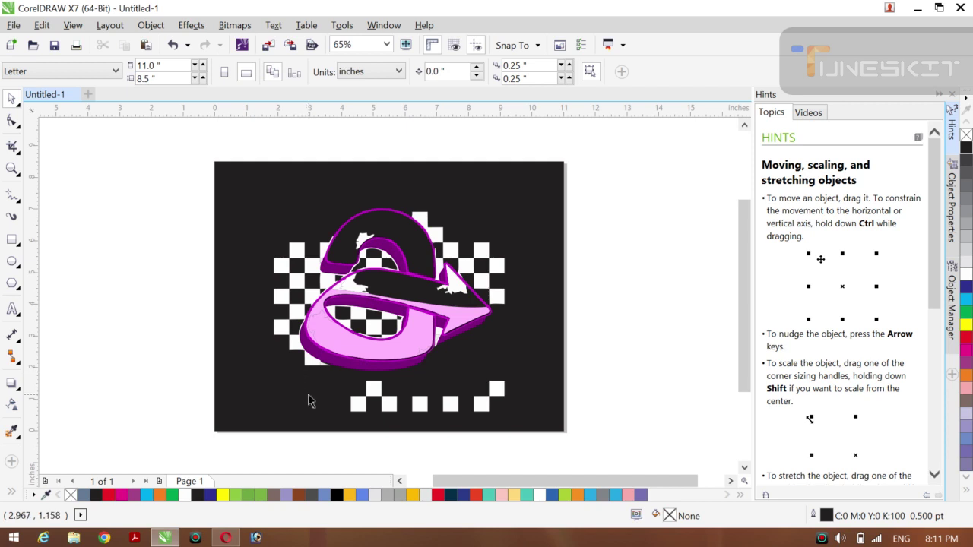
# Delete all remaining white squares in the two bottom rows of the checker pattern
pyautogui.click(358, 401)
pyautogui.keyDown('shift'); pyautogui.click(373, 389); pyautogui.keyUp('shift')
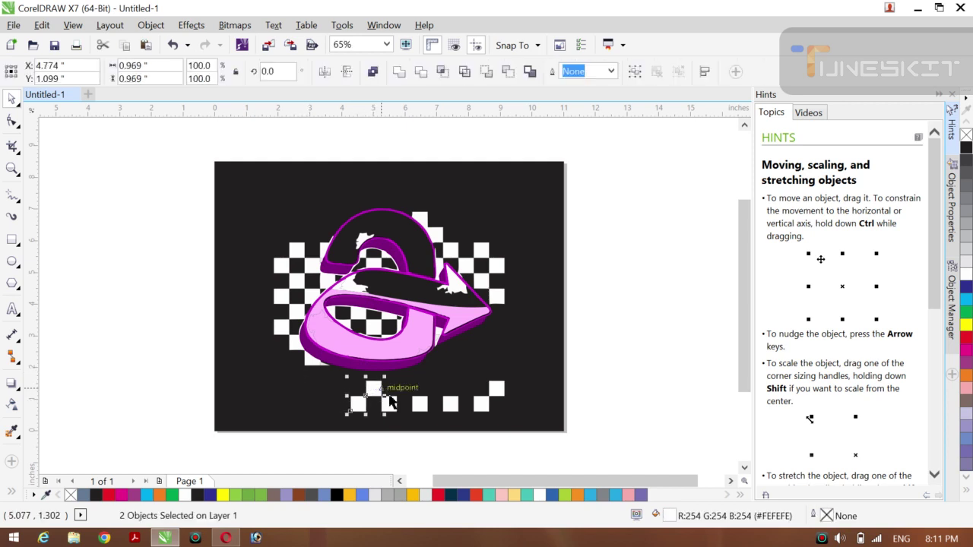
pyautogui.keyDown('shift'); pyautogui.click(390, 403); pyautogui.keyUp('shift')
pyautogui.keyDown('shift'); pyautogui.click(420, 403); pyautogui.keyUp('shift')
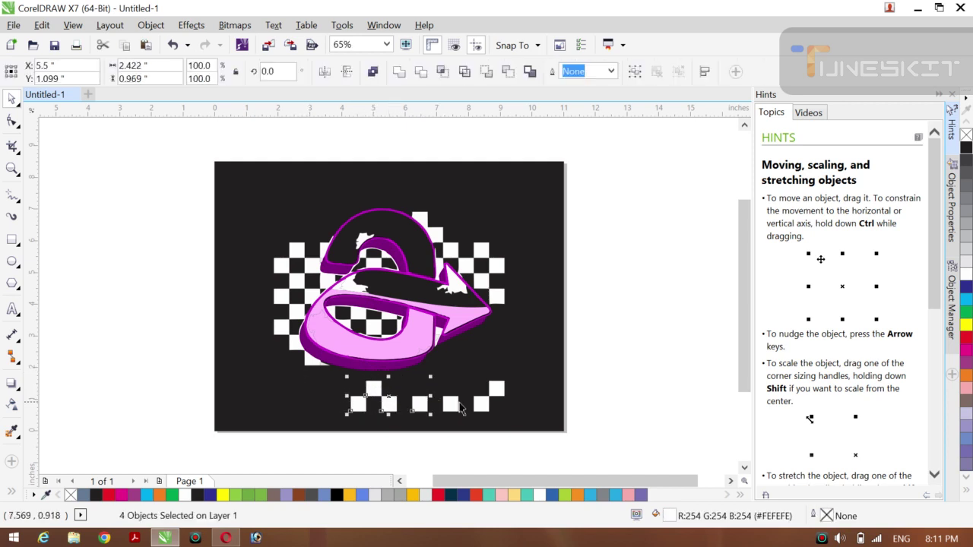
pyautogui.keyDown('shift'); pyautogui.click(456, 404); pyautogui.keyUp('shift')
pyautogui.keyDown('shift'); pyautogui.click(481, 403); pyautogui.keyUp('shift')
pyautogui.keyDown('shift'); pyautogui.click(495, 389); pyautogui.keyUp('shift')
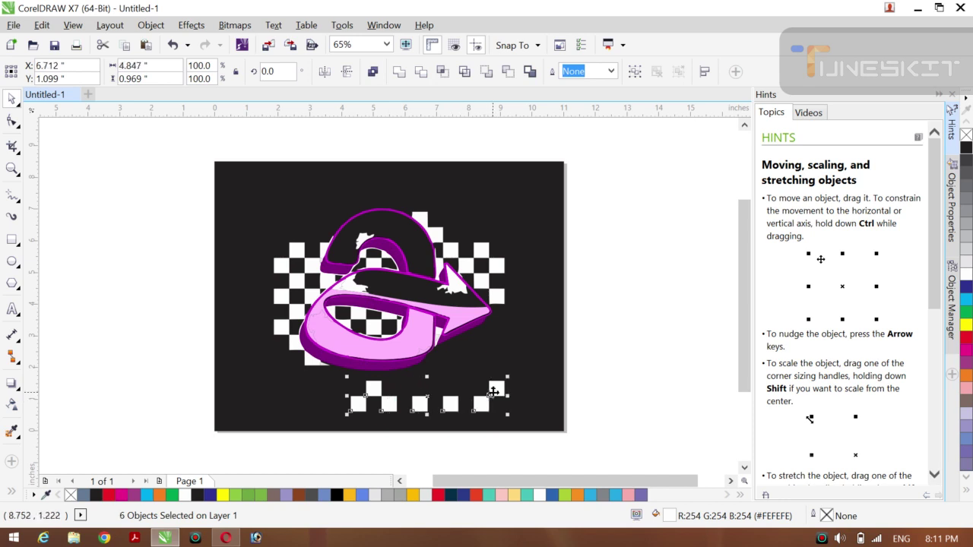
pyautogui.click(493, 399)
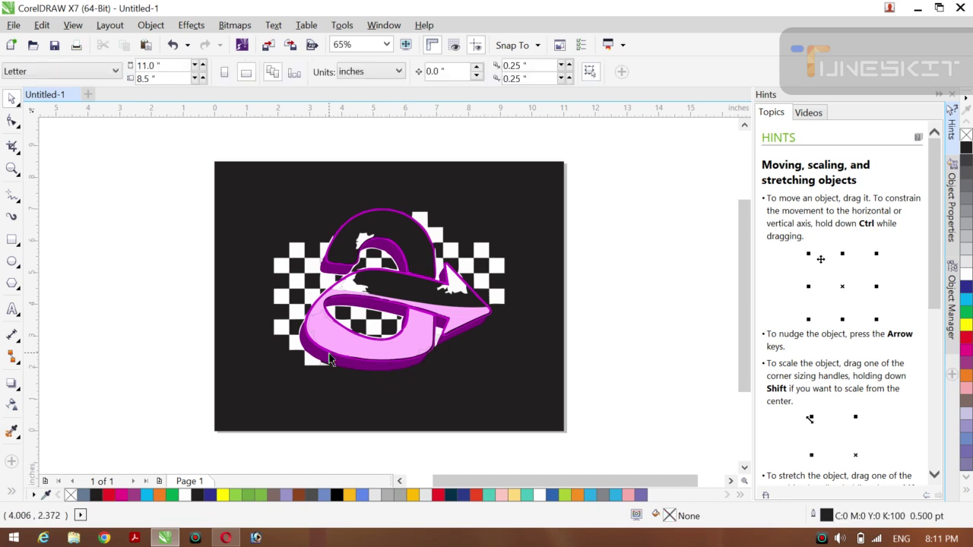
# Delete the white checker pieces beside the upper loop's left end together with those inside its opening
pyautogui.click(278, 268)
pyautogui.keyDown('shift'); pyautogui.click(297, 251); pyautogui.keyUp('shift')
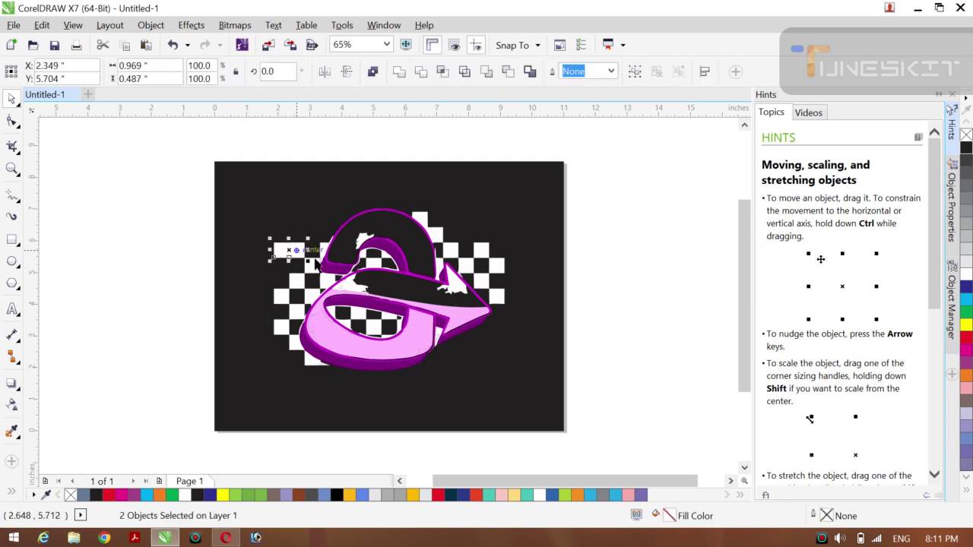
pyautogui.keyDown('shift'); pyautogui.click(318, 275); pyautogui.keyUp('shift')
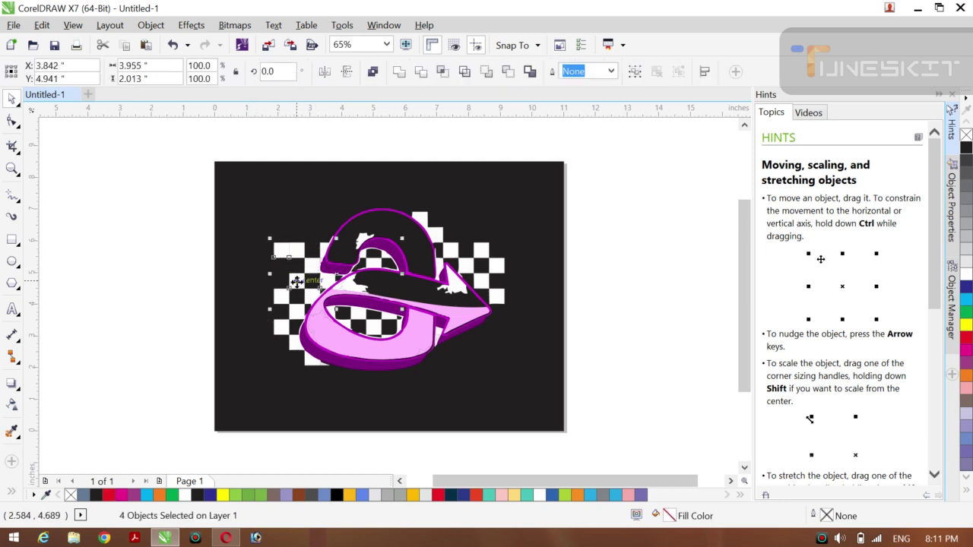
pyautogui.press('Delete')
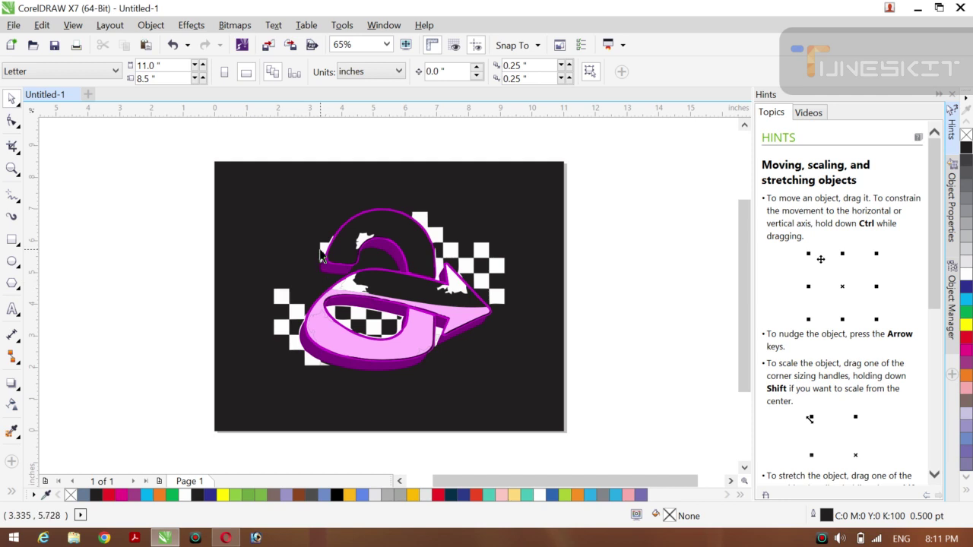
# Delete the white scraps on and around the upper loop, including the squares at its upper-right edge
pyautogui.click(321, 249)
pyautogui.moveTo(335, 253); pyautogui.dragTo(362, 236)
pyautogui.press('Escape')
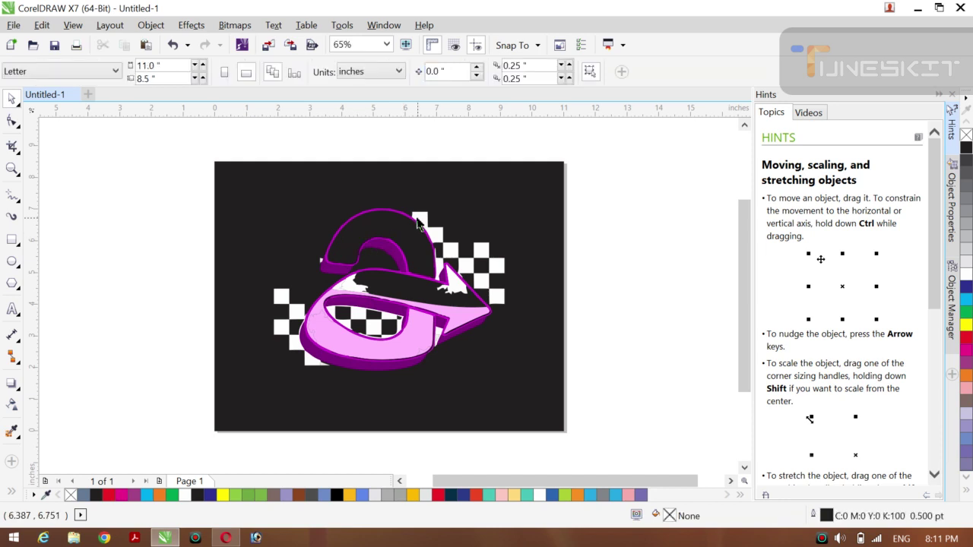
pyautogui.click(417, 221)
pyautogui.press('Delete')
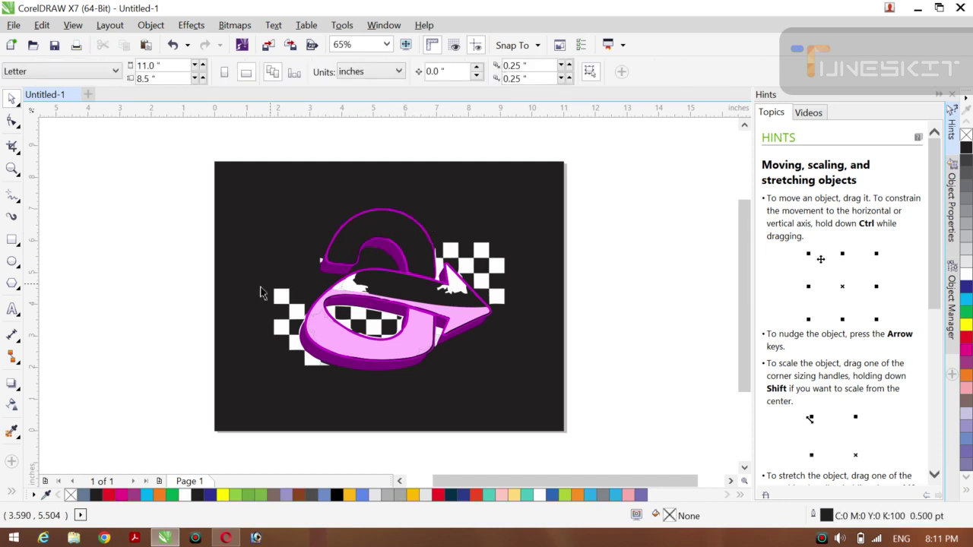
pyautogui.click(319, 265)
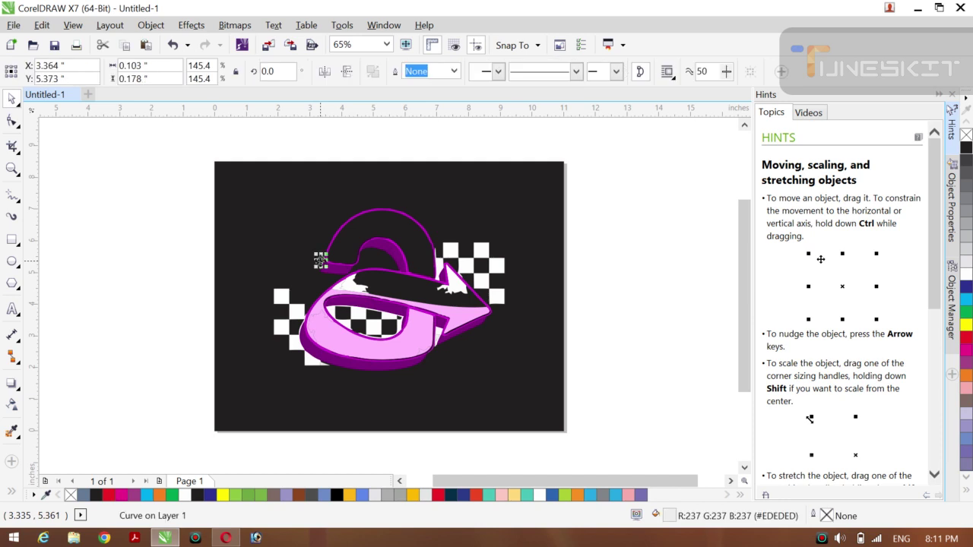
pyautogui.press('Delete')
# Delete the white checker squares along the lower loop's left side
pyautogui.click(281, 295)
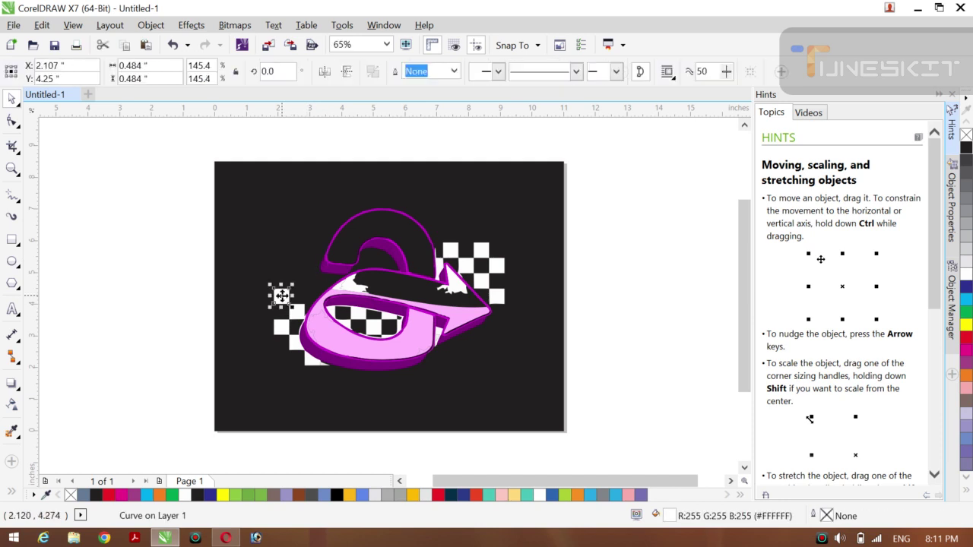
pyautogui.keyDown('shift'); pyautogui.click(297, 310); pyautogui.keyUp('shift')
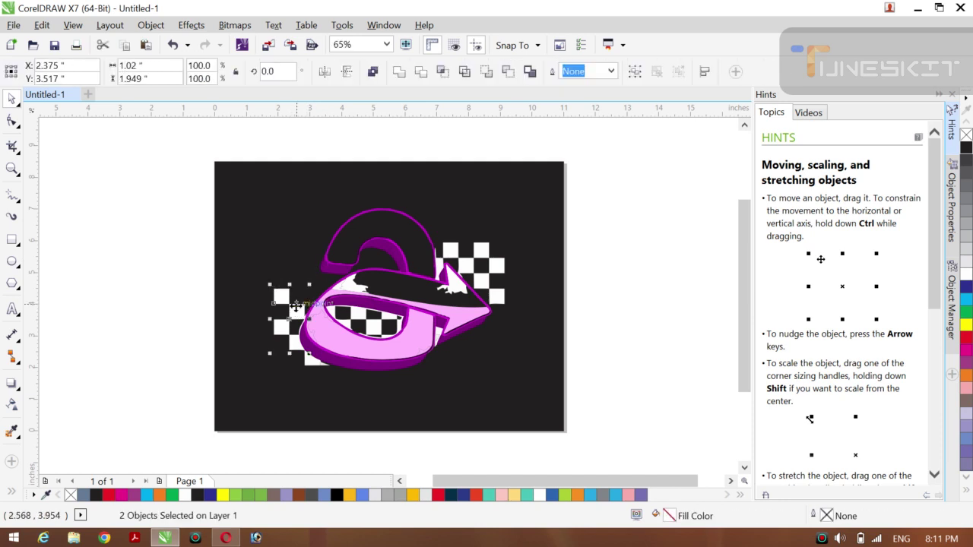
pyautogui.keyDown('shift'); pyautogui.click(295, 352); pyautogui.keyUp('shift')
pyautogui.press('Delete')
pyautogui.click(295, 352)
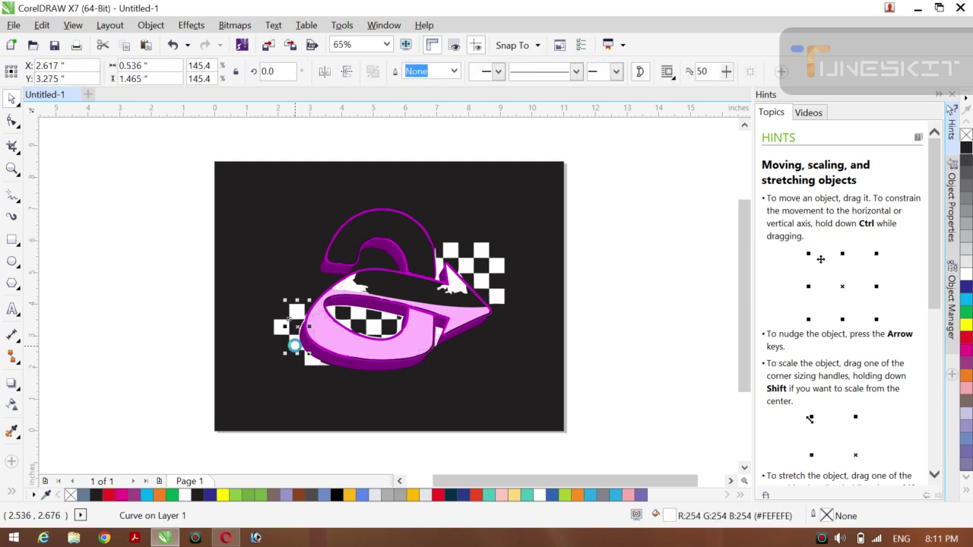
pyautogui.press('Delete')
pyautogui.click(281, 335)
pyautogui.press('Delete')
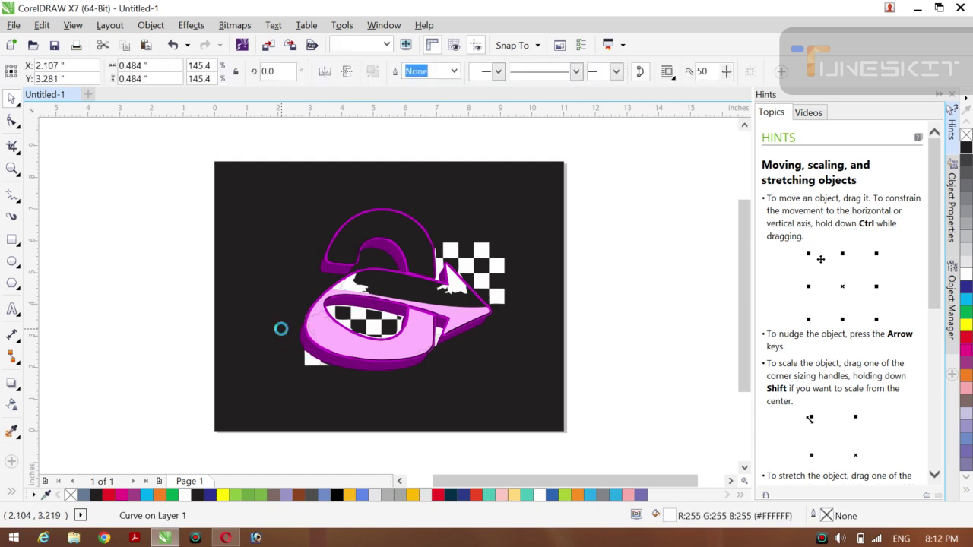
# Delete the two white scraps under the lower loop's lower-left curve
pyautogui.click(311, 362)
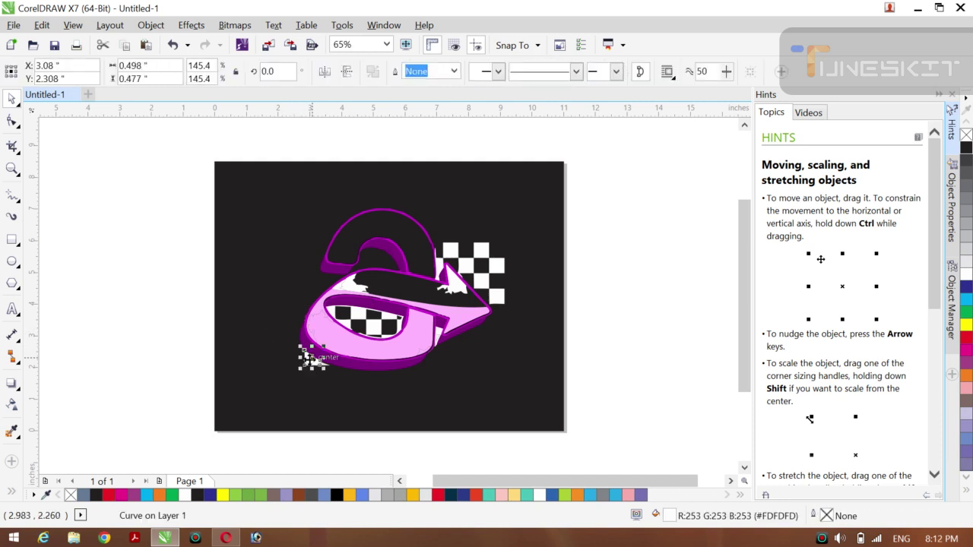
pyautogui.press('Delete')
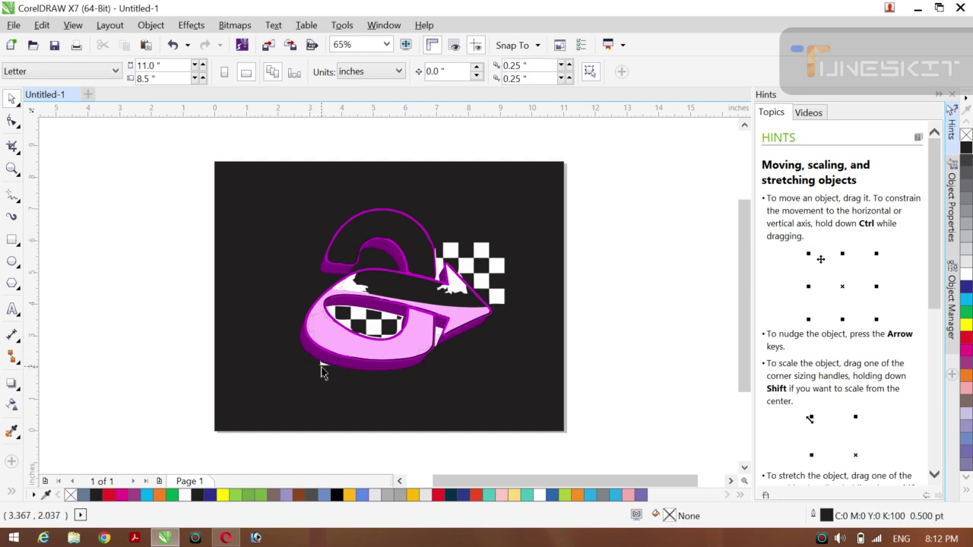
pyautogui.click(321, 366)
pyautogui.press('Delete')
# Delete the white checker pieces inside the lower loop's opening and the white patch at the upper-left end of its band
pyautogui.click(356, 317)
pyautogui.press('Delete')
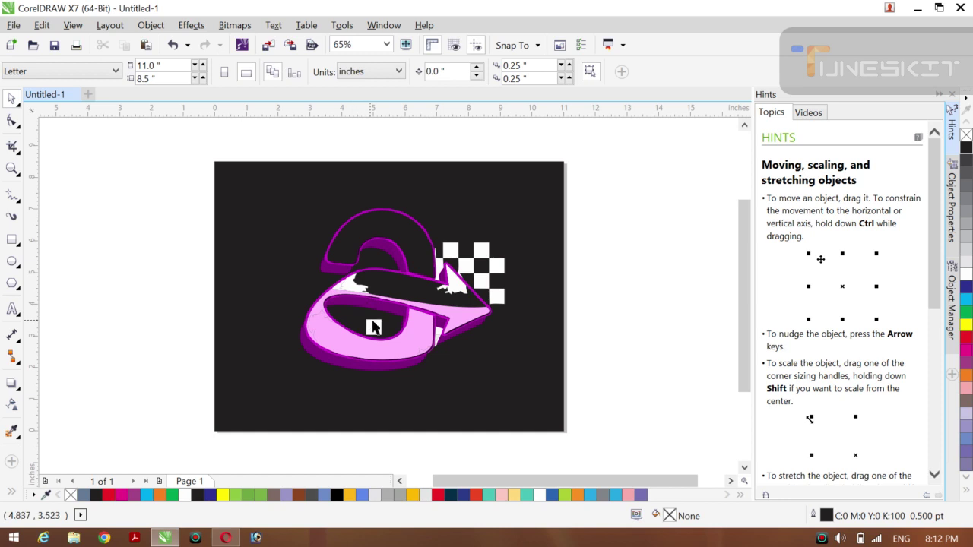
pyautogui.click(372, 327)
pyautogui.press('Delete')
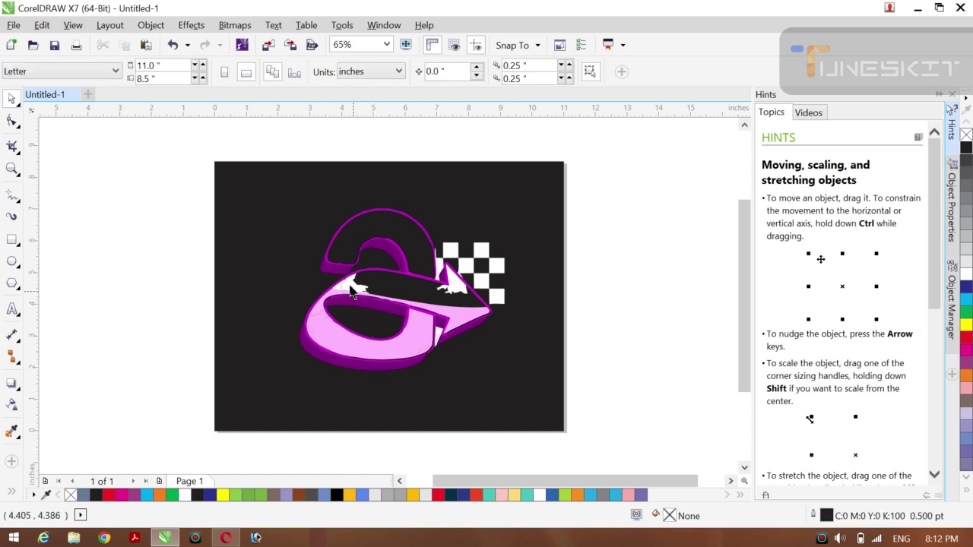
pyautogui.click(347, 286)
pyautogui.press('Delete')
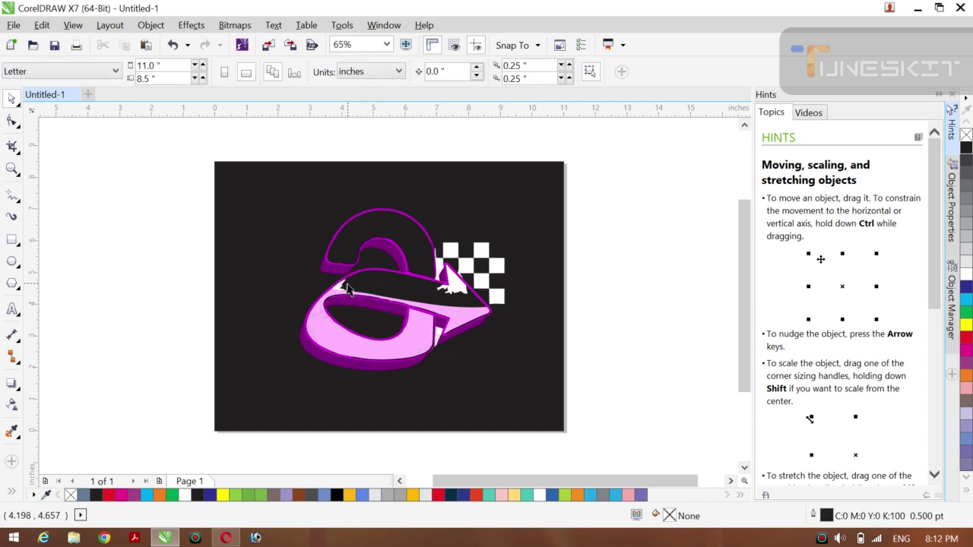
# Delete the white scrap at the upper-left end of the lower band and the white patch inside the arrowhead
pyautogui.click(340, 293)
pyautogui.press('Delete')
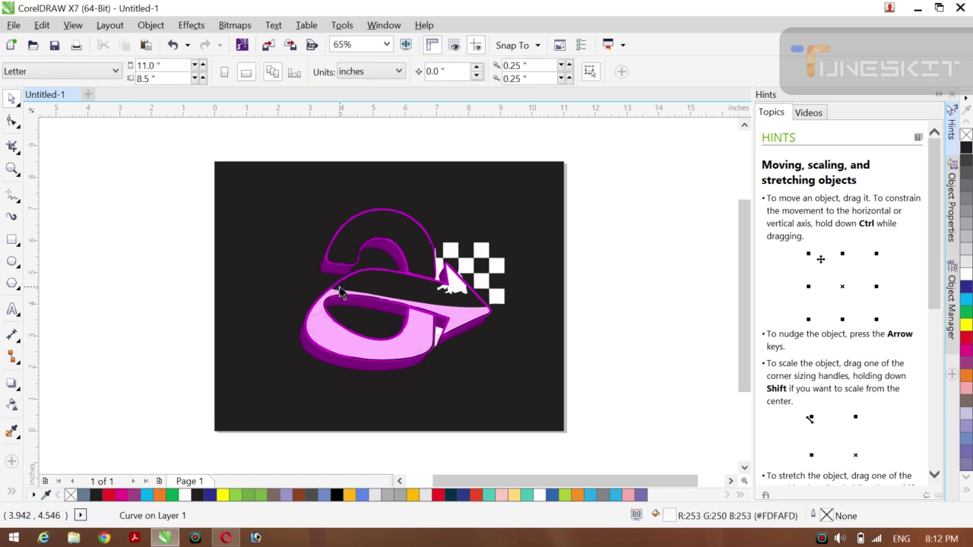
pyautogui.click(450, 289)
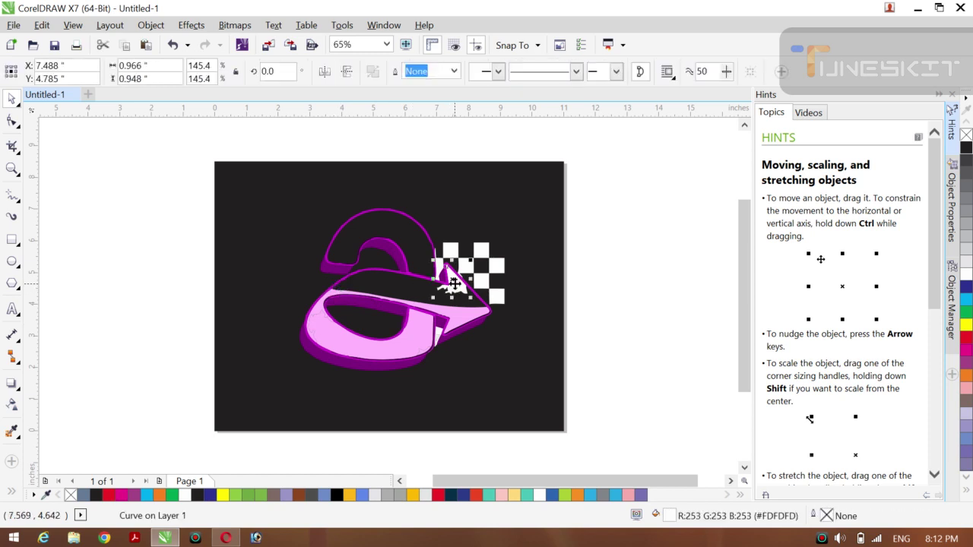
pyautogui.press('Delete')
# Delete the white checker squares above the arrowhead and the white sliver between the upper loop and the arrowhead
pyautogui.click(466, 268)
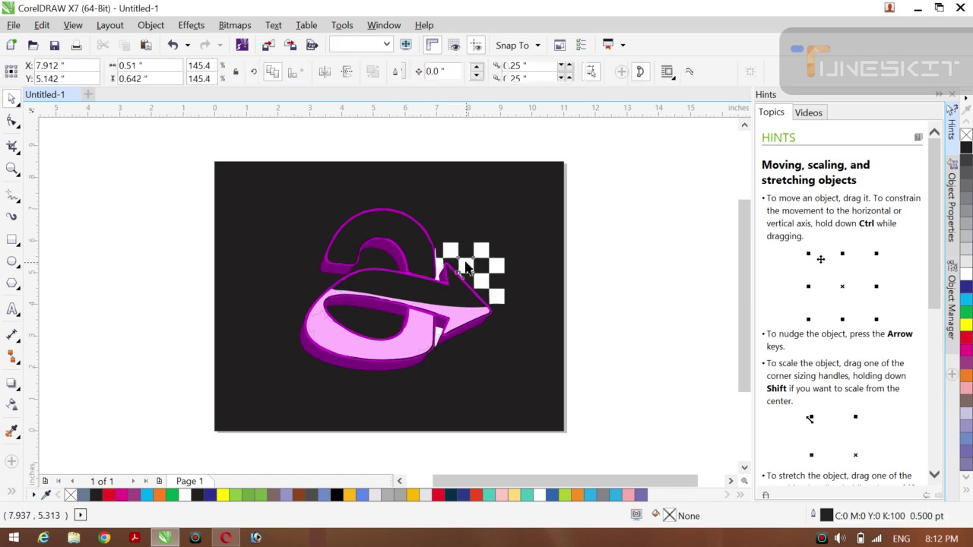
pyautogui.press('Delete')
pyautogui.click(479, 256)
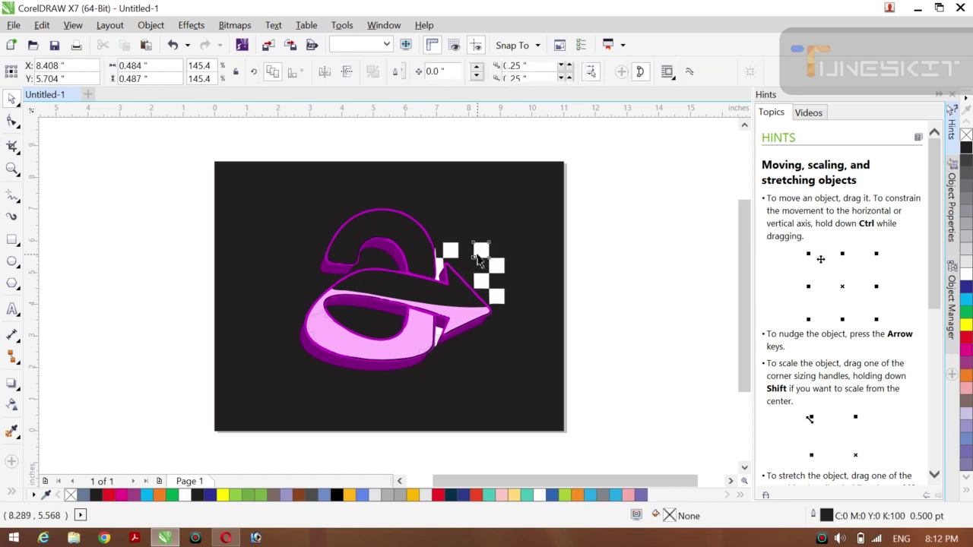
pyautogui.press('Delete')
pyautogui.click(450, 251)
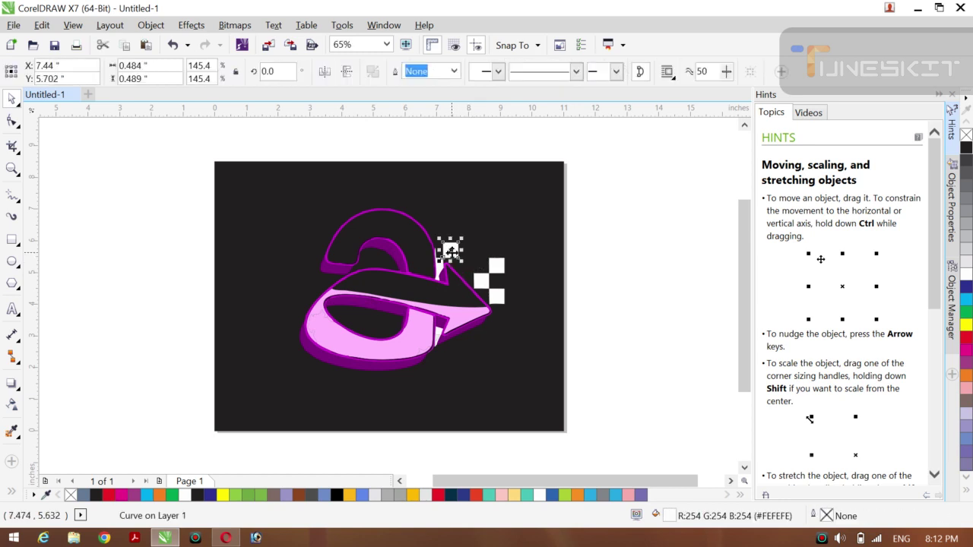
pyautogui.press('Delete')
pyautogui.click(440, 261)
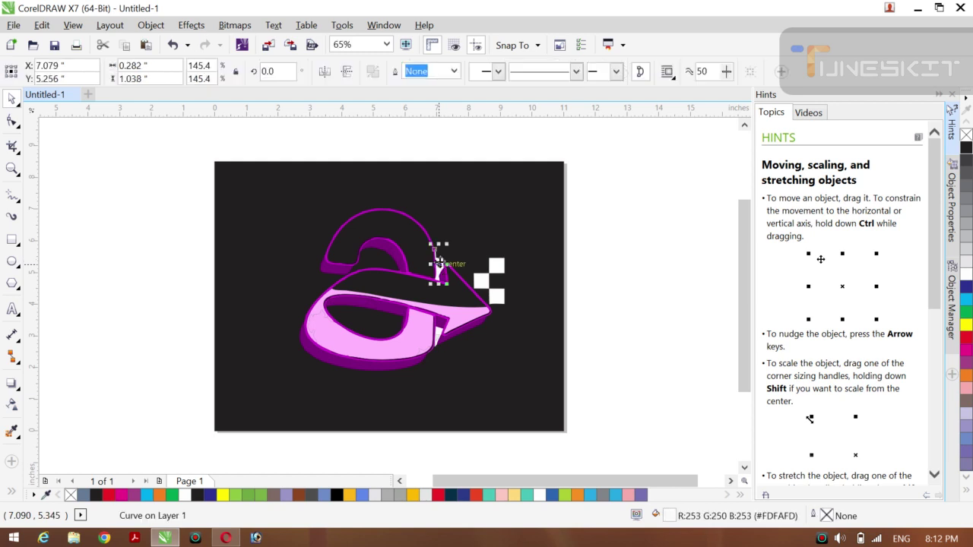
pyautogui.press('Delete')
# Delete the three remaining white checker squares to the right of the arrowhead
pyautogui.click(492, 266)
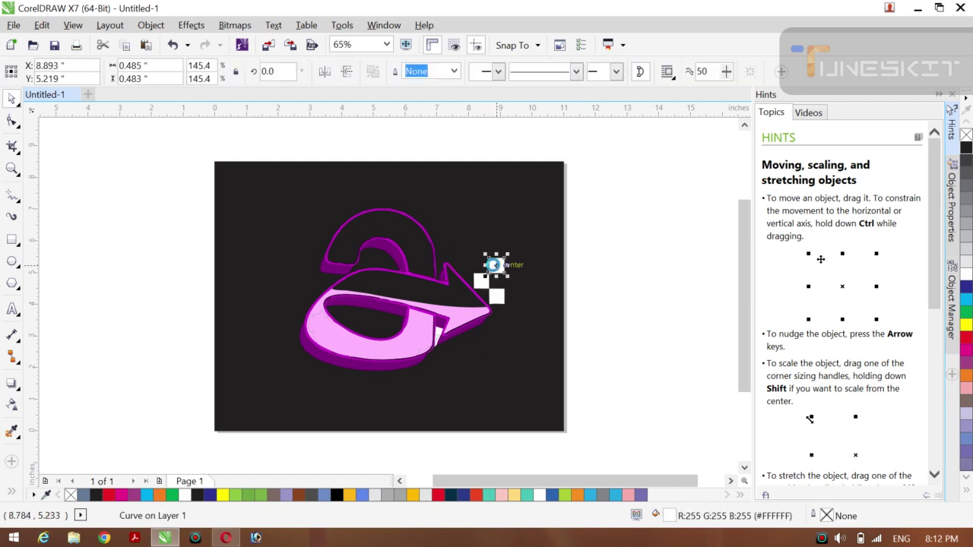
pyautogui.press('Delete')
pyautogui.click(480, 288)
pyautogui.press('Delete')
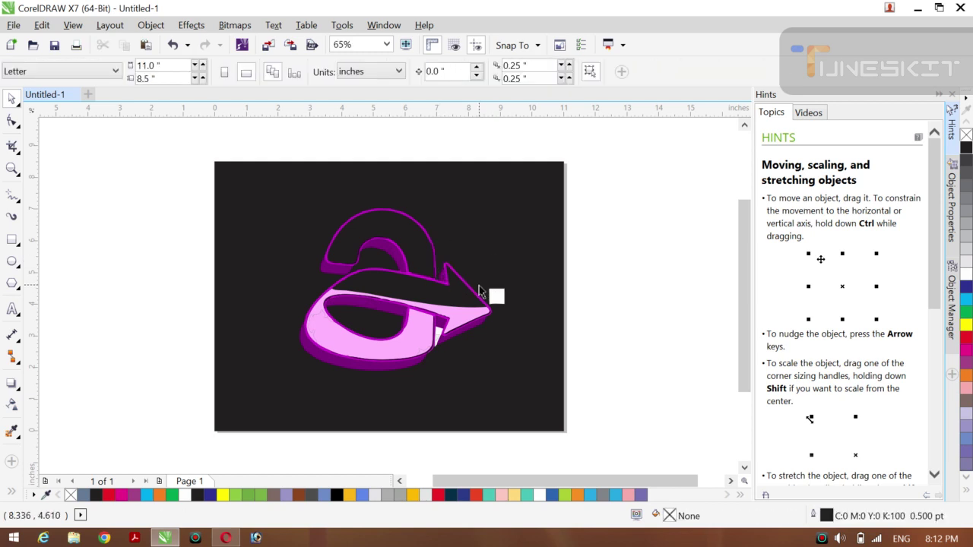
pyautogui.click(496, 296)
pyautogui.press('Delete')
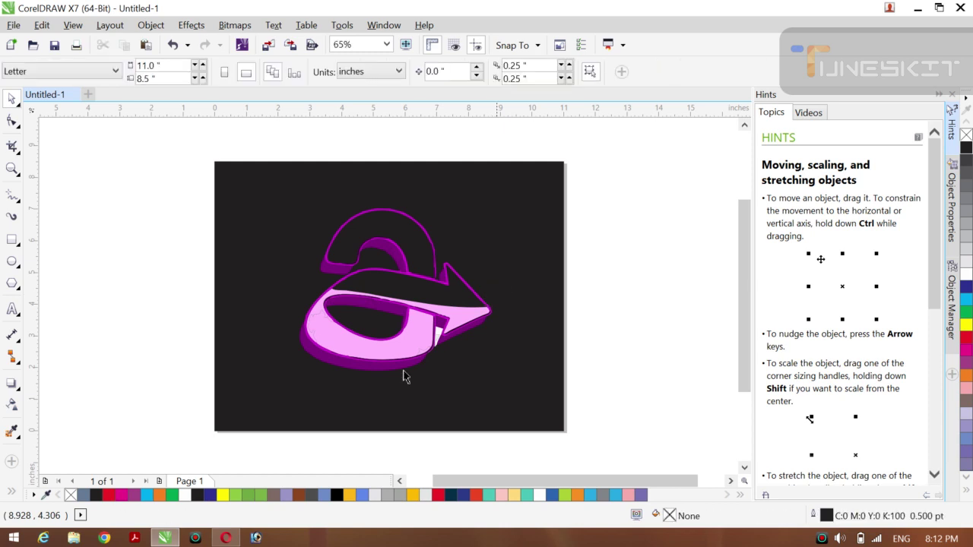
# Delete the white wedge beneath the arrowhead and the large pink pieces filling the lower loop and arrow
pyautogui.click(439, 334)
pyautogui.press('Delete')
pyautogui.click(340, 344)
pyautogui.press('Delete')
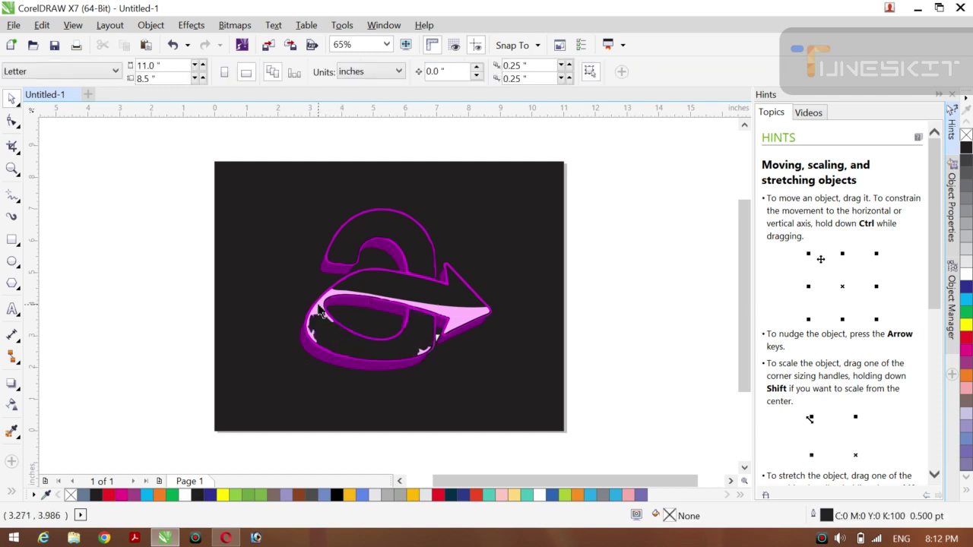
pyautogui.click(320, 311)
pyautogui.press('Delete')
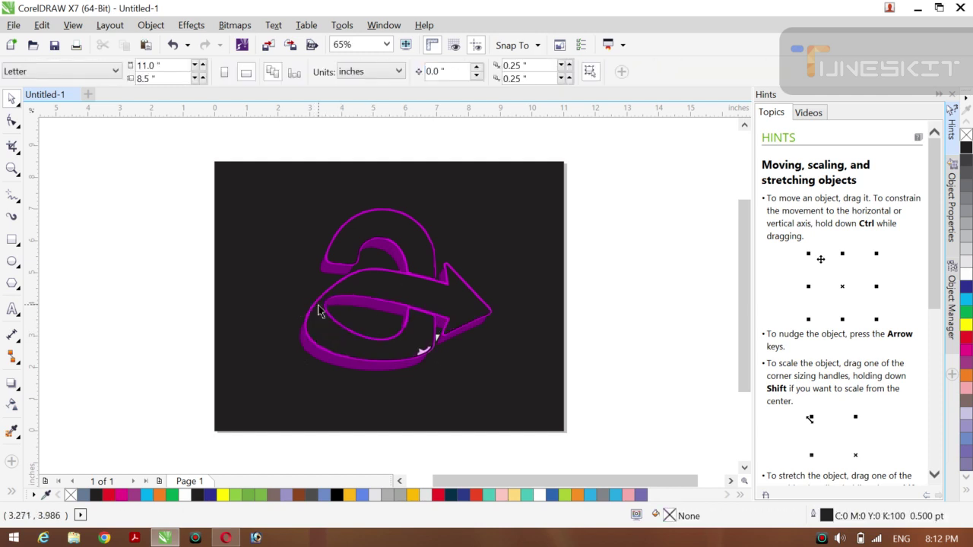
# Delete the last two light scraps at the lower loop's right end, below the arrowhead
pyautogui.click(423, 354)
pyautogui.press('Delete')
pyautogui.click(437, 338)
pyautogui.press('Delete')
# Smart-fill the front face of the lower loop and arrow and color it white, leaving the document defaults unchanged
pyautogui.click(13, 492)
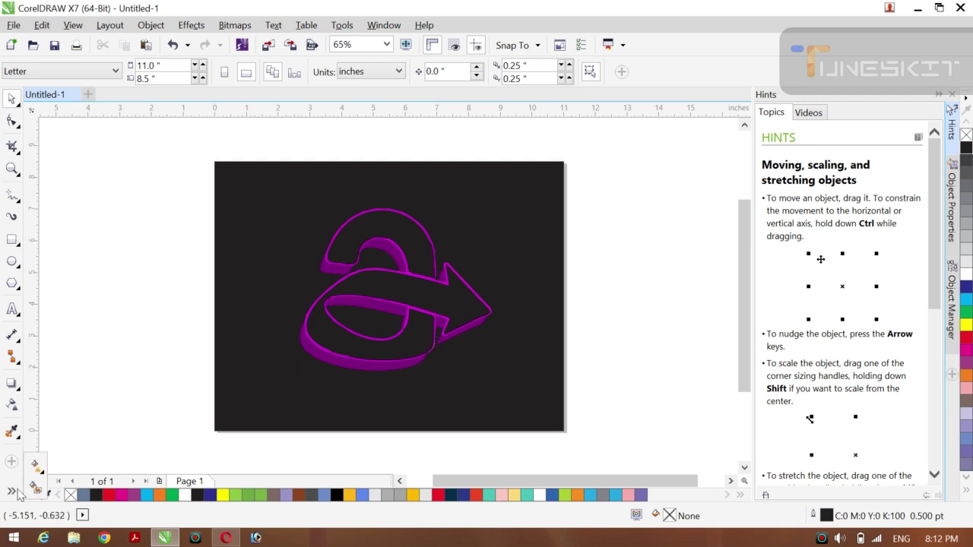
pyautogui.click(333, 330)
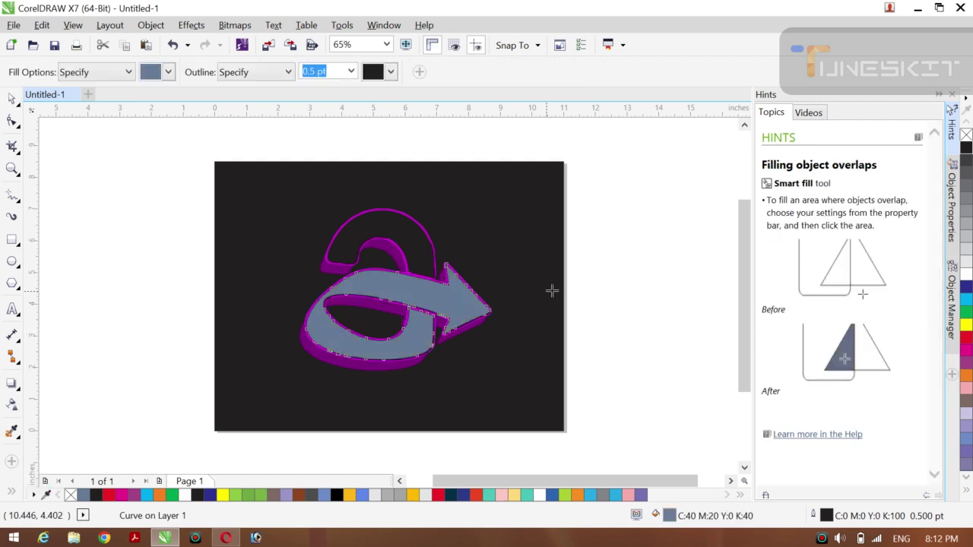
pyautogui.click(966, 338)
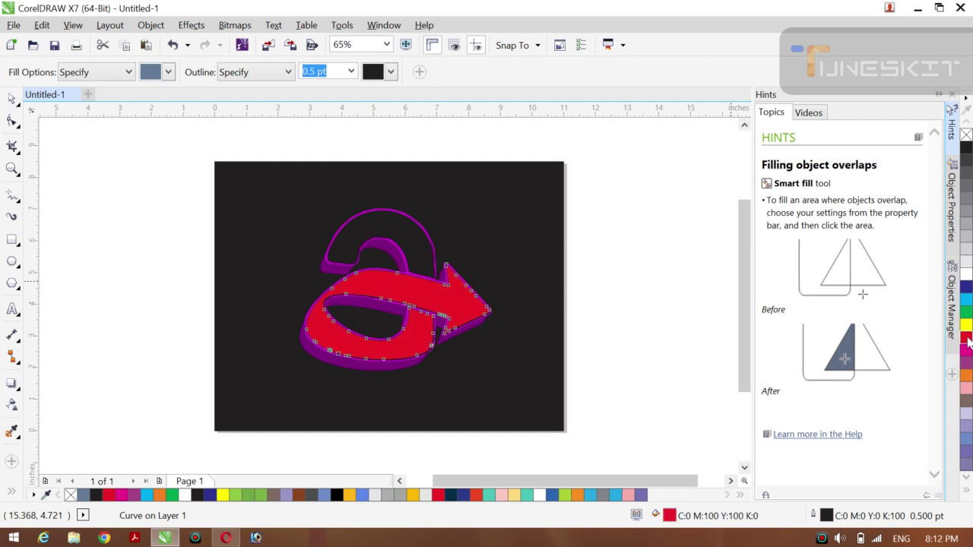
pyautogui.click(966, 275)
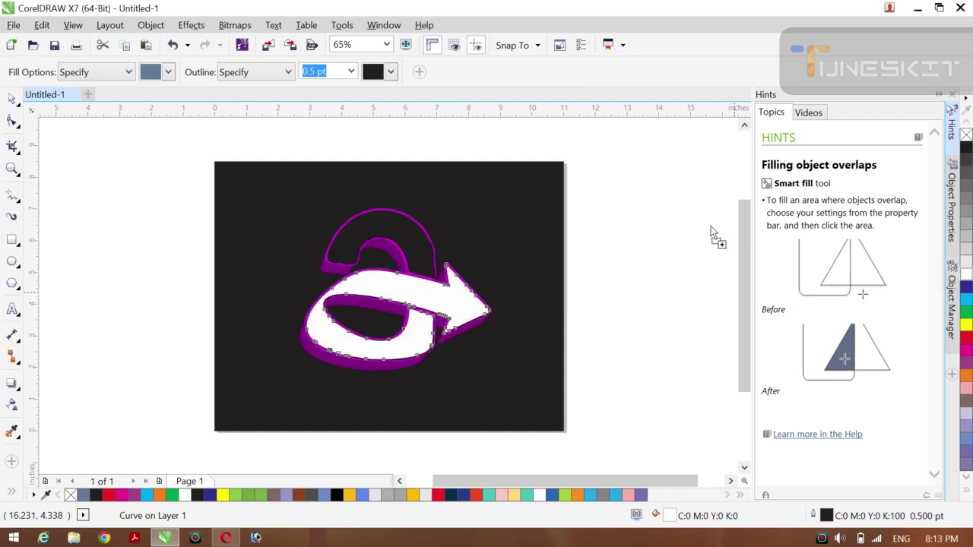
pyautogui.click(398, 257)
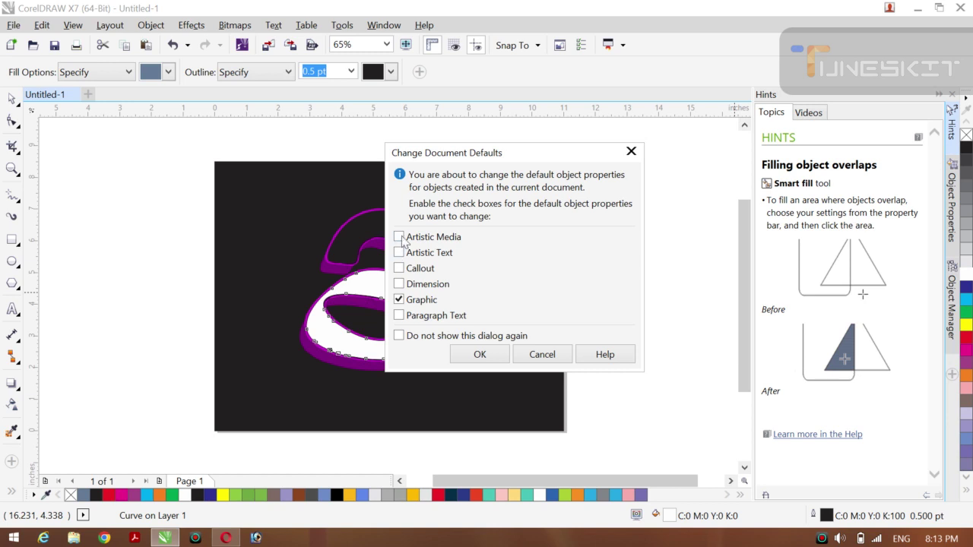
pyautogui.click(631, 152)
# Smart-fill the upper loop's front face and color it violet, C:60 M:60 Y:0 K:0
pyautogui.click(376, 227)
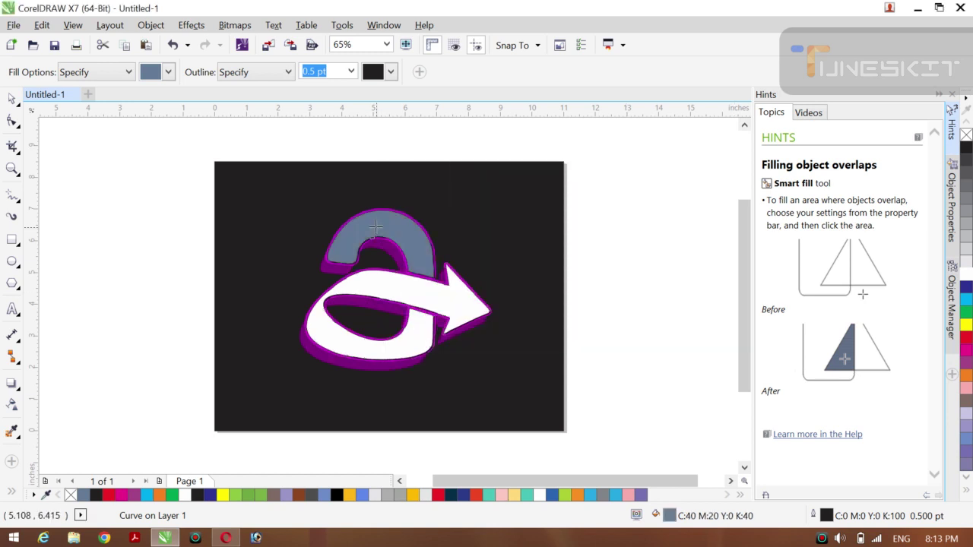
pyautogui.click(967, 327)
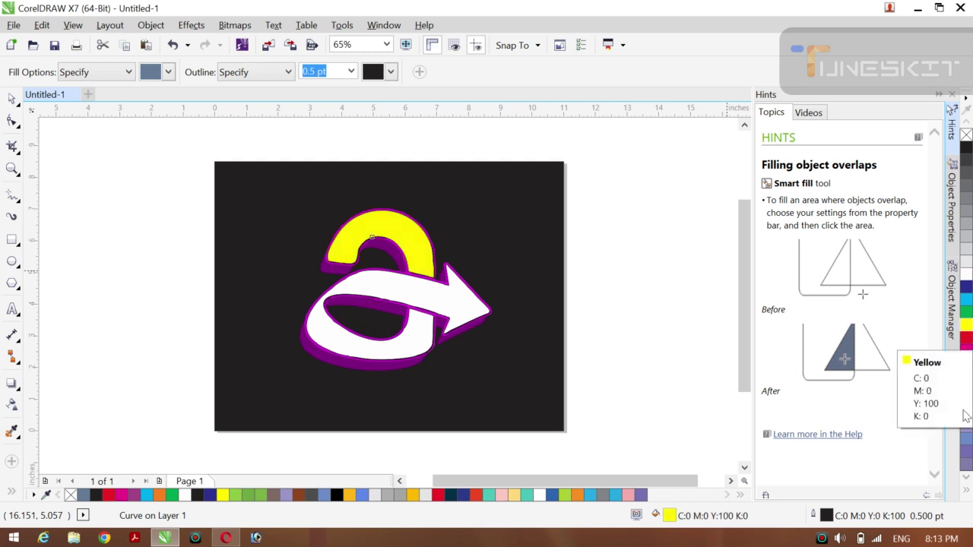
pyautogui.click(967, 454)
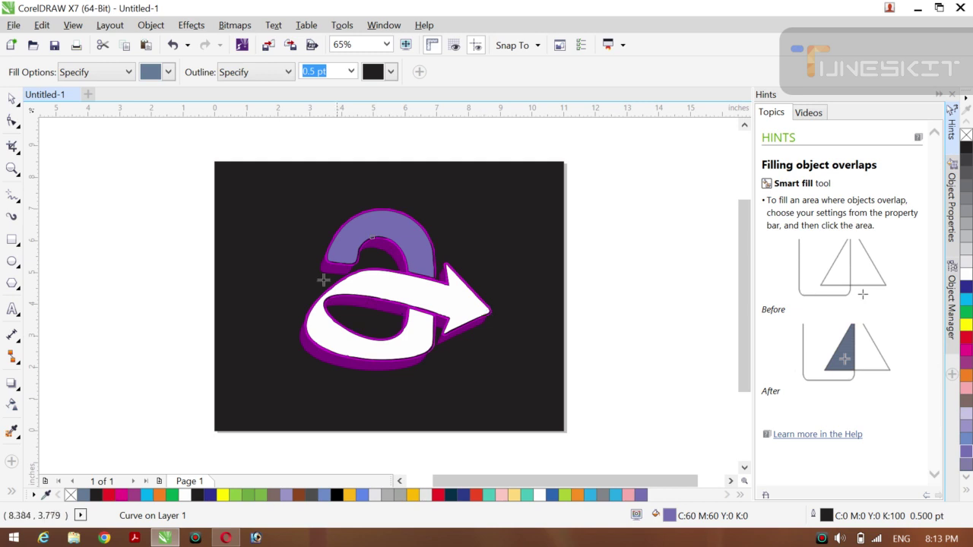
# Smart-fill the purple extruded sides under the lower loop and around the upper loop, coloring them green
pyautogui.click(310, 349)
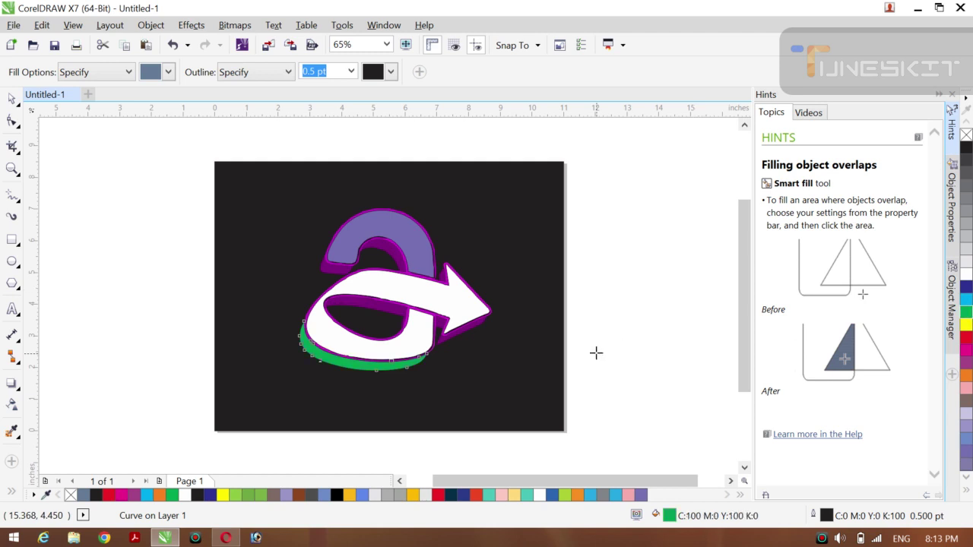
pyautogui.click(326, 269)
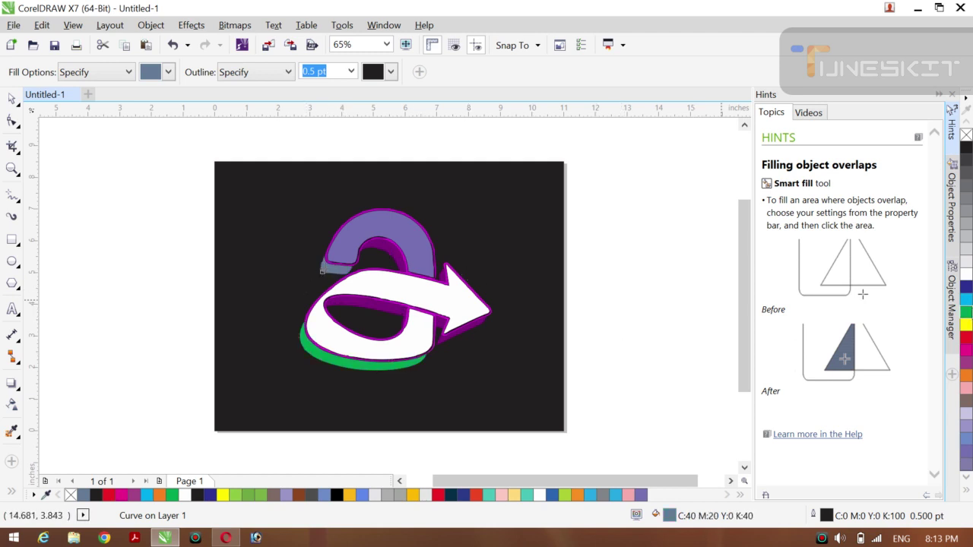
pyautogui.click(966, 312)
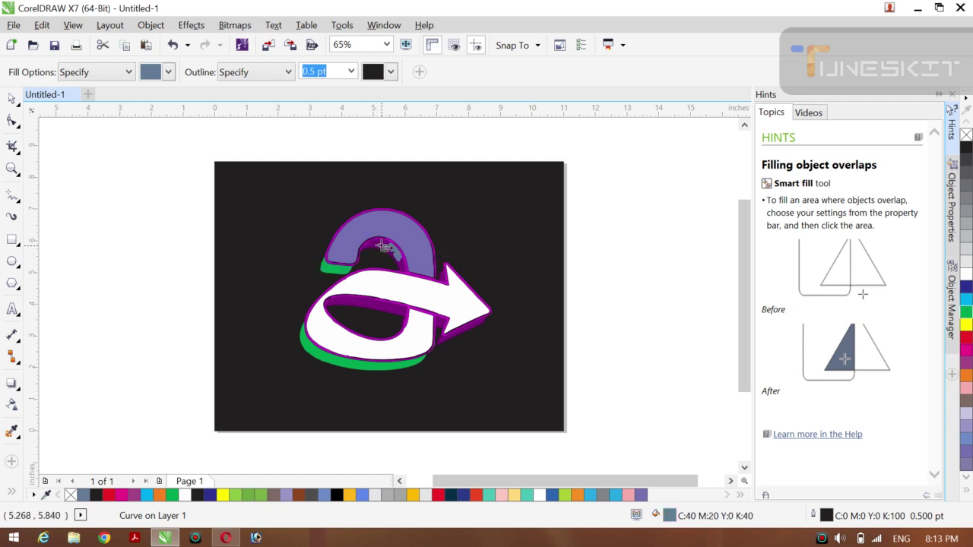
pyautogui.click(966, 312)
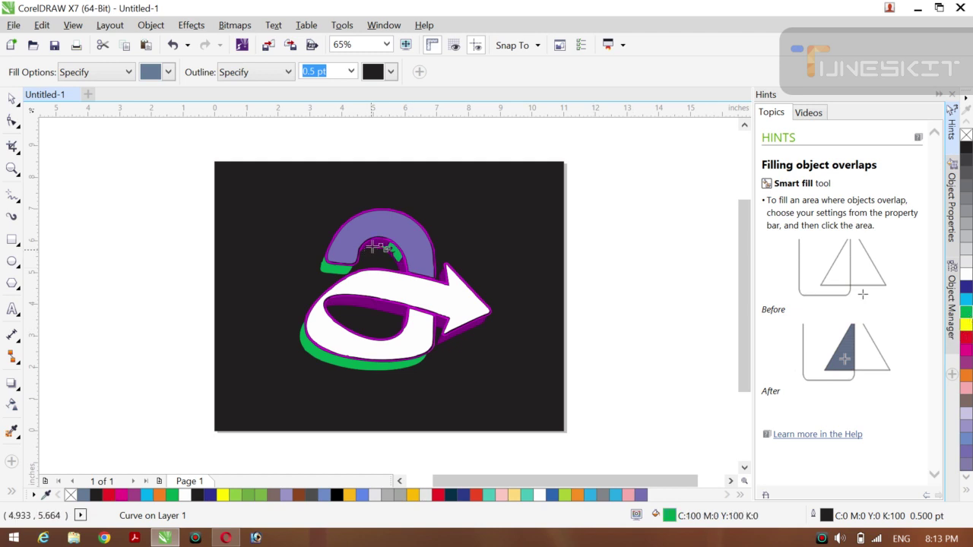
pyautogui.click(373, 244)
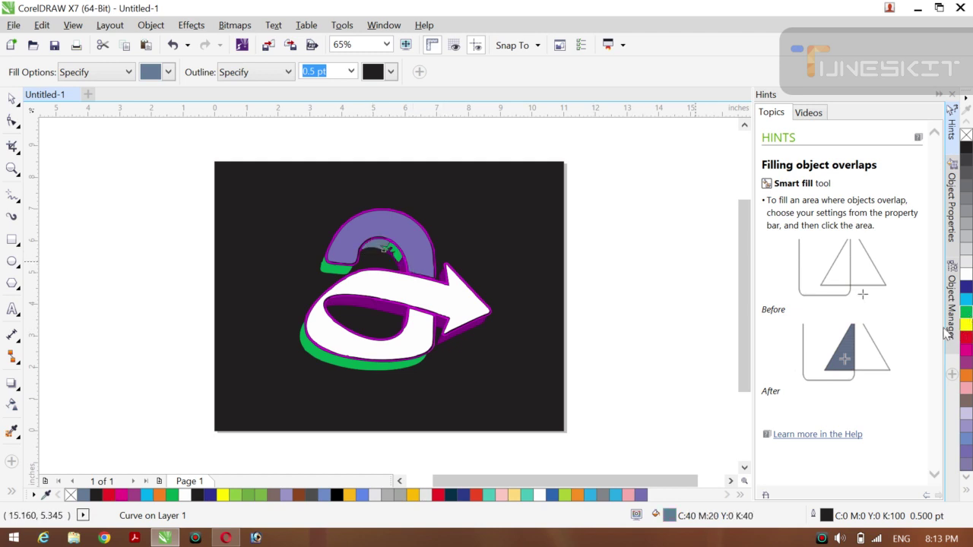
pyautogui.click(967, 313)
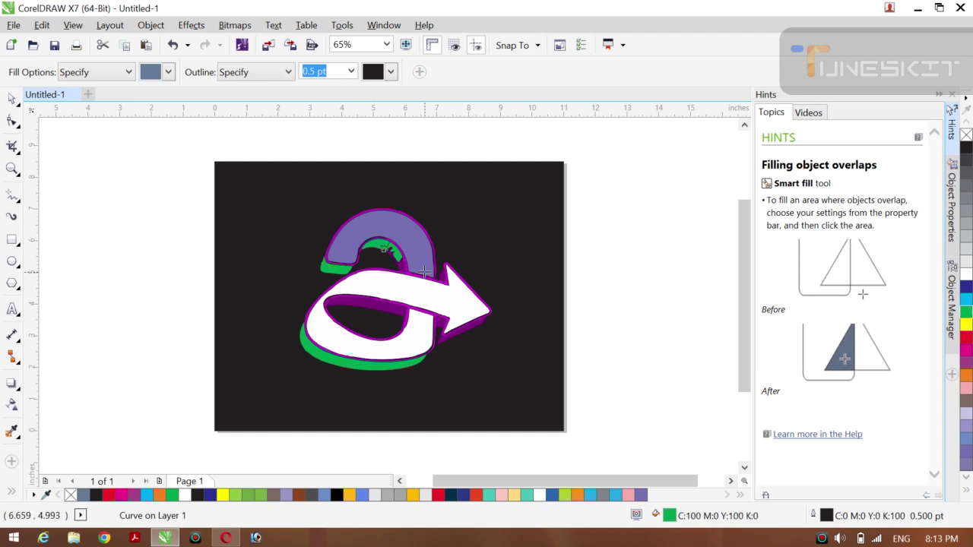
pyautogui.click(401, 264)
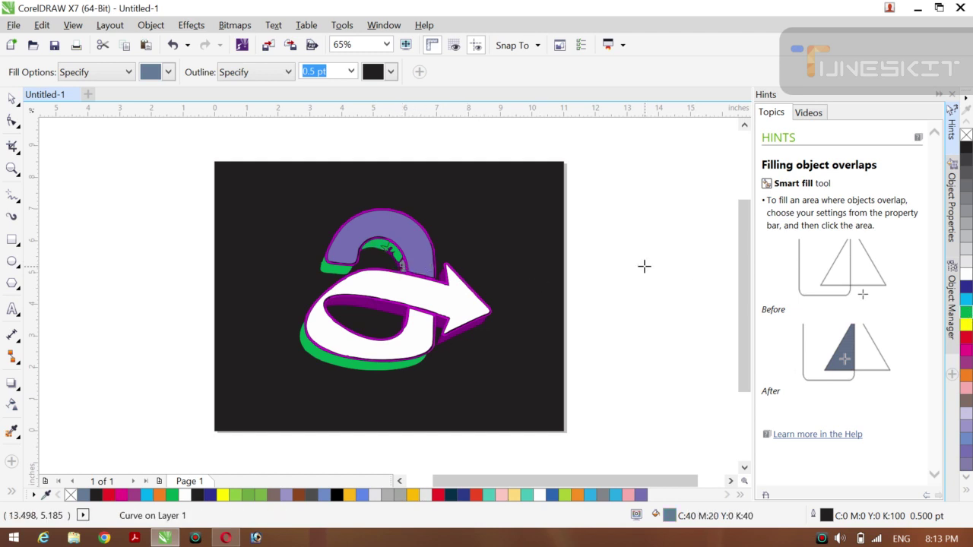
pyautogui.click(965, 318)
# Undo all the green smart fills on the extruded sides
pyautogui.hotkey('ctrl', 'z')
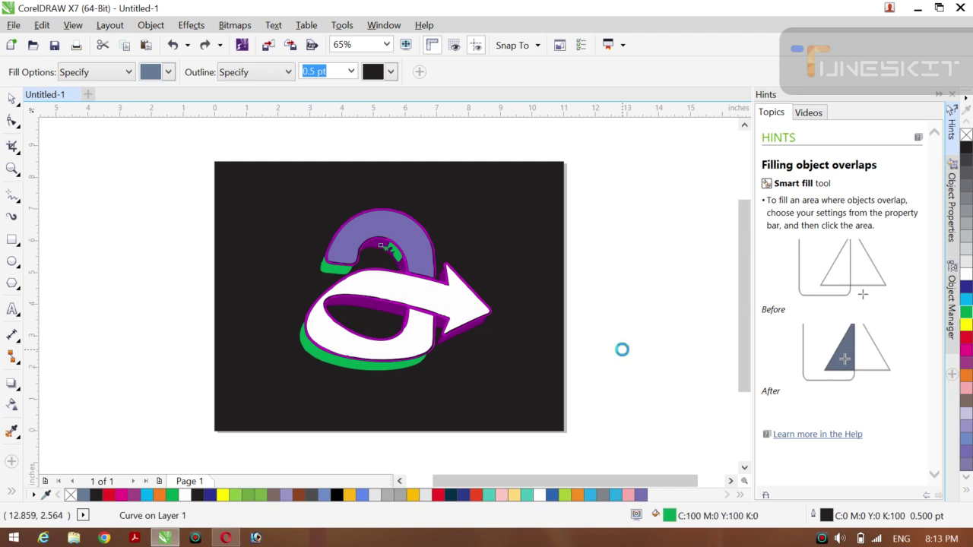
pyautogui.hotkey('ctrl', 'z')
pyautogui.hotkey('ctrl', 'z')
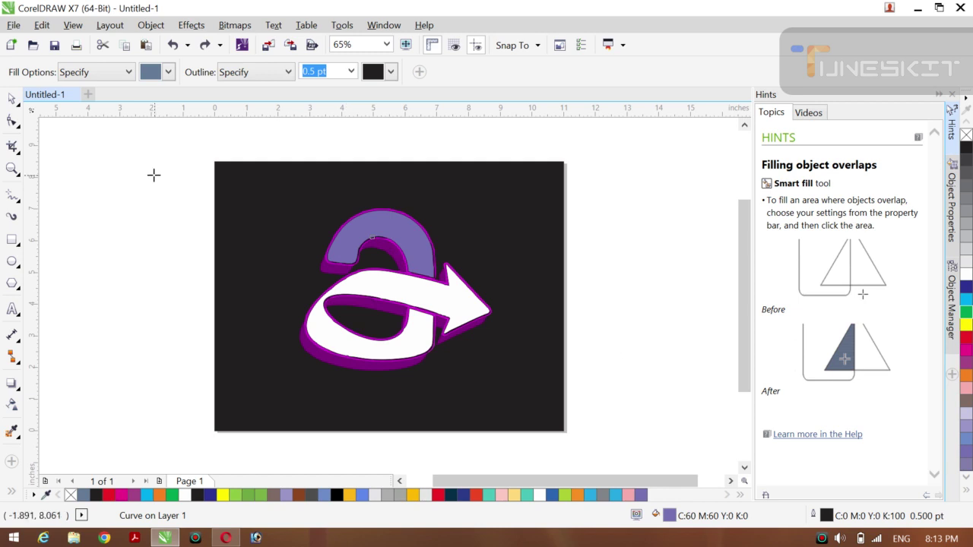
# Apply a linear violet-to-white fountain fill across the upper loop's front face, extending both ends just beyond the shape
pyautogui.click(18, 110)
pyautogui.click(44, 96)
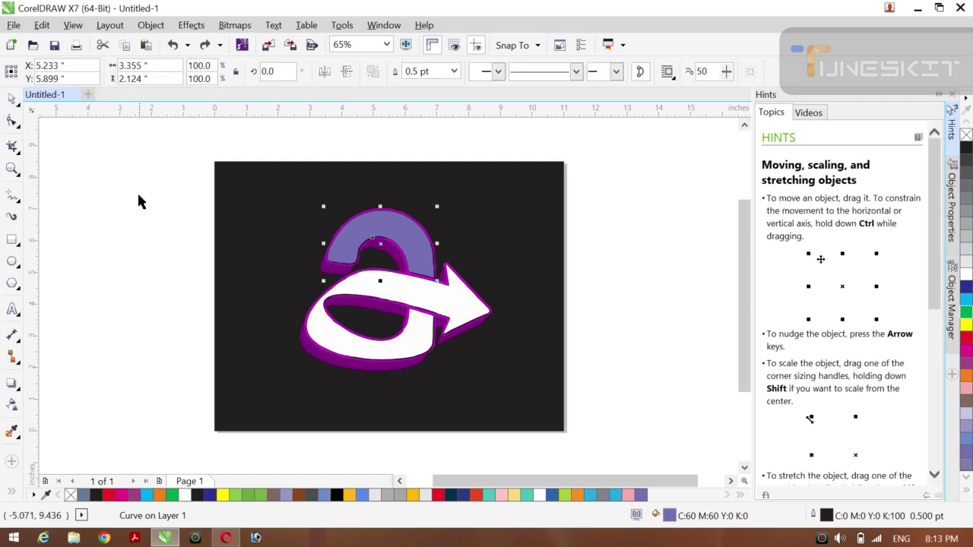
pyautogui.click(194, 245)
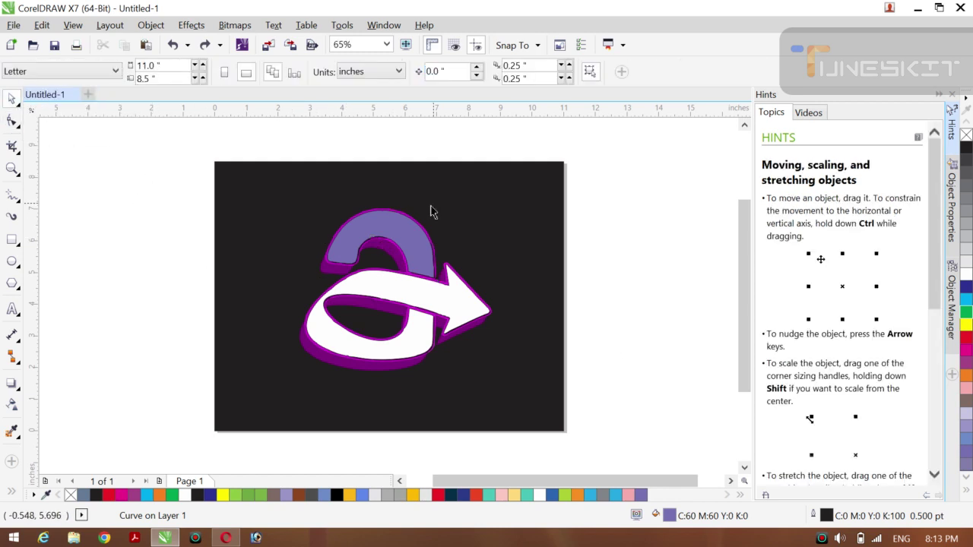
pyautogui.click(403, 221)
pyautogui.press('g')
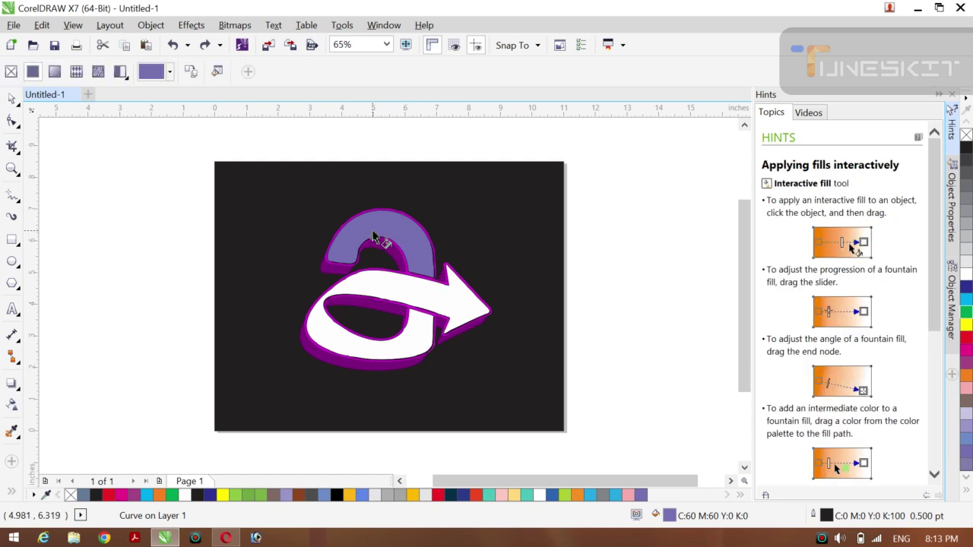
pyautogui.moveTo(366, 240); pyautogui.dragTo(423, 250)
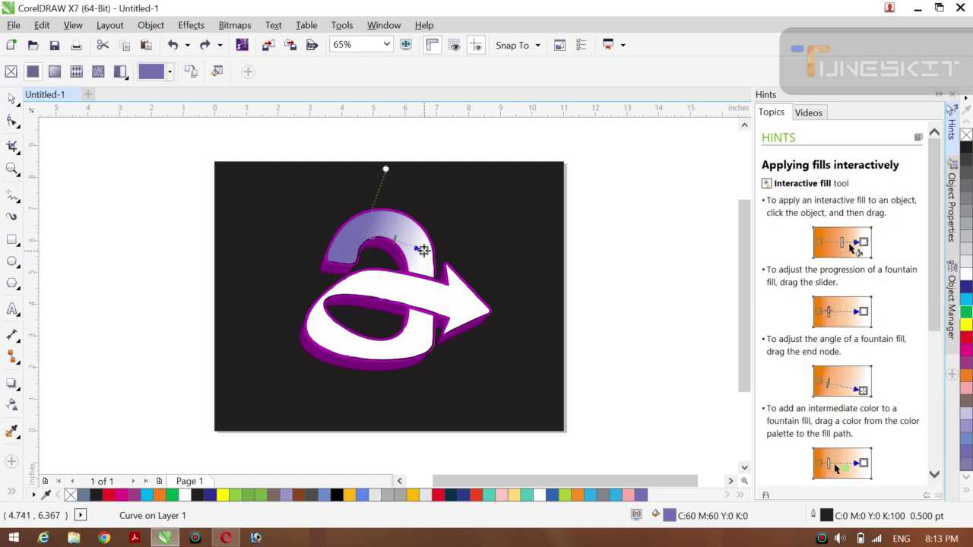
pyautogui.moveTo(365, 239); pyautogui.dragTo(316, 223)
pyautogui.moveTo(425, 254); pyautogui.dragTo(446, 263)
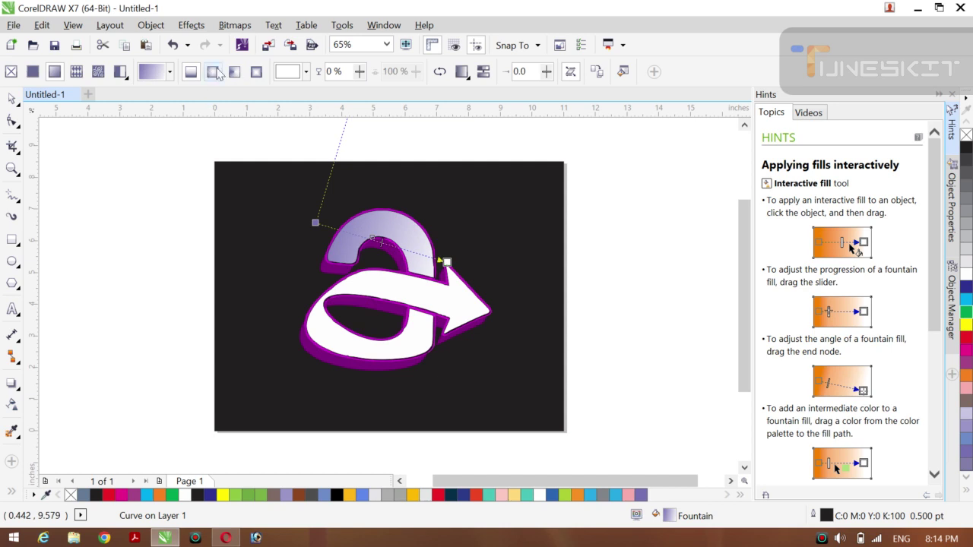
# Switch the upper loop's fountain fill to conical, centring it in the loop's opening with its end beyond the loop's lower left
pyautogui.click(234, 71)
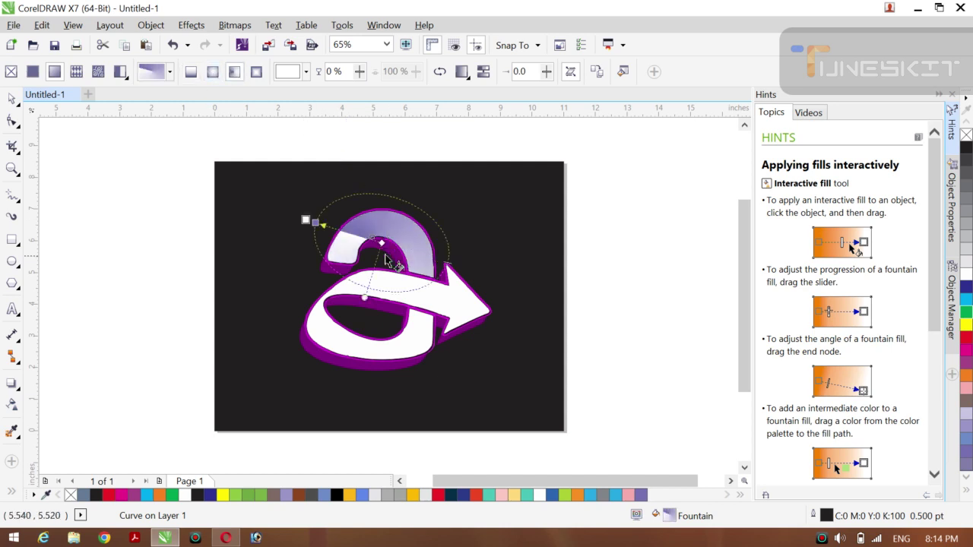
pyautogui.moveTo(382, 242); pyautogui.dragTo(400, 240)
pyautogui.moveTo(325, 218)
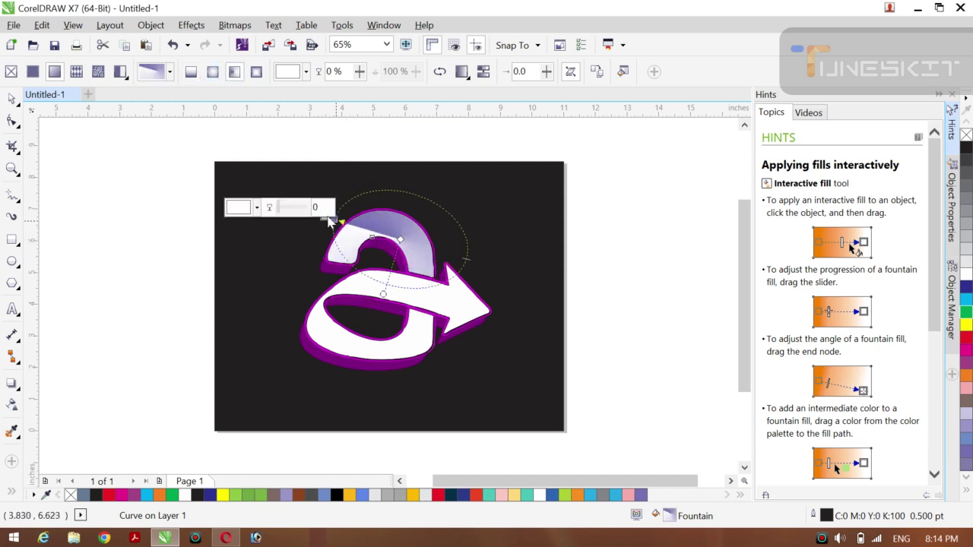
pyautogui.moveTo(325, 219); pyautogui.dragTo(273, 277)
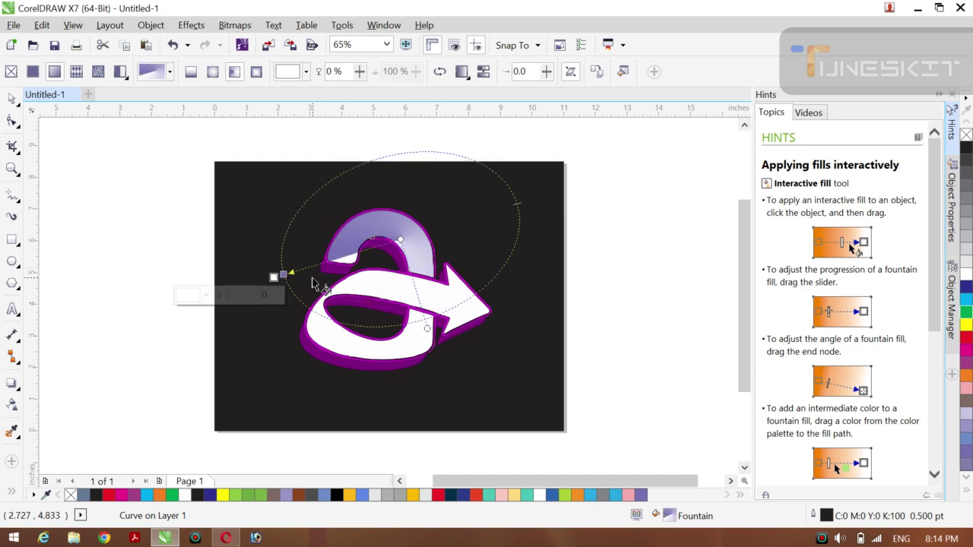
pyautogui.moveTo(400, 239); pyautogui.dragTo(388, 253)
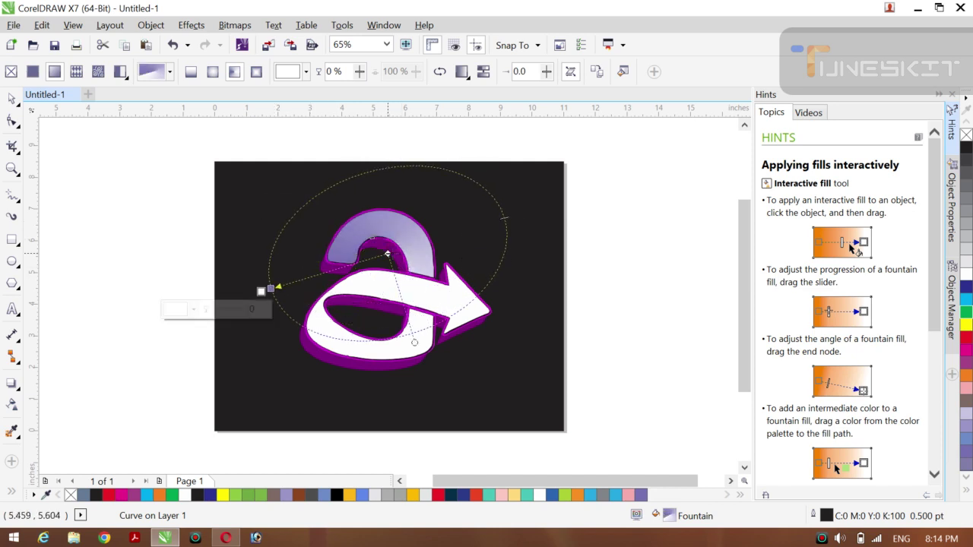
# Apply a conical fountain fill from green to white across the lower loop and arrow front face
pyautogui.click(382, 291)
pyautogui.moveTo(381, 287); pyautogui.dragTo(430, 287)
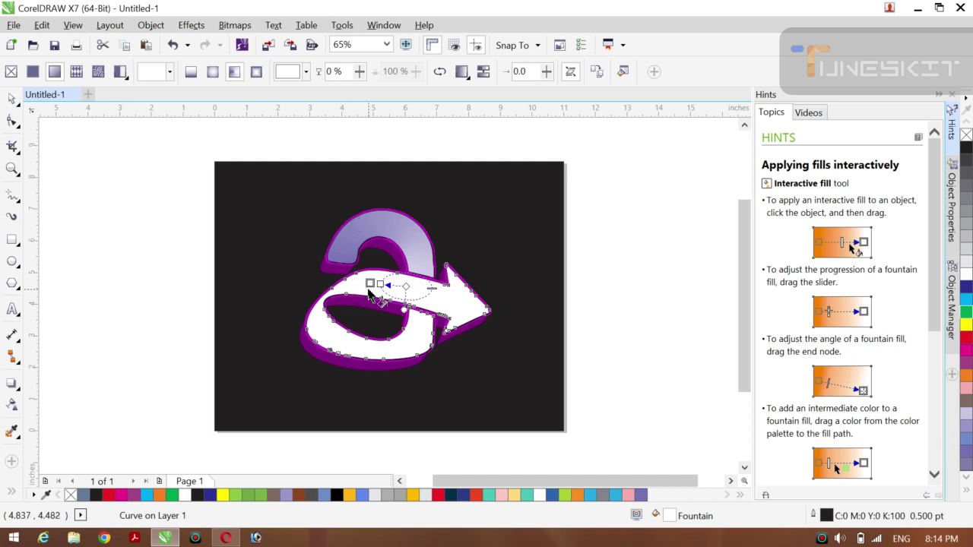
pyautogui.moveTo(373, 285); pyautogui.dragTo(339, 336)
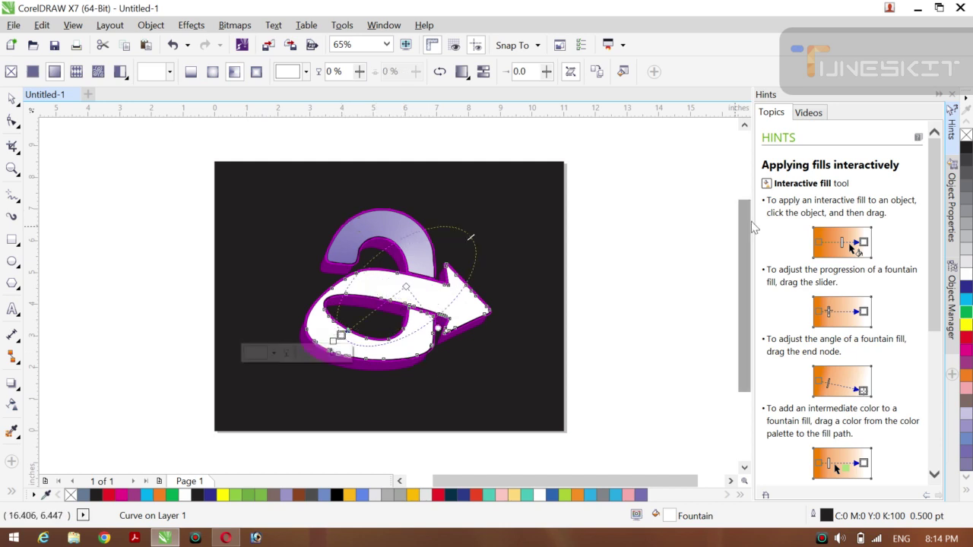
pyautogui.click(967, 313)
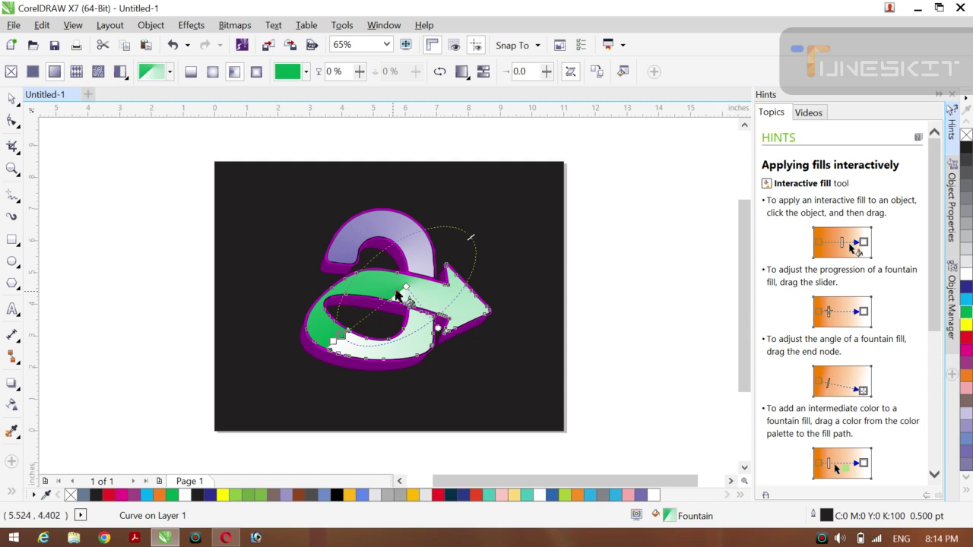
# Rotate and stretch the green conical fill so green covers the lower loop and white begins just before the arrowhead
pyautogui.moveTo(333, 341); pyautogui.dragTo(394, 362)
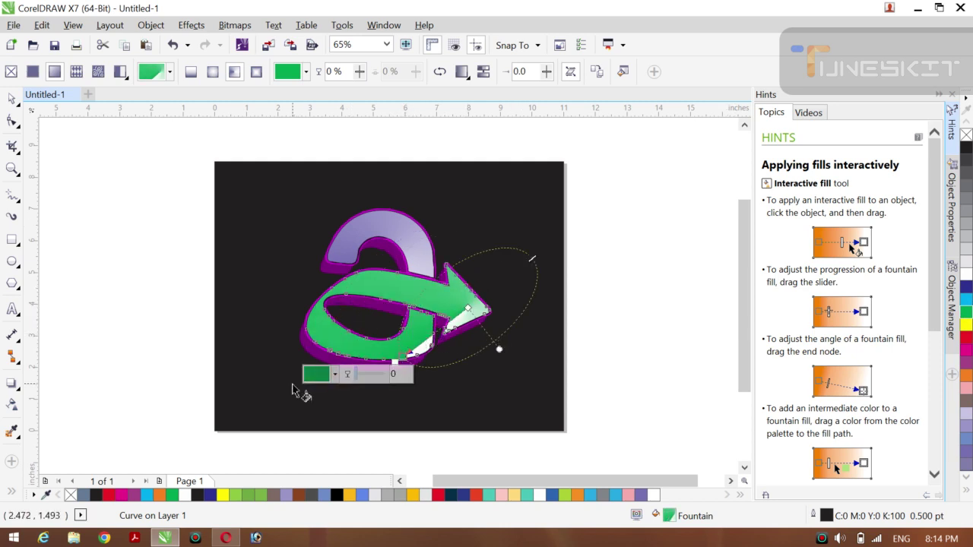
pyautogui.moveTo(466, 309); pyautogui.dragTo(477, 269)
pyautogui.click(363, 313)
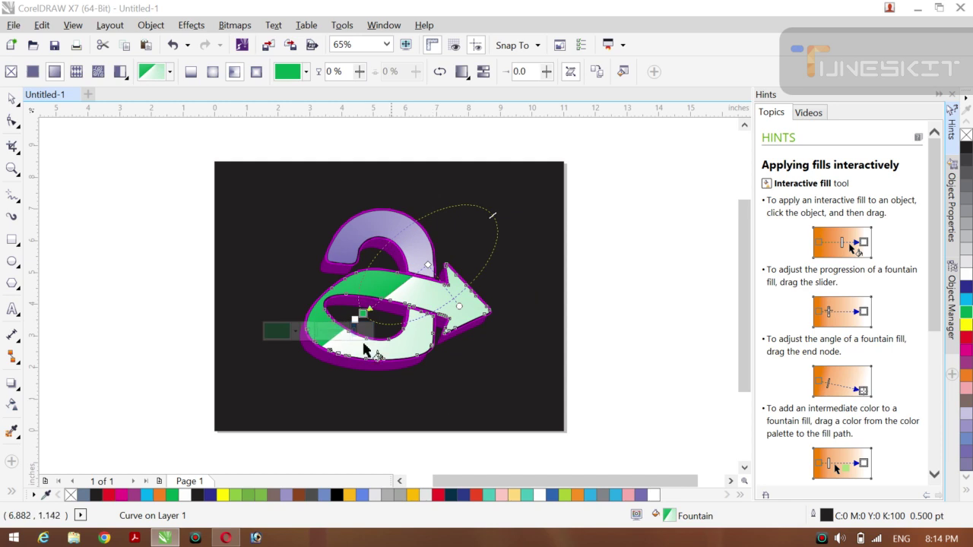
pyautogui.moveTo(363, 314); pyautogui.dragTo(378, 355)
pyautogui.moveTo(405, 392); pyautogui.dragTo(419, 401)
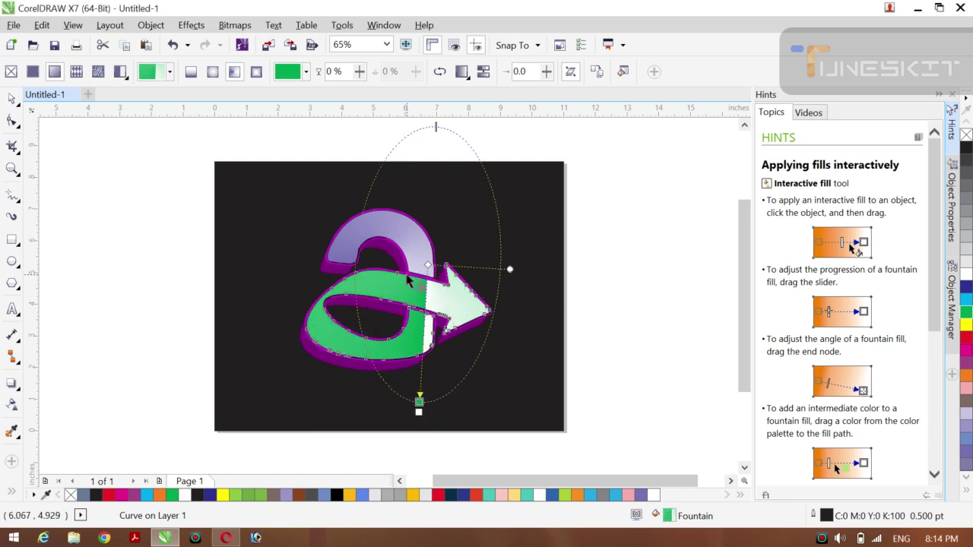
# Centre the green conical fill above the arrowhead and angle it so white covers only the arrow's tip, leaving the shape deselected
pyautogui.moveTo(429, 264); pyautogui.dragTo(456, 267)
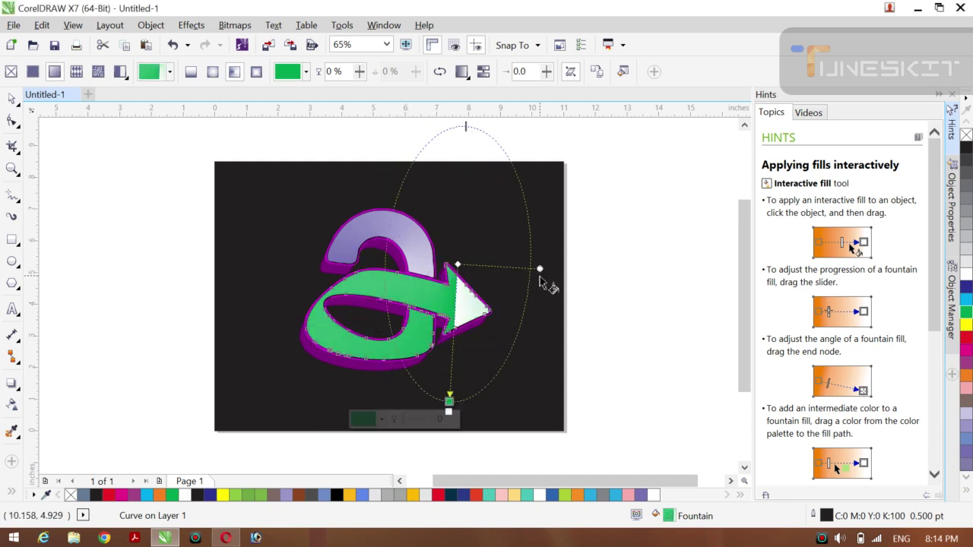
pyautogui.moveTo(538, 267); pyautogui.dragTo(597, 226)
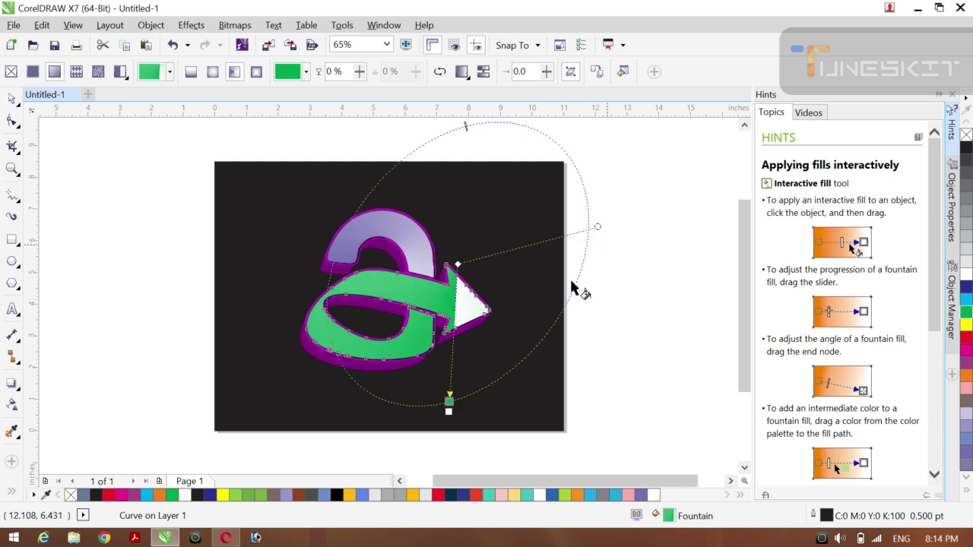
pyautogui.moveTo(459, 264); pyautogui.dragTo(443, 220)
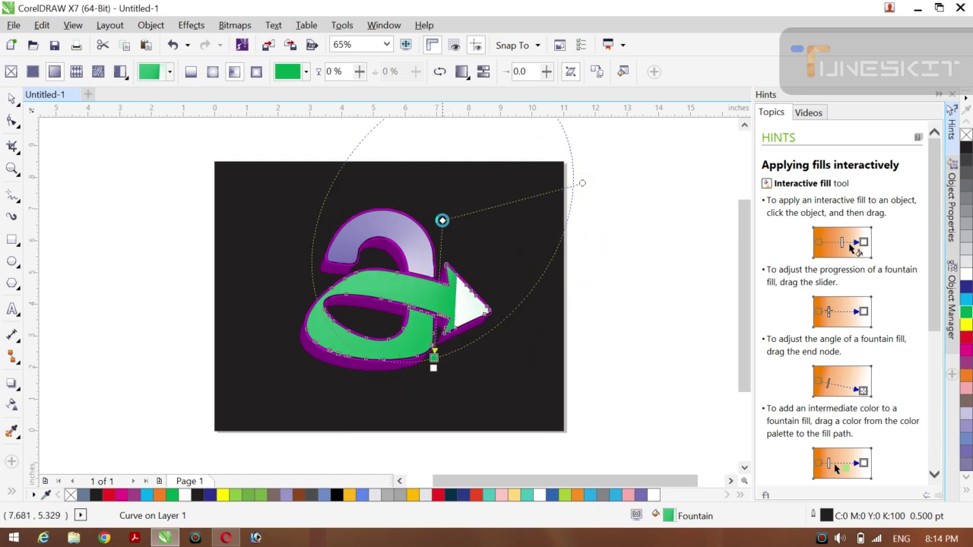
pyautogui.click(434, 357)
pyautogui.moveTo(434, 356); pyautogui.dragTo(491, 404)
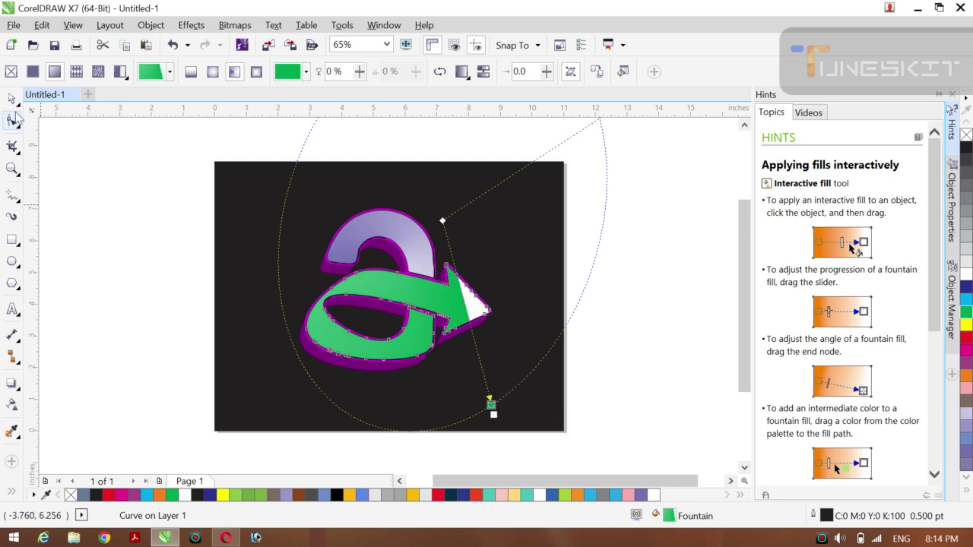
pyautogui.click(12, 99)
pyautogui.click(46, 96)
pyautogui.click(79, 156)
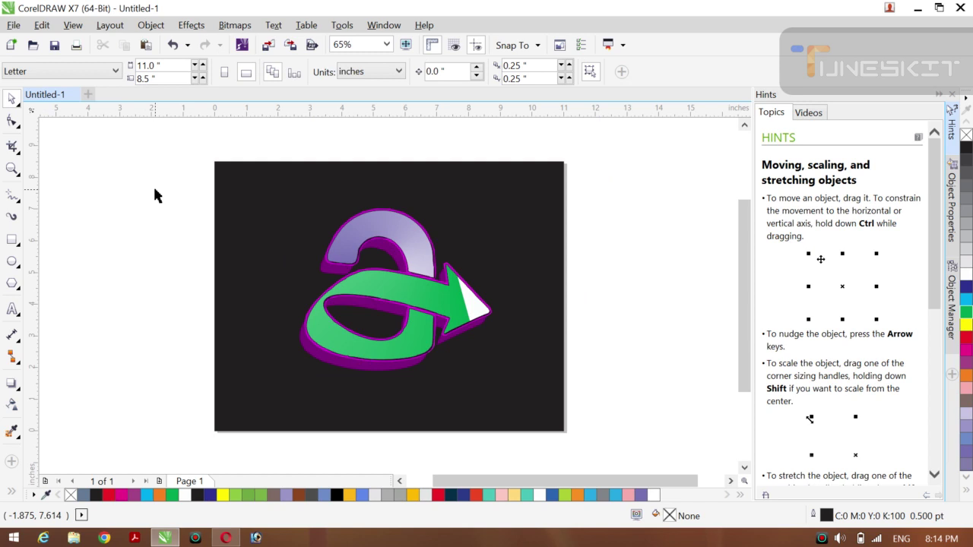
# Group all the artwork together with the black background and ungroup it again
pyautogui.hotkey('ctrl', 'a')
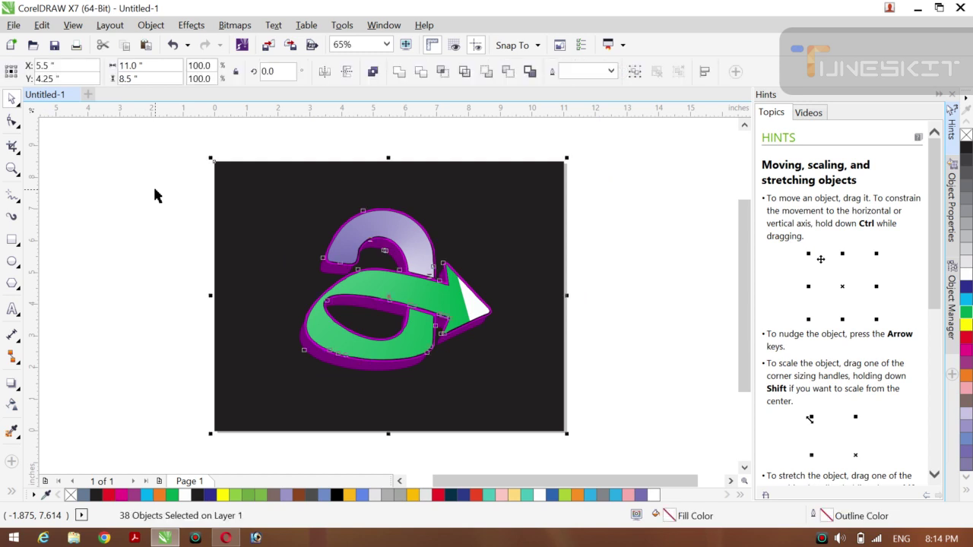
pyautogui.hotkey('ctrl', 'g')
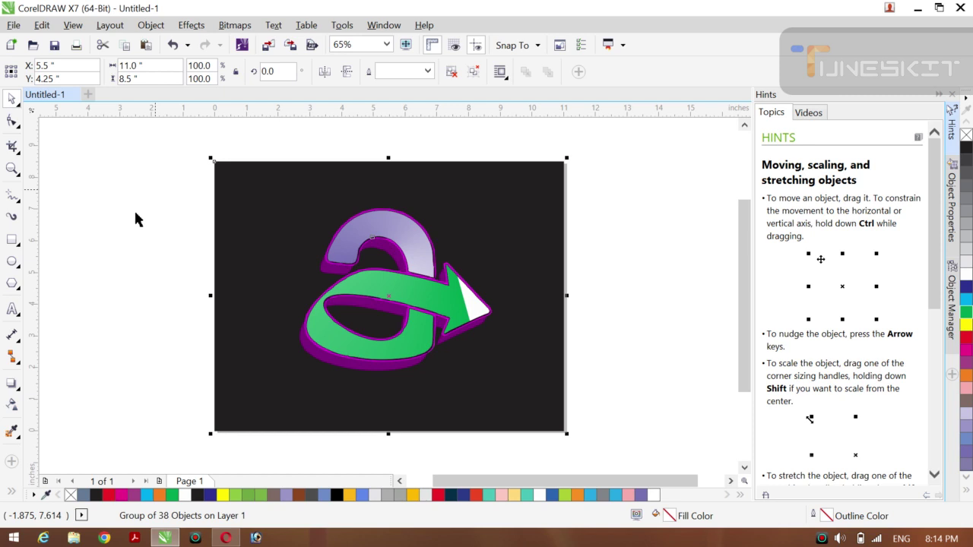
pyautogui.click(256, 154)
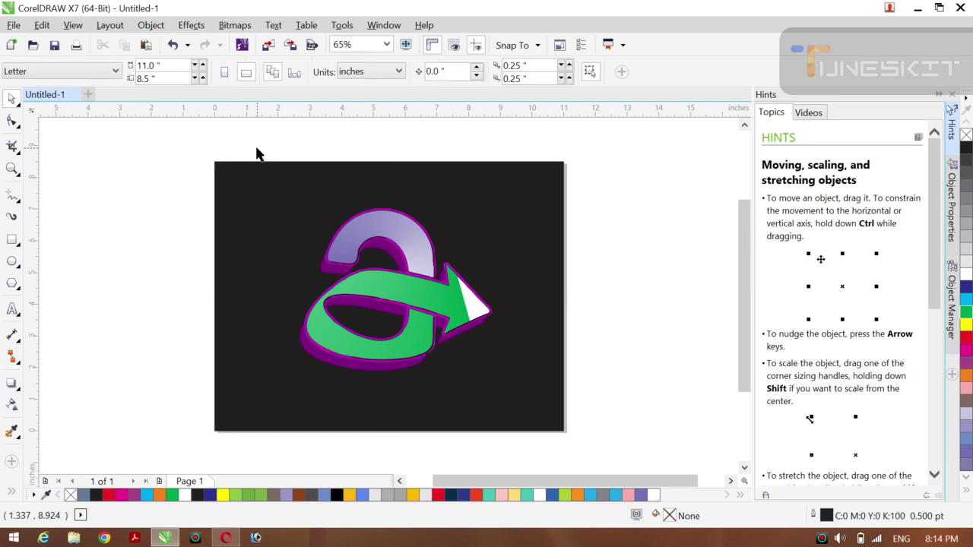
pyautogui.moveTo(257, 154); pyautogui.dragTo(504, 415)
pyautogui.click(444, 331)
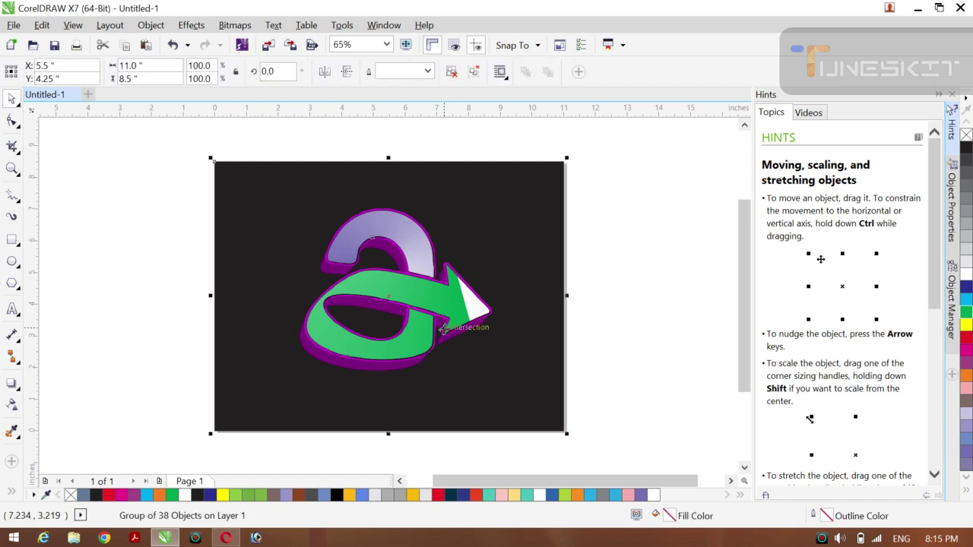
pyautogui.rightClick(444, 329)
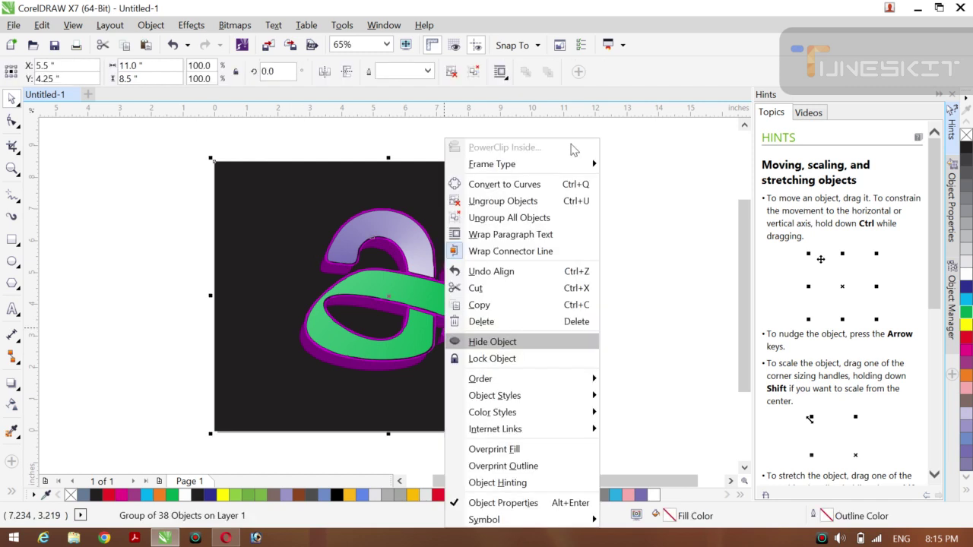
pyautogui.click(559, 201)
pyautogui.press('Escape')
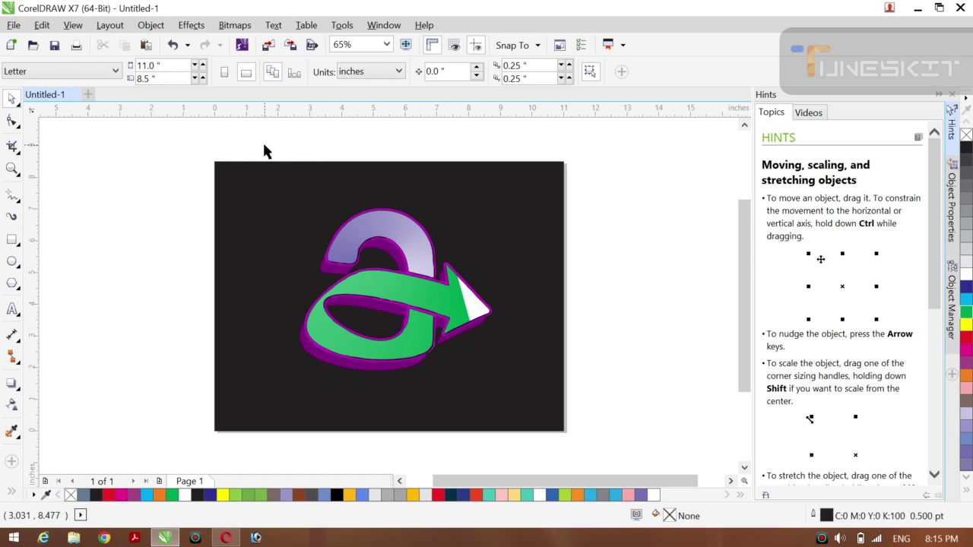
# Group the logo pieces without the black background and enlarge the group about its centre to about 150.6%
pyautogui.moveTo(357, 196); pyautogui.dragTo(530, 405)
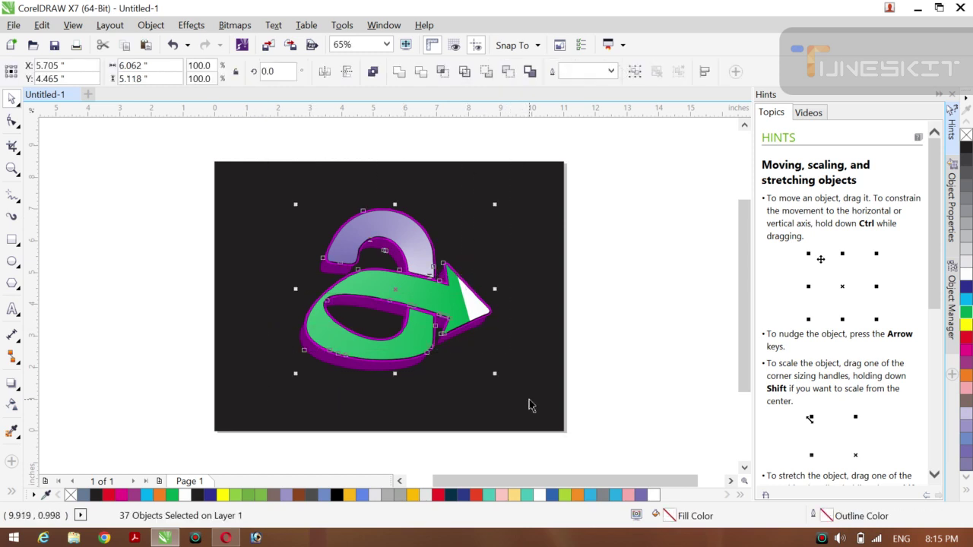
pyautogui.hotkey('ctrl', 'g')
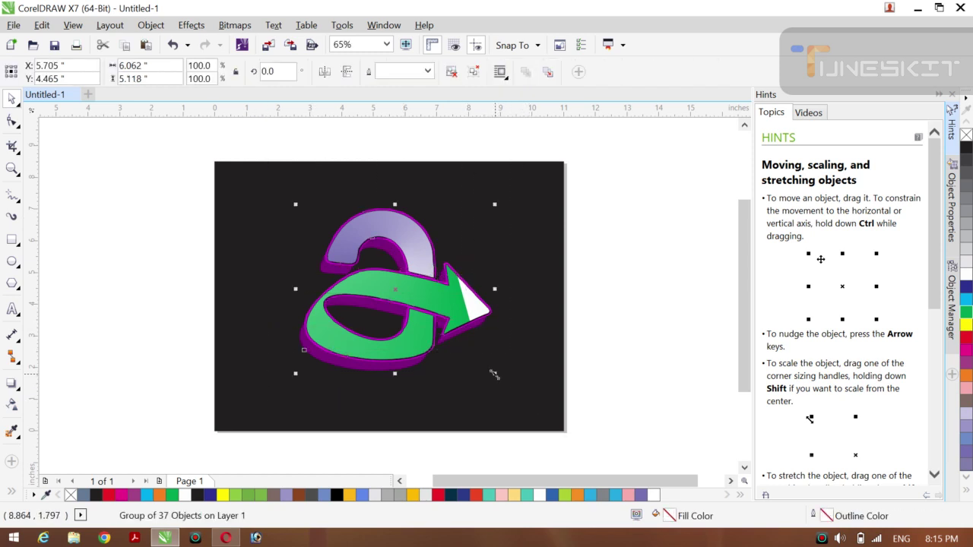
pyautogui.moveTo(494, 374); pyautogui.dragTo(545, 434)
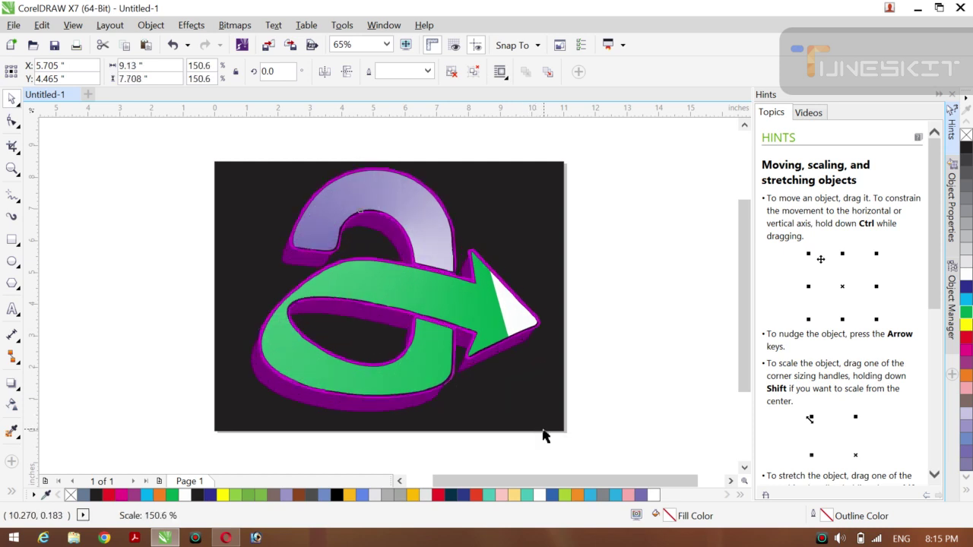
pyautogui.click(682, 361)
pyautogui.press('z')
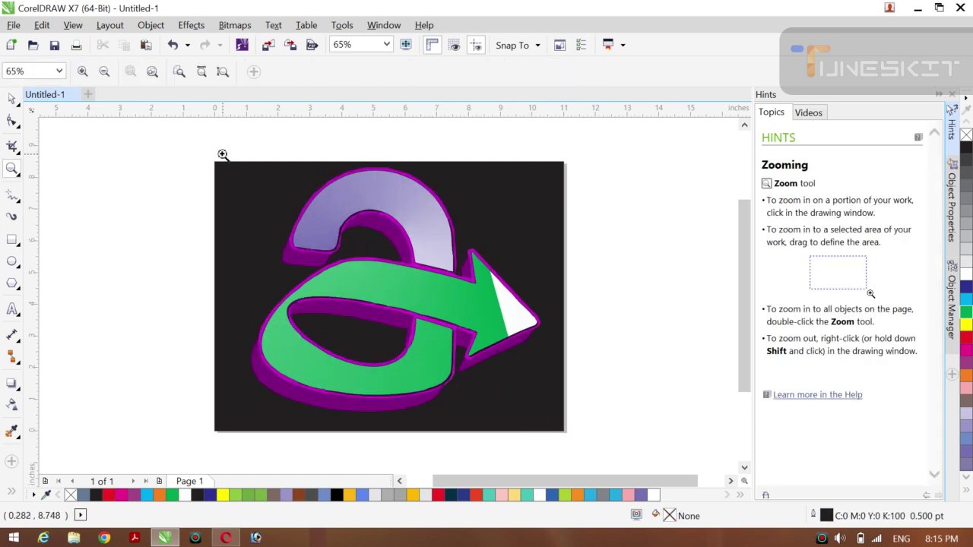
pyautogui.moveTo(223, 154); pyautogui.dragTo(550, 417)
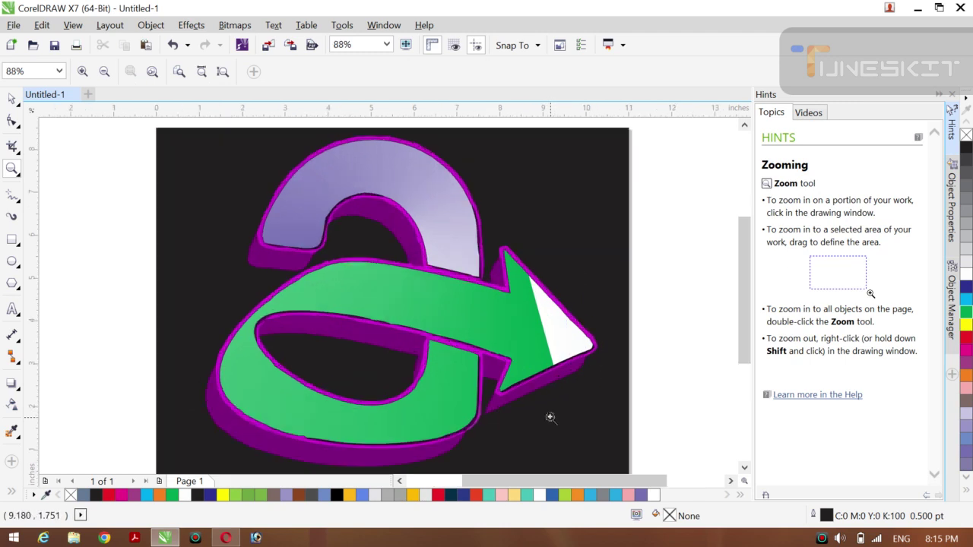
pyautogui.click(19, 108)
pyautogui.click(46, 96)
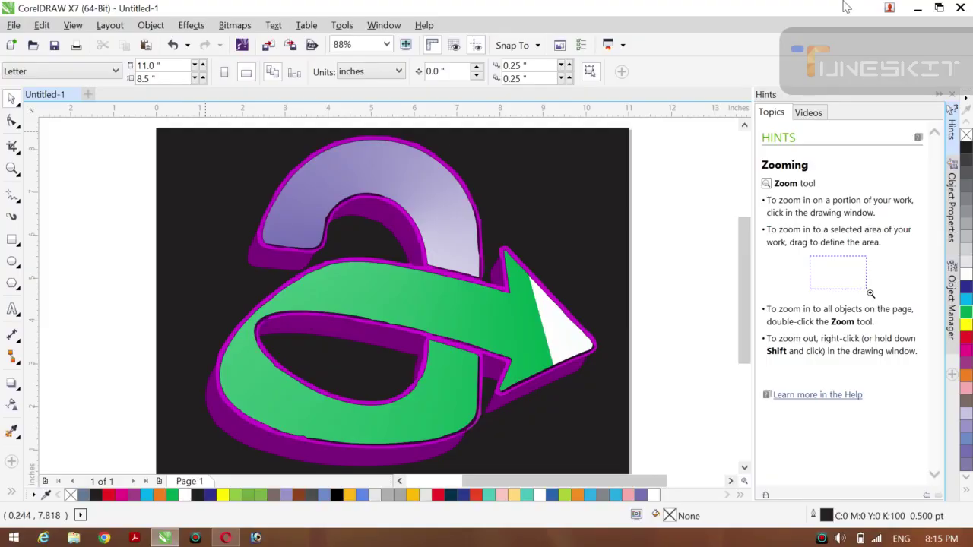
pyautogui.click(918, 10)
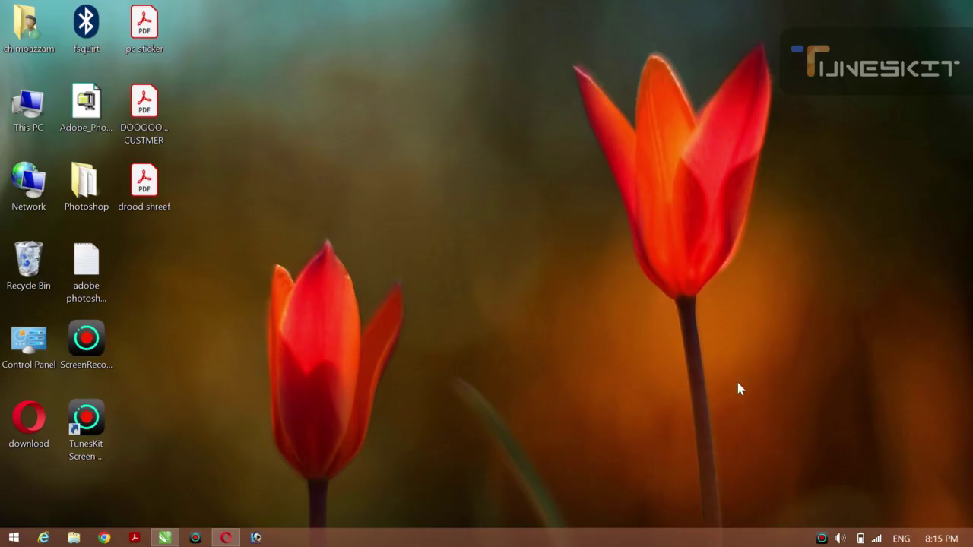
pyautogui.click(822, 539)
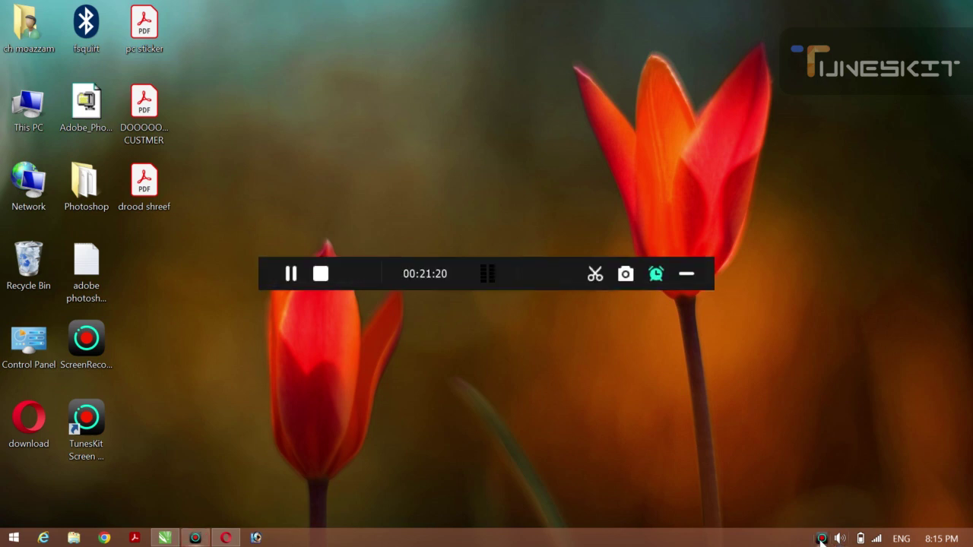